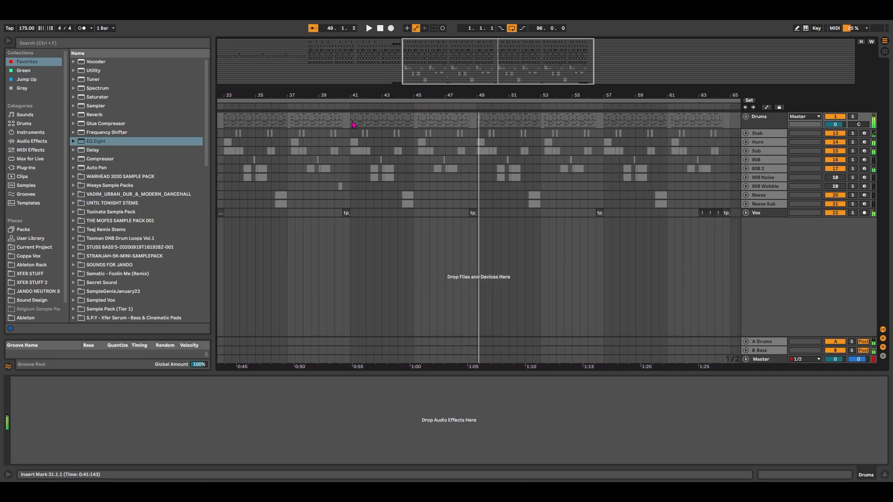
pyautogui.moveTo(572, 78); pyautogui.dragTo(459, 68)
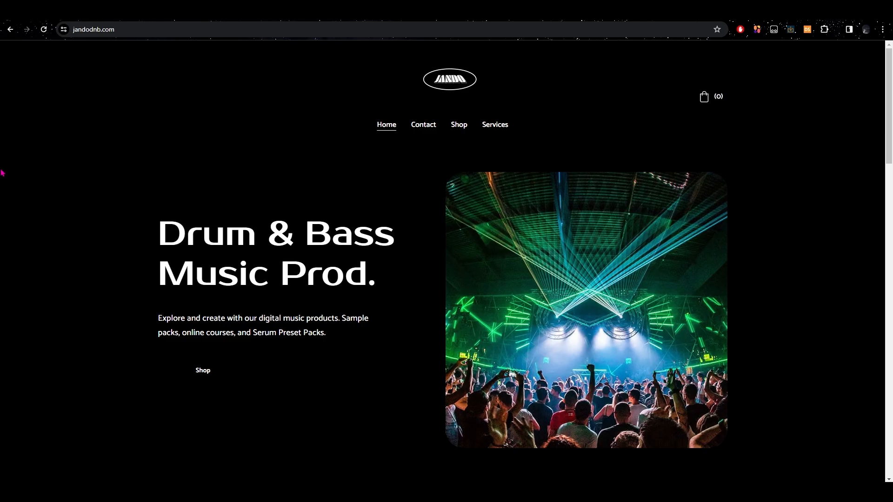
# Look over the jandodnb.com home page down to the customer reviews and return to its beginning
pyautogui.scroll(-9, 235, 205)
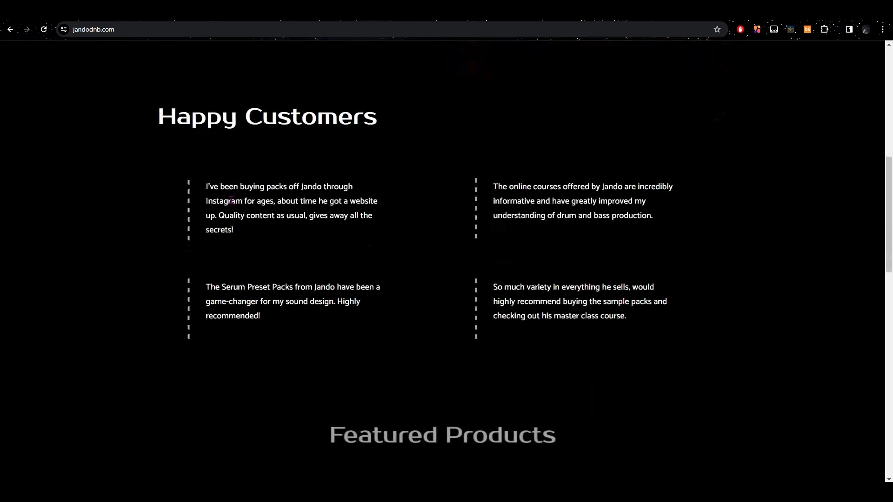
pyautogui.scroll(6, 232, 200)
pyautogui.scroll(3, 232, 199)
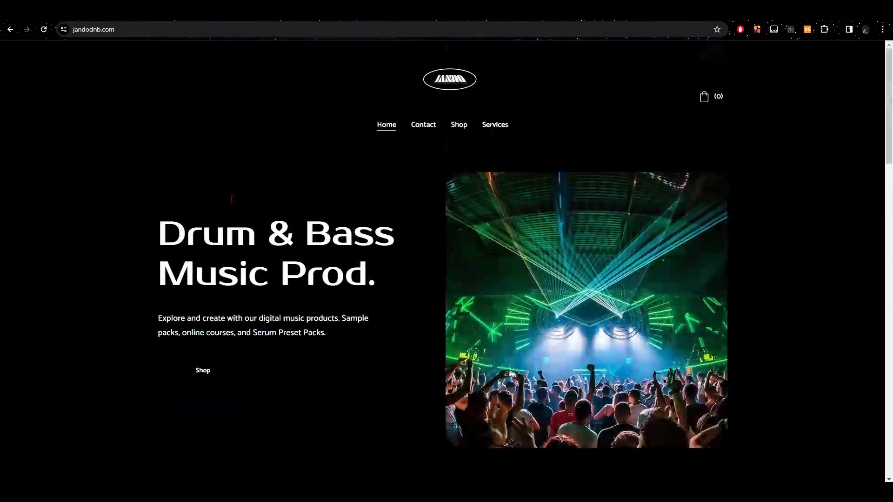
# Open the website's Shop and browse the Explore Drum & Bass products through to page 3
pyautogui.click(461, 126)
pyautogui.scroll(-3, 411, 261)
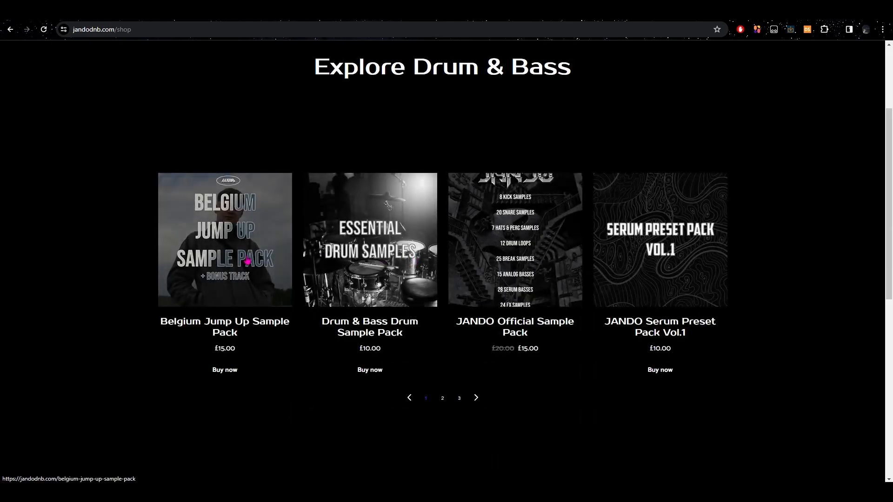
pyautogui.click(479, 395)
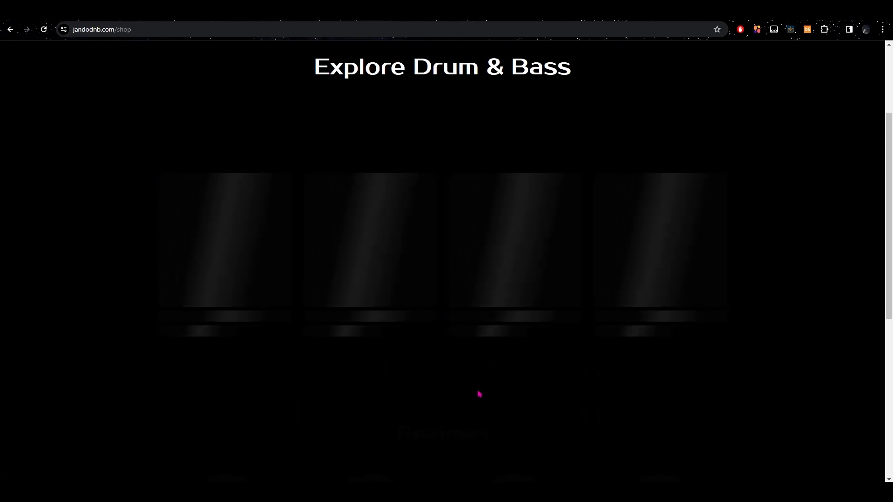
pyautogui.click(477, 397)
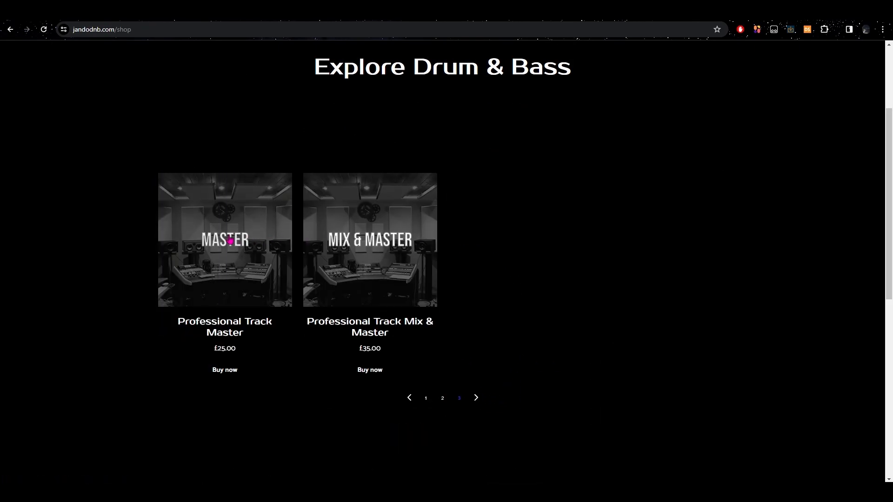
pyautogui.scroll(3, 387, 281)
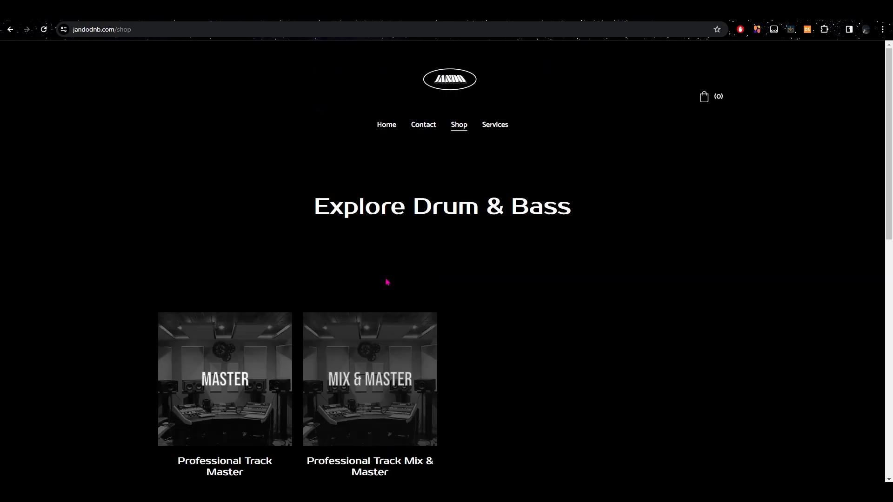
# Open the website's Services page and review the Professional Mix & Master offerings
pyautogui.click(494, 126)
pyautogui.scroll(-3, 586, 199)
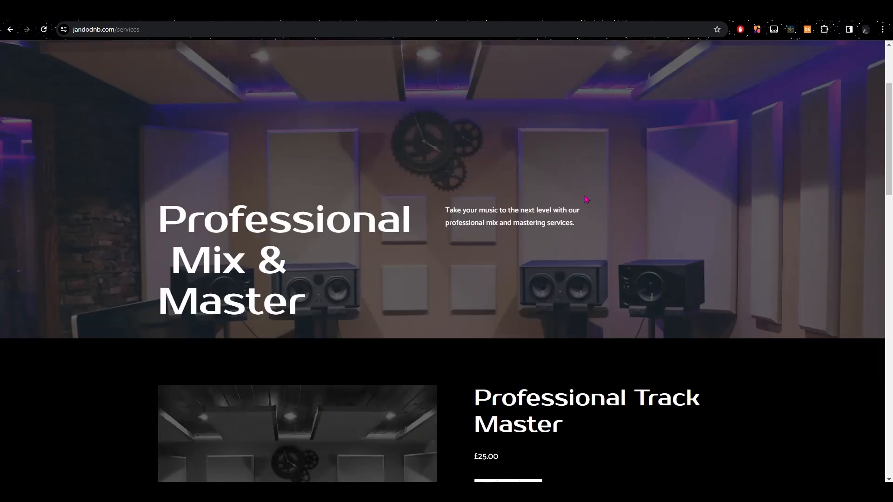
pyautogui.scroll(-15, 325, 239)
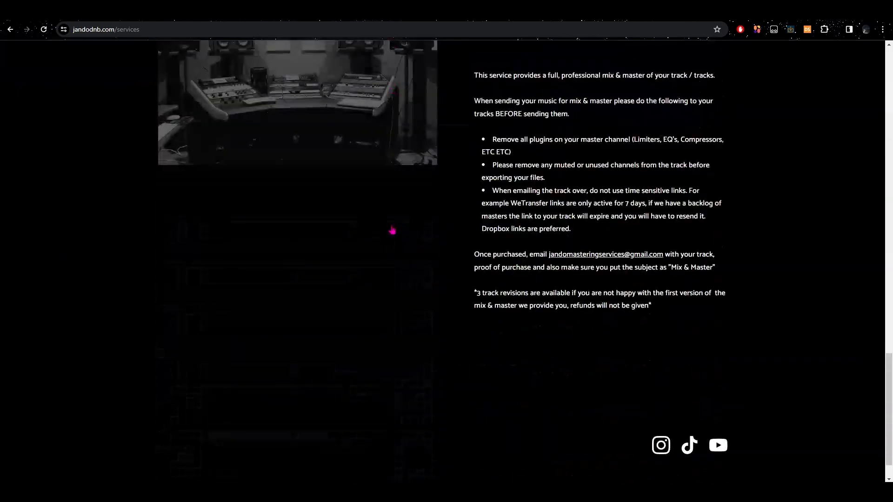
pyautogui.scroll(12, 394, 230)
pyautogui.scroll(7, 413, 212)
# Return to the website's Home page and look over the customer reviews and Featured Products
pyautogui.click(391, 131)
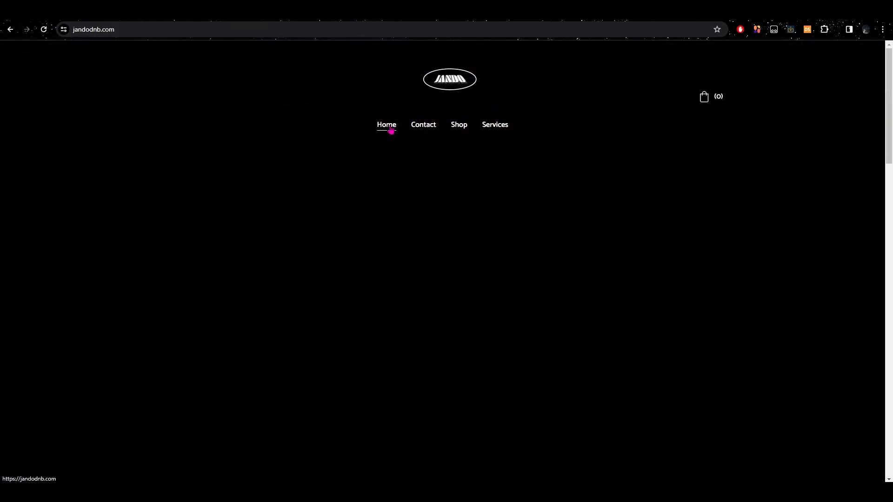
pyautogui.scroll(-13, 416, 155)
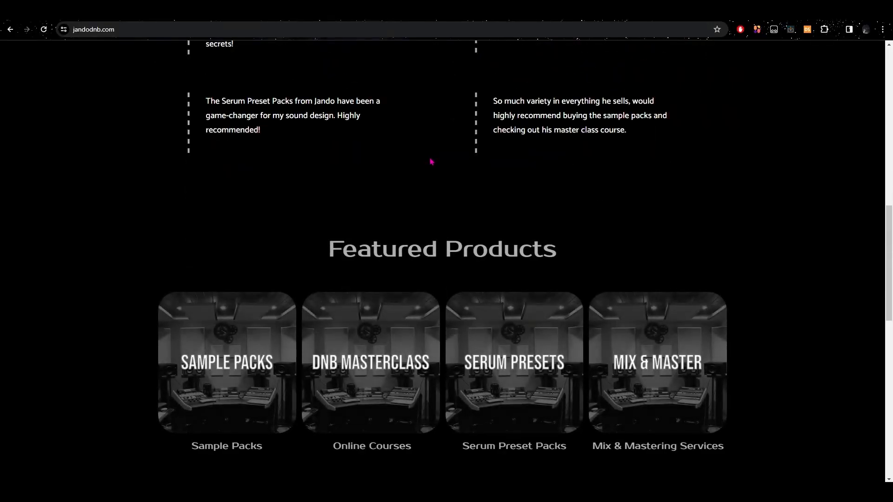
pyautogui.scroll(10, 431, 161)
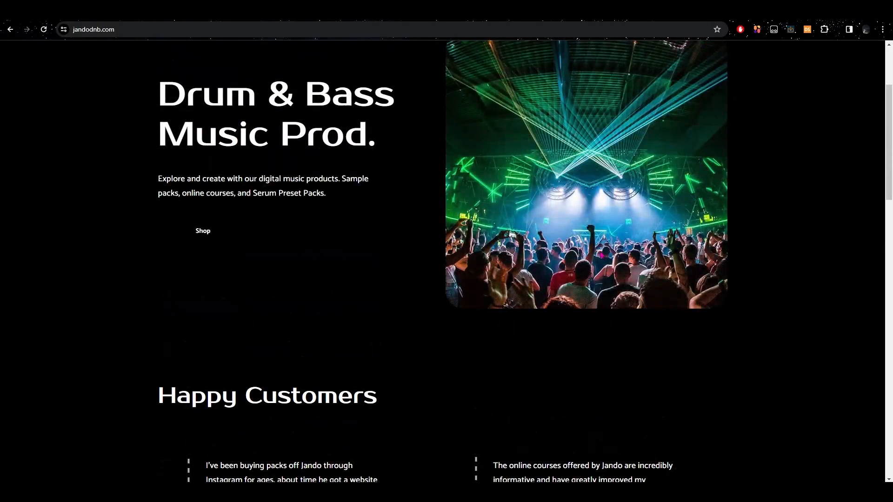
pyautogui.scroll(3, 474, 257)
pyautogui.scroll(-1, 401, 198)
pyautogui.scroll(1, 399, 188)
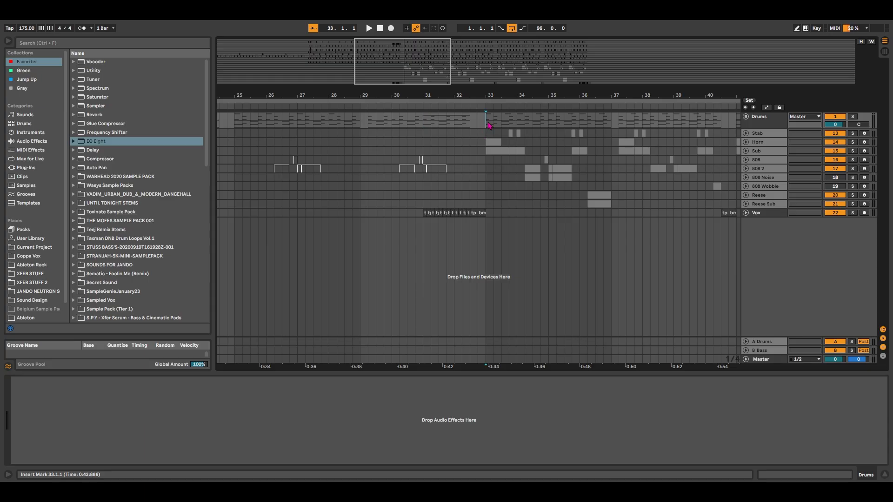
# Switch to Ableton Live and unfold the Drums group to show its individual tracks around bar 33
pyautogui.click(768, 126)
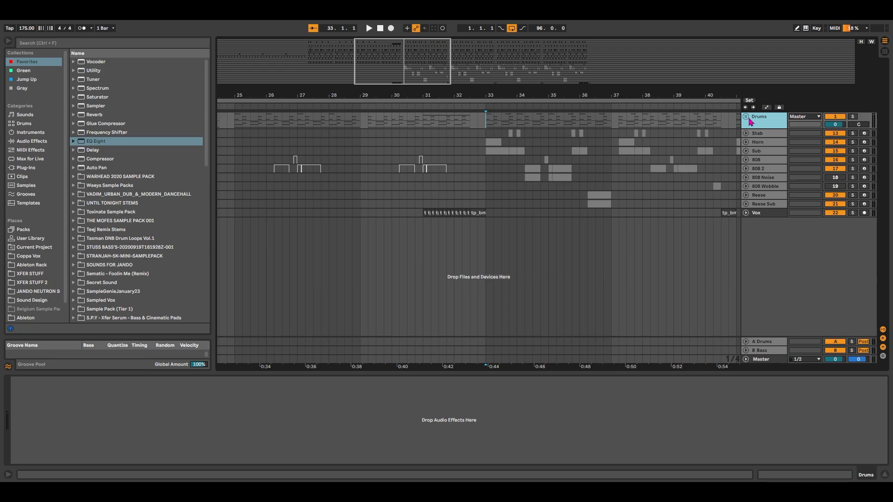
pyautogui.moveTo(389, 49); pyautogui.dragTo(405, 41)
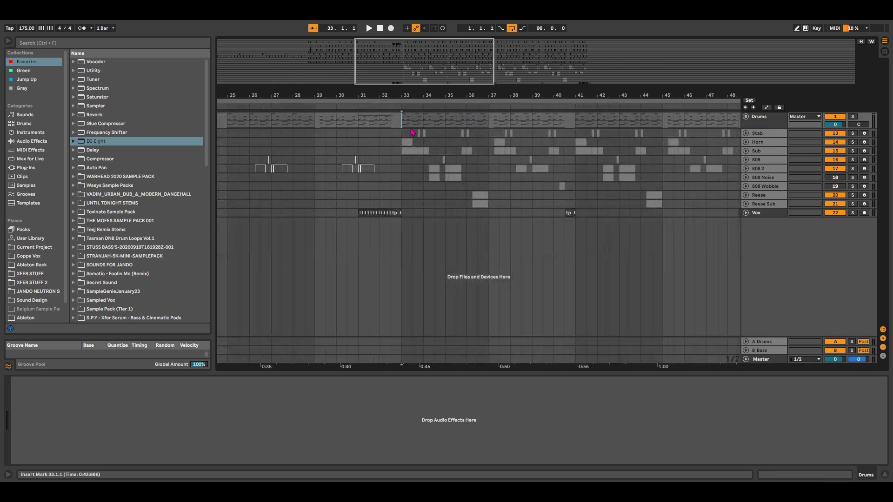
pyautogui.click(746, 117)
pyautogui.moveTo(418, 71); pyautogui.dragTo(413, 95)
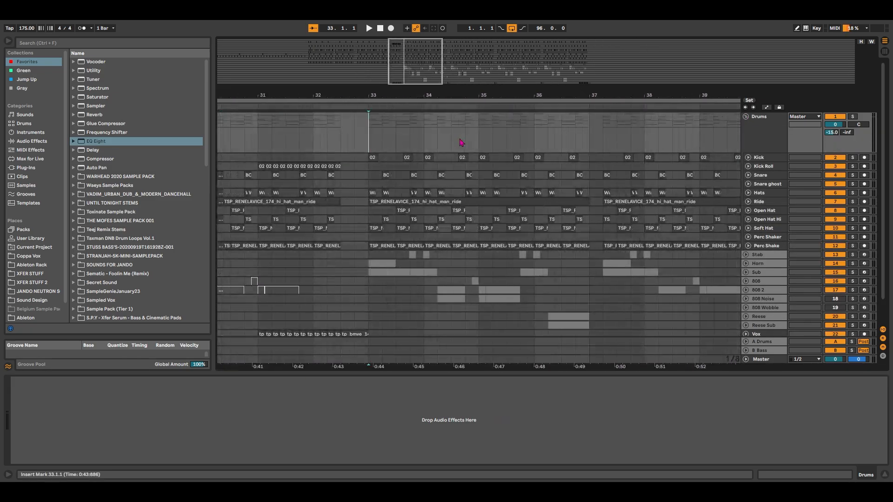
# Solo the Kick track and play it from bar 33 to audition the kick pattern
pyautogui.click(380, 157)
pyautogui.press('space')
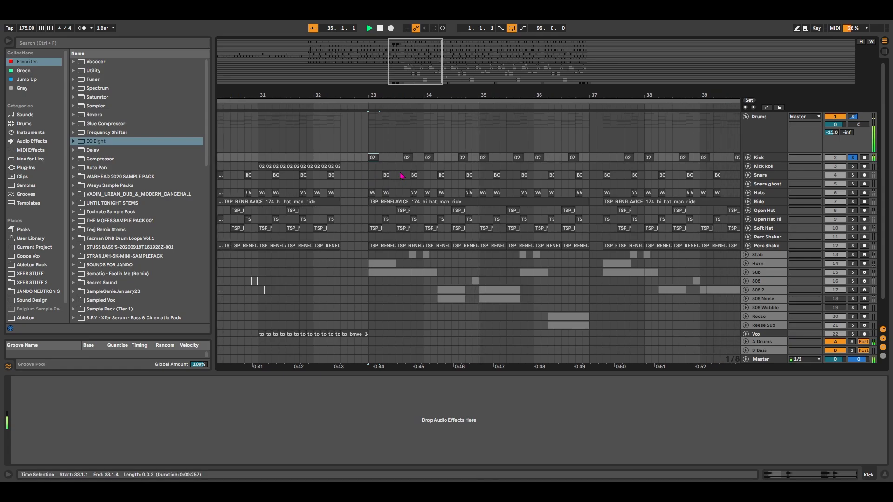
pyautogui.press('space')
# Solo the Snare track and audition it from its first clip at 33.2
pyautogui.click(357, 140)
pyautogui.moveTo(358, 95); pyautogui.dragTo(377, 106)
pyautogui.click(400, 182)
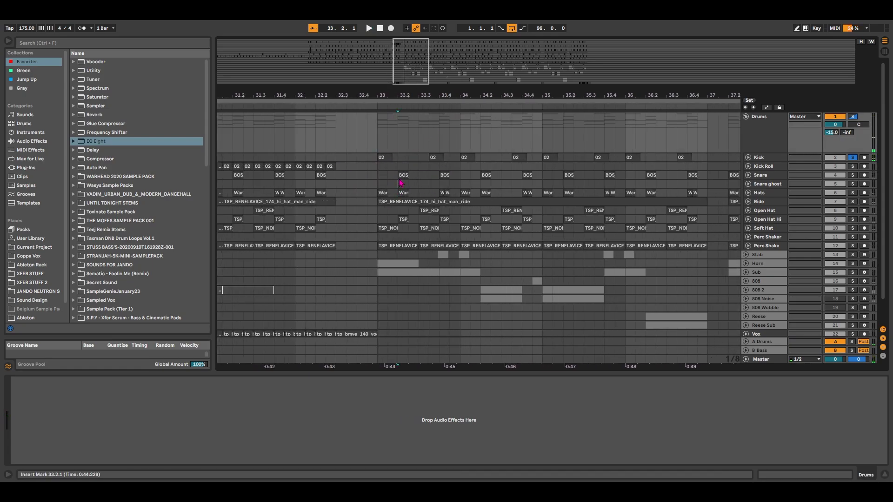
pyautogui.click(402, 177)
pyautogui.press('space')
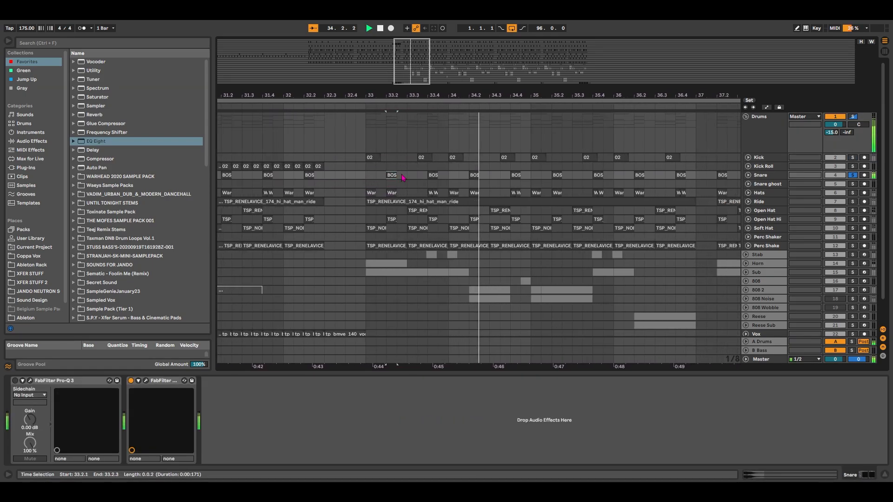
pyautogui.press('space')
# Highlight the Hats through Perc Shake tracks and delete the Snare ghost track from the Drums group
pyautogui.moveTo(404, 96); pyautogui.dragTo(439, 105)
pyautogui.click(762, 193)
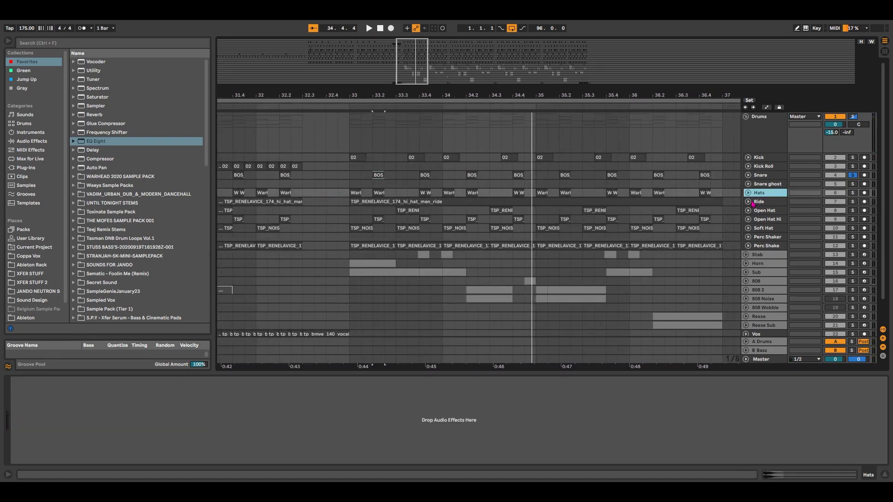
pyautogui.keyDown('shift'); pyautogui.click(763, 245); pyautogui.keyUp('shift')
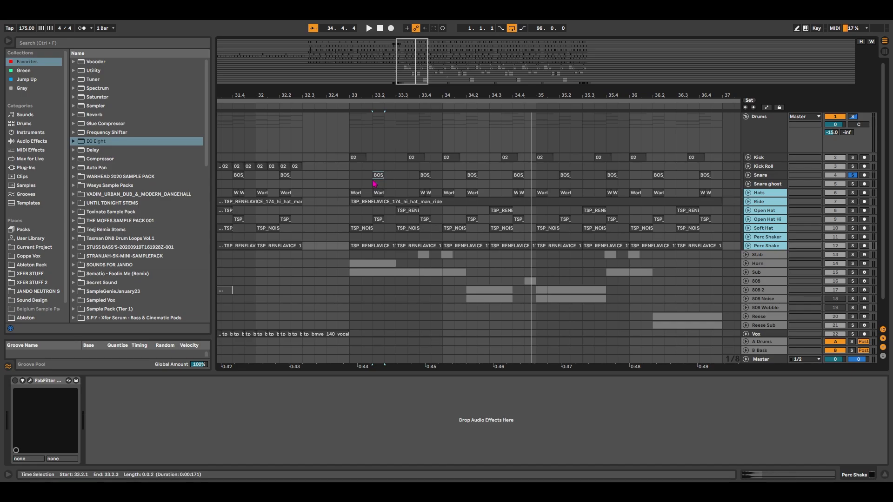
pyautogui.click(350, 187)
pyautogui.moveTo(411, 83)
pyautogui.mouseDown()
pyautogui.moveTo(426, 80)
pyautogui.moveTo(423, 60)
pyautogui.moveTo(412, 95)
pyautogui.moveTo(403, 96)
pyautogui.mouseUp()
pyautogui.press('Delete')
# Solo the Hats track and audition its pattern from bar 33
pyautogui.click(407, 186)
pyautogui.press('s')
pyautogui.press('space')
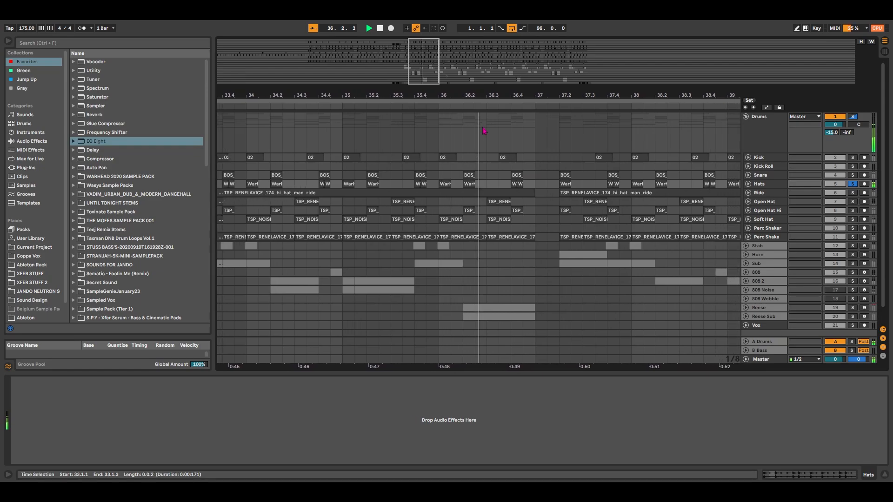
pyautogui.press('space')
# Move the Ride track directly below the Soft Hat track within the Drums group
pyautogui.moveTo(423, 59)
pyautogui.mouseDown()
pyautogui.moveTo(420, 51)
pyautogui.moveTo(417, 61)
pyautogui.mouseUp()
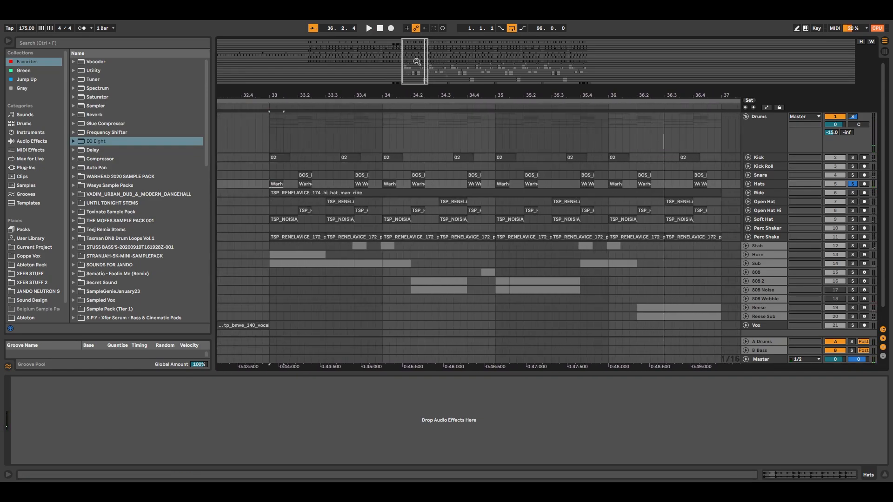
pyautogui.moveTo(763, 193); pyautogui.dragTo(773, 226)
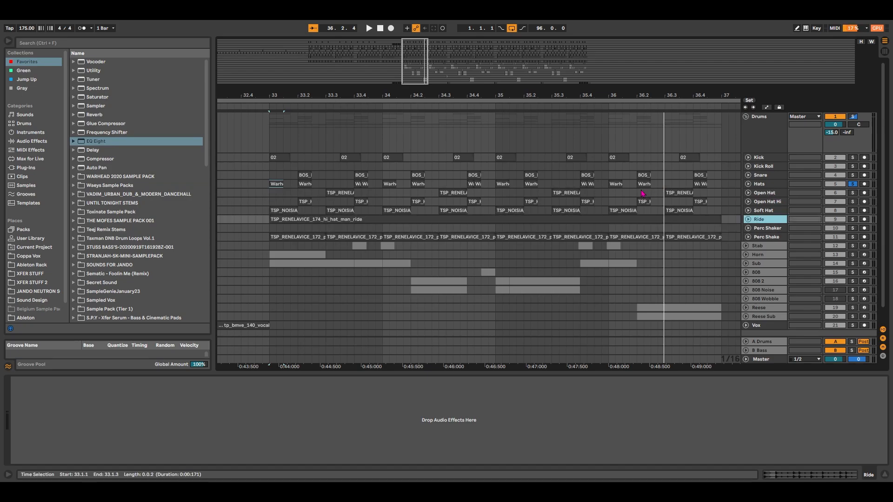
# Solo the Hats, Open Hat, Open Hat Hi and Soft Hat tracks together and audition them
pyautogui.click(766, 184)
pyautogui.keyDown('shift'); pyautogui.click(771, 211); pyautogui.keyUp('shift')
pyautogui.press('space')
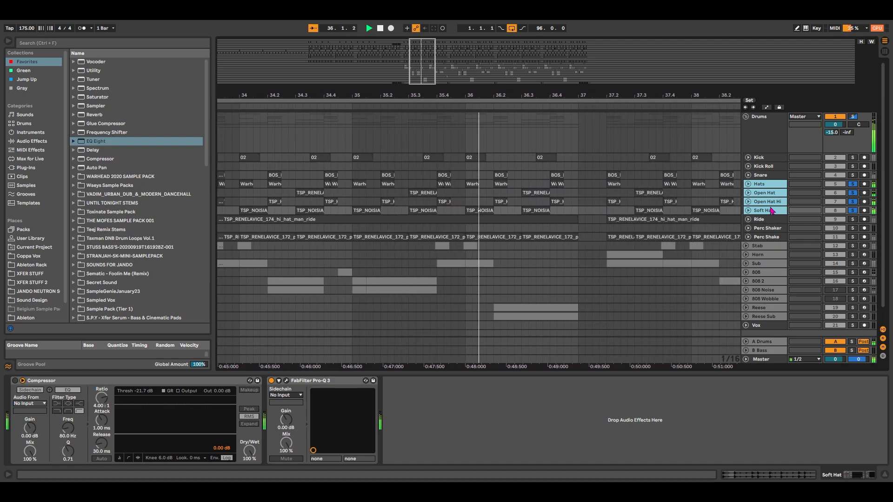
pyautogui.press('space')
pyautogui.moveTo(439, 61); pyautogui.dragTo(186, 53)
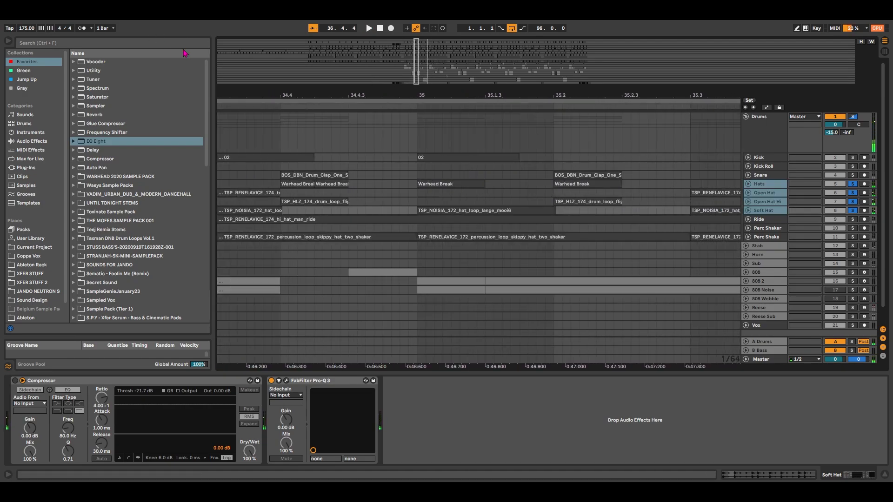
# Solo the Open Hat track and audition it from its clip at 33.3
pyautogui.moveTo(417, 77)
pyautogui.mouseDown()
pyautogui.moveTo(417, 43)
pyautogui.moveTo(412, 62)
pyautogui.moveTo(404, 61)
pyautogui.moveTo(420, 65)
pyautogui.moveTo(406, 70)
pyautogui.mouseUp()
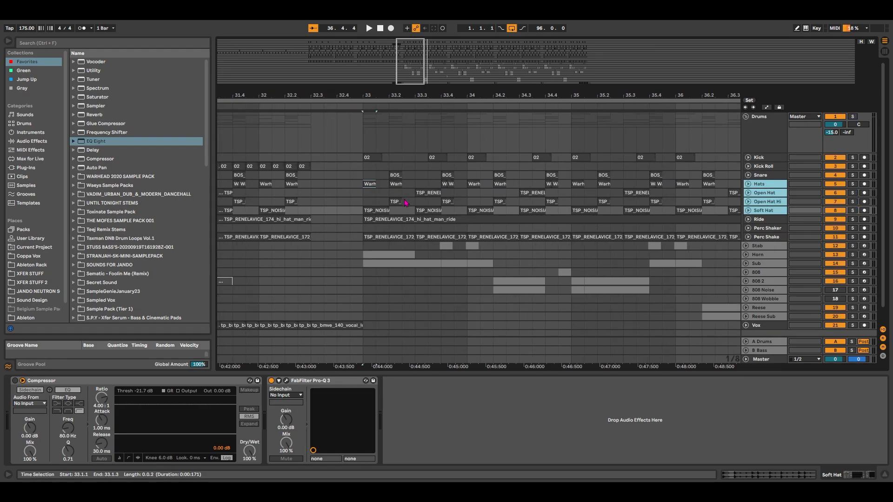
pyautogui.click(396, 183)
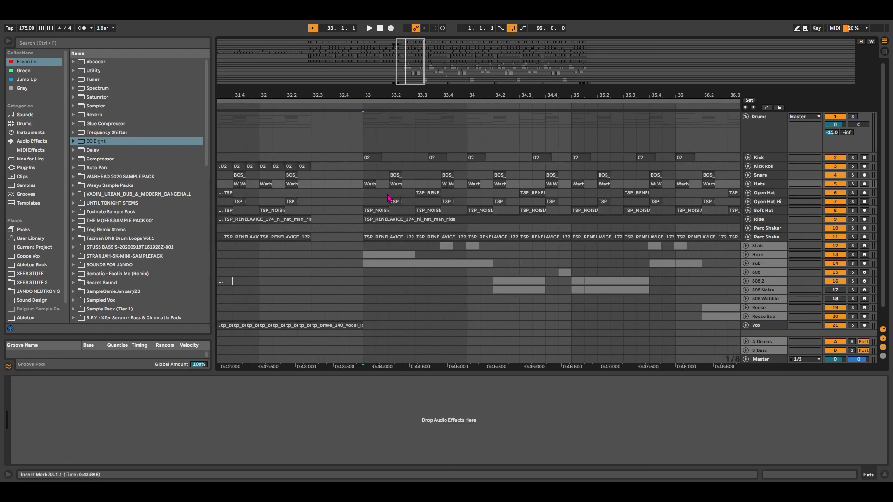
pyautogui.click(426, 193)
pyautogui.press('space')
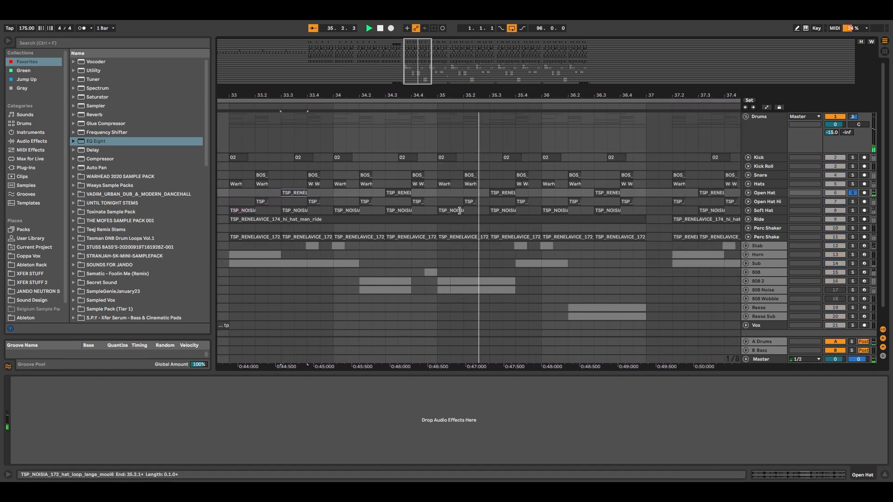
pyautogui.press('space')
# Solo the Open Hat Hi track and audition it from its clip at 33.2
pyautogui.moveTo(430, 62); pyautogui.dragTo(428, 84)
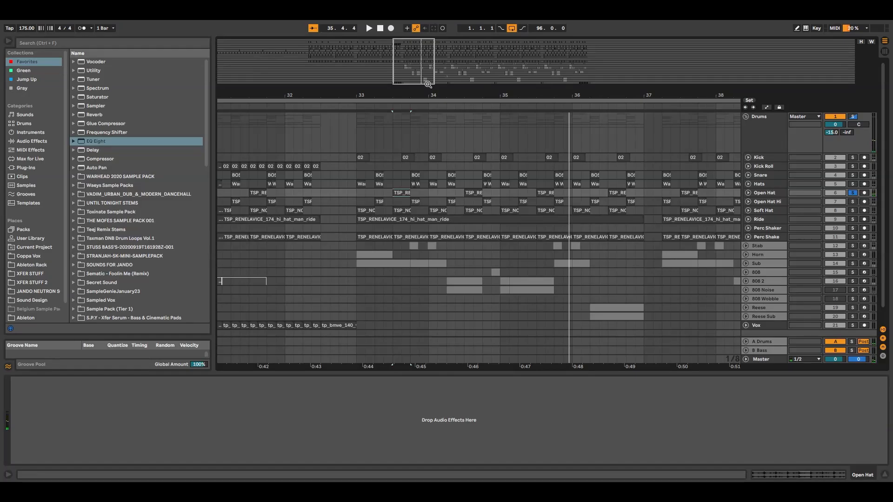
pyautogui.click(381, 203)
pyautogui.press('space')
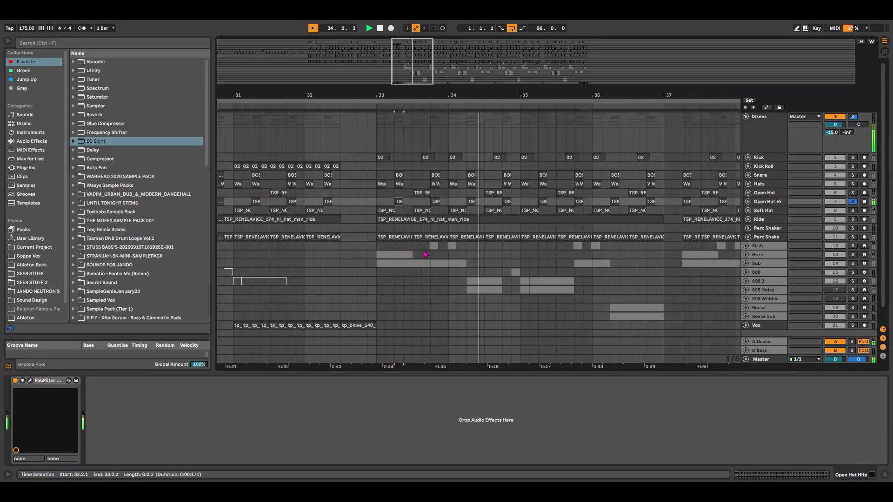
pyautogui.press('space')
# Solo the Snare and Open Hat Hi tracks together and play them to hear how they layer
pyautogui.click(780, 202)
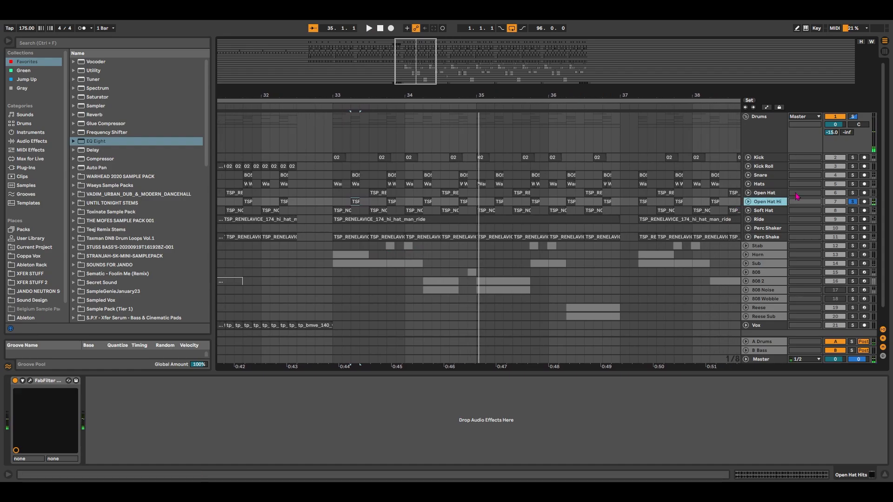
pyautogui.keyDown('shift'); pyautogui.click(778, 177); pyautogui.keyUp('shift')
pyautogui.click(775, 201)
pyautogui.keyDown('ctrl'); pyautogui.click(775, 176); pyautogui.keyUp('ctrl')
pyautogui.press('s')
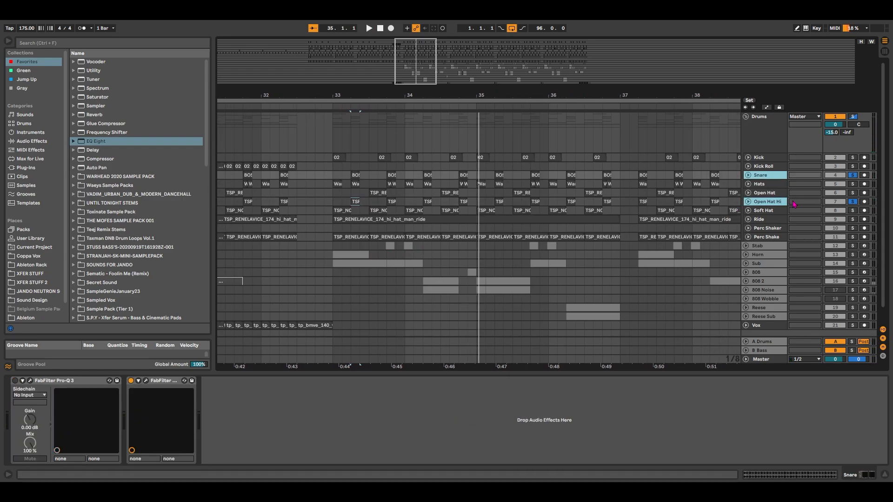
pyautogui.press('space')
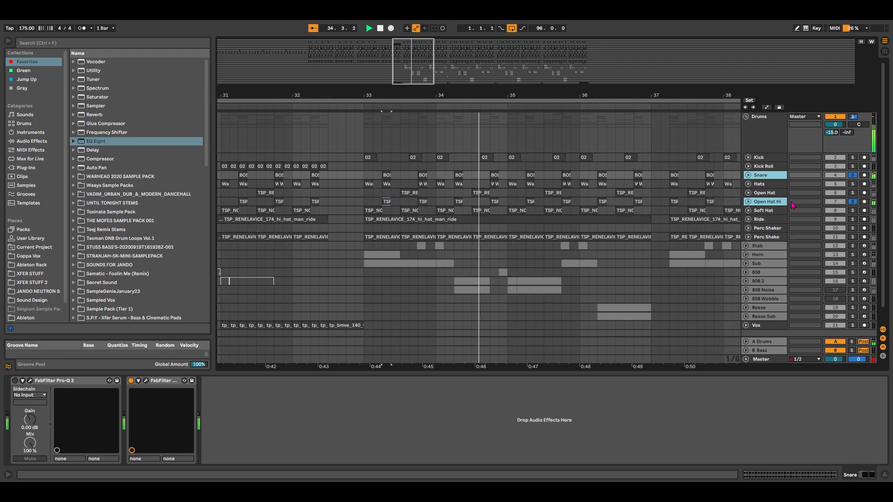
# Solo the Soft Hat track and audition it from its clip at 33.1
pyautogui.click(337, 201)
pyautogui.click(339, 210)
pyautogui.press('space')
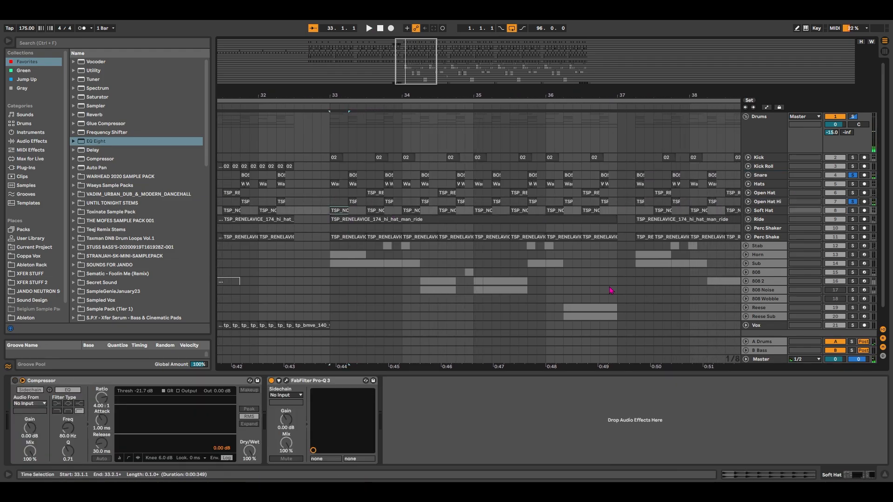
pyautogui.press('space')
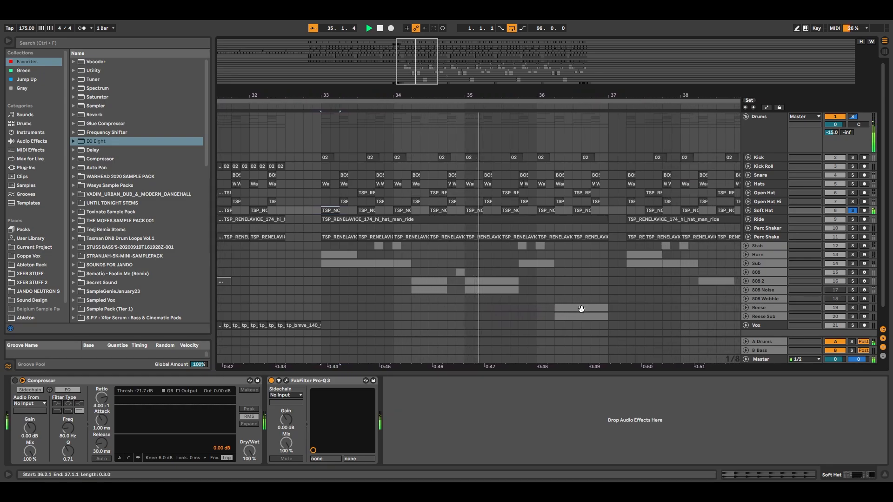
pyautogui.press('space')
# Solo the Ride track and audition its clip at bar 33 with different transient envelope amounts, ending at 35
pyautogui.click(315, 219)
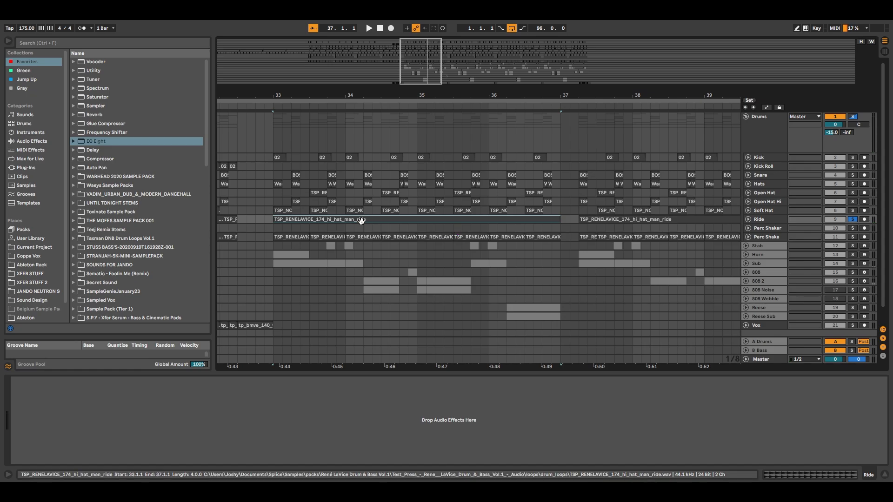
pyautogui.hotkey('shift', 'Tab')
pyautogui.press('space')
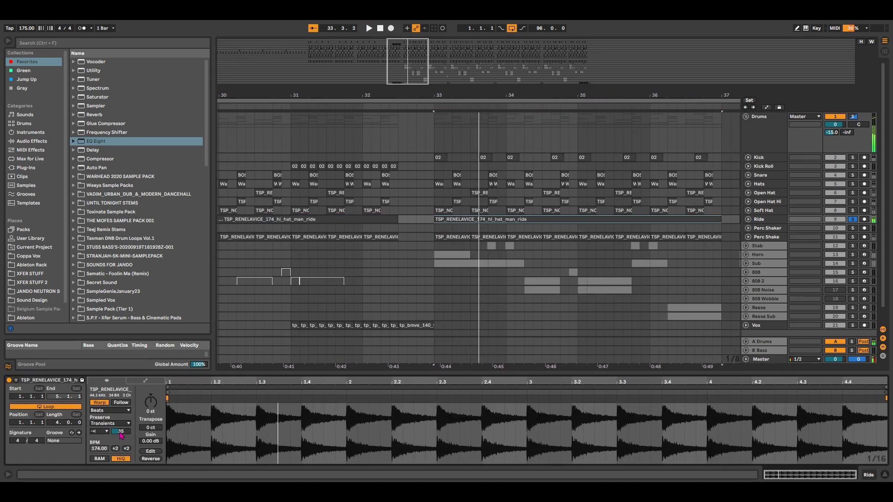
pyautogui.moveTo(121, 432); pyautogui.dragTo(121, 401)
pyautogui.moveTo(125, 438); pyautogui.dragTo(125, 454)
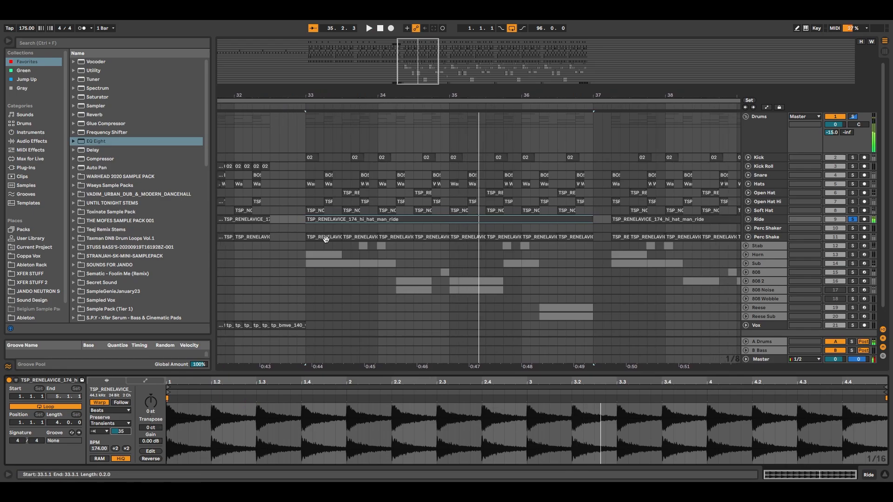
# Unfold and solo the Perc Shake track, and audition it from its clip at 33.1
pyautogui.click(748, 237)
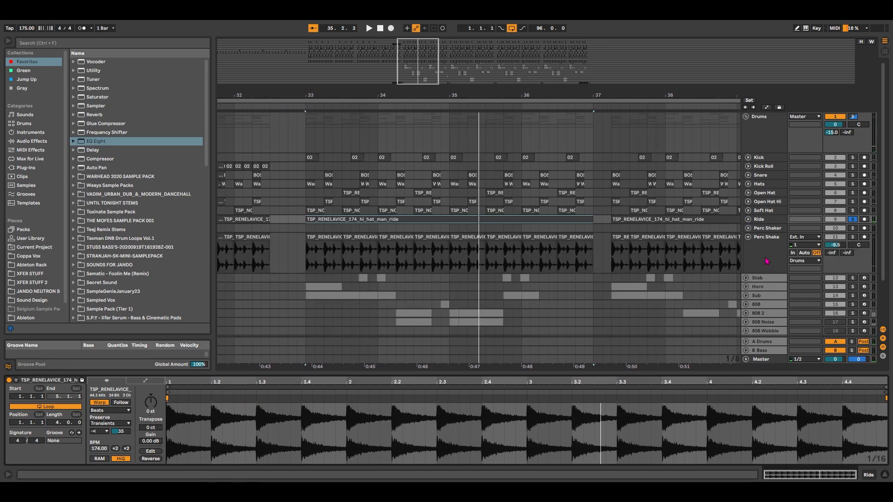
pyautogui.click(767, 261)
pyautogui.press('s')
pyautogui.click(330, 237)
pyautogui.press('space')
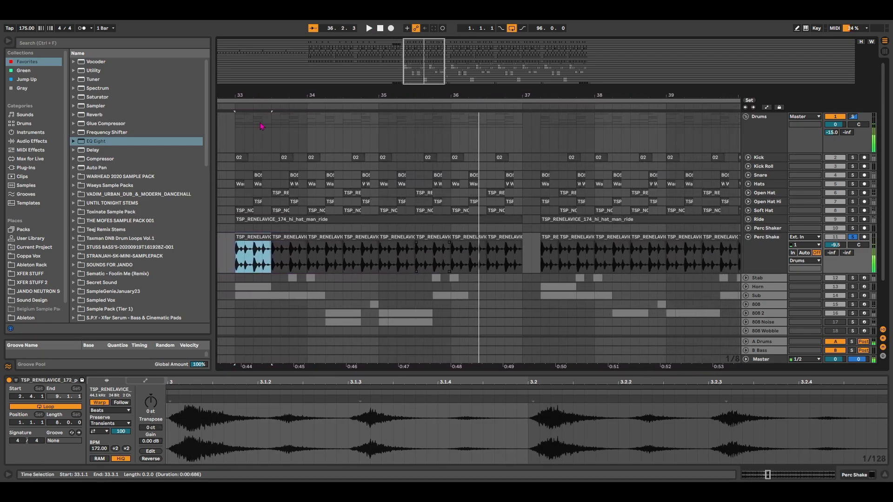
# Solo the whole Drums group, play it from bar 33 and release the solo
pyautogui.click(236, 146)
pyautogui.press('space')
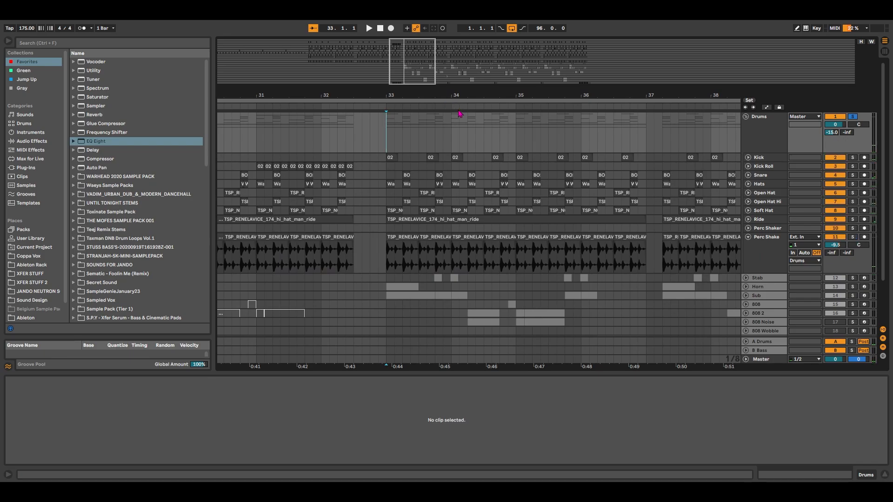
pyautogui.press('space')
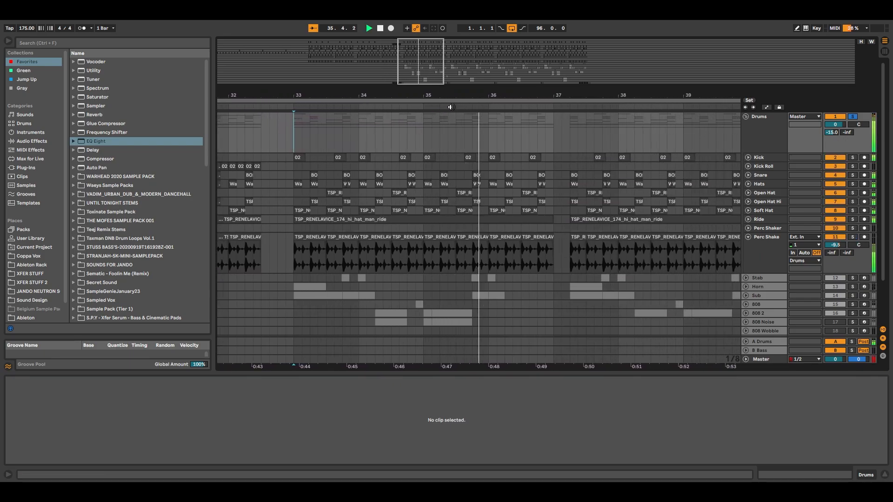
pyautogui.press('space')
pyautogui.press('s')
# Fold the Perc Shake track and the Drums group to clear the arrangement
pyautogui.moveTo(530, 96); pyautogui.dragTo(530, 65)
pyautogui.click(760, 139)
pyautogui.click(762, 240)
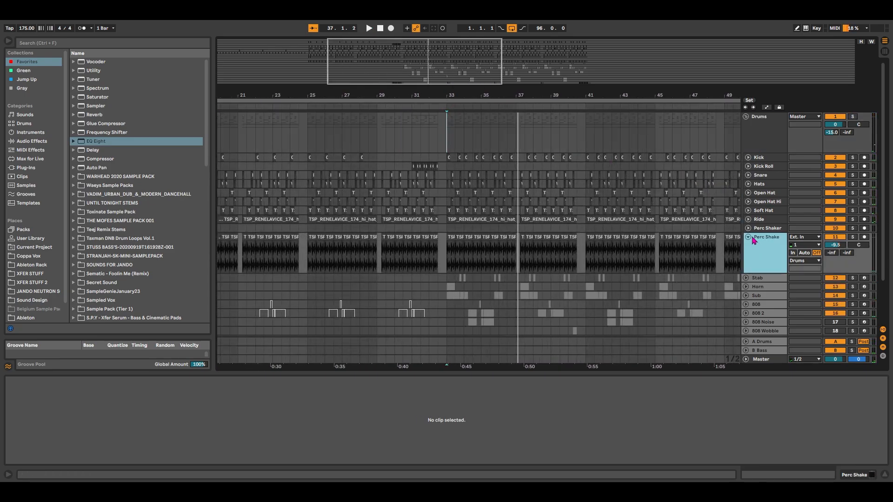
pyautogui.click(748, 237)
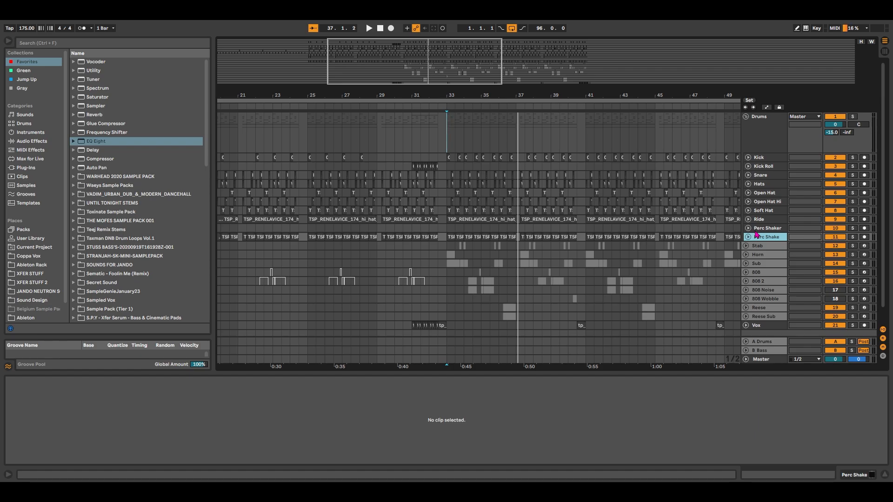
pyautogui.click(745, 117)
pyautogui.moveTo(443, 83); pyautogui.dragTo(436, 78)
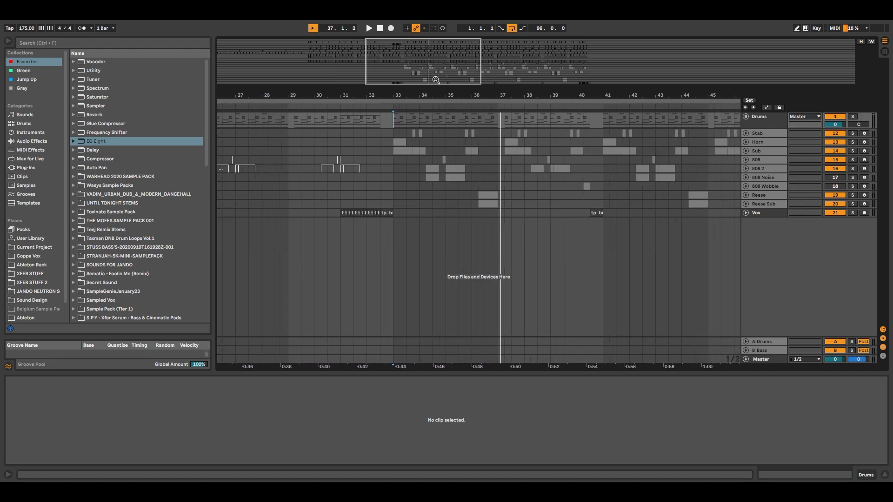
# Unfold the A-Drums return with its compressor shown, and audition the return soloed from bar 33
pyautogui.click(765, 346)
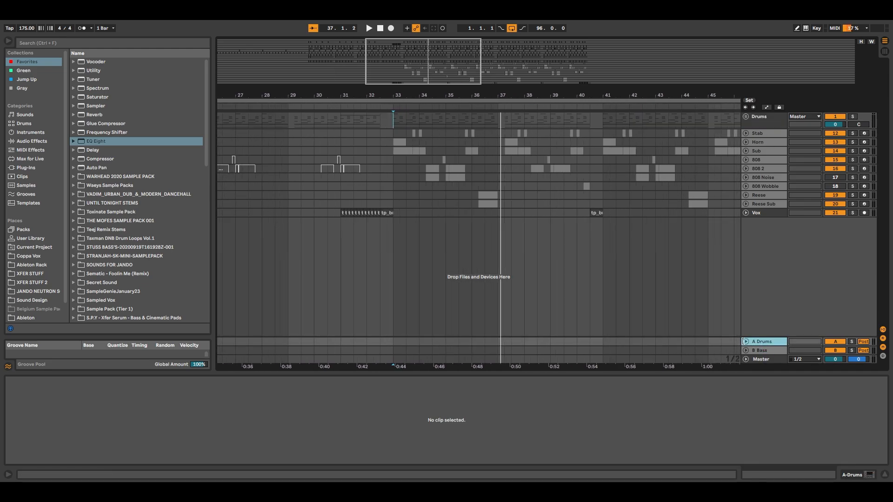
pyautogui.click(746, 342)
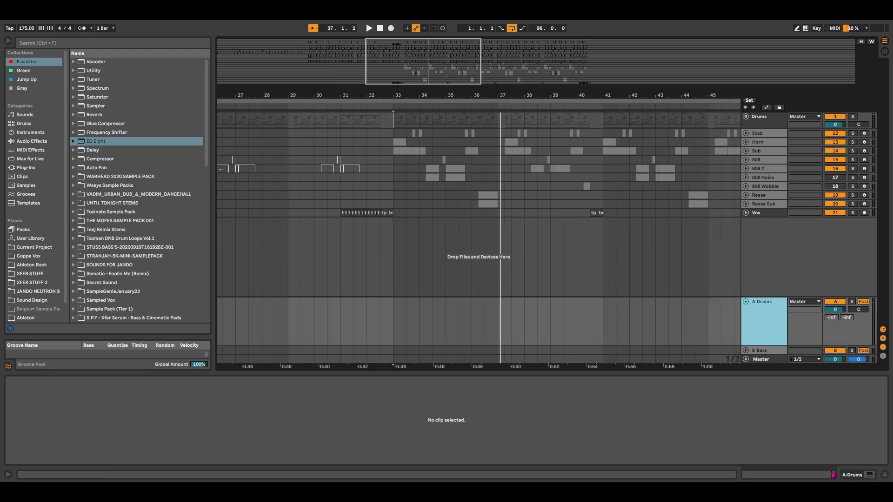
pyautogui.click(413, 327)
pyautogui.click(763, 323)
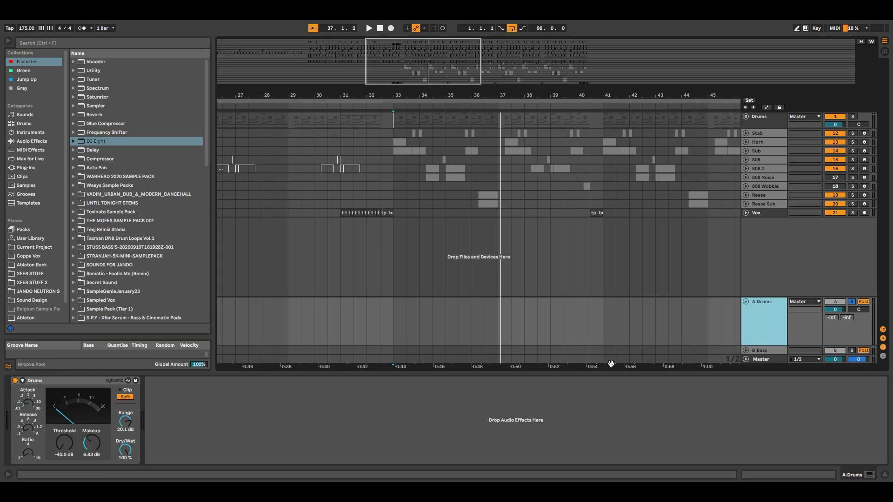
pyautogui.press('space')
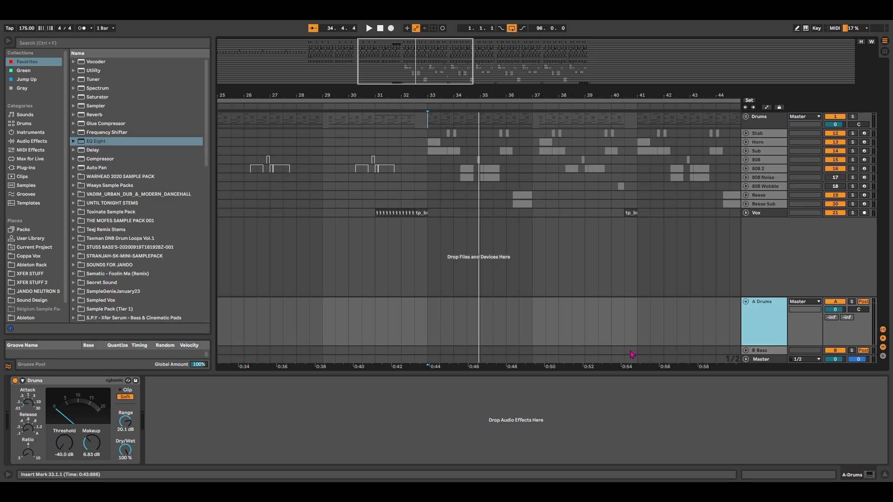
# Fold the A-Drums return, show the tracks inside the Drums group, and fold the group again
pyautogui.click(746, 301)
pyautogui.click(746, 117)
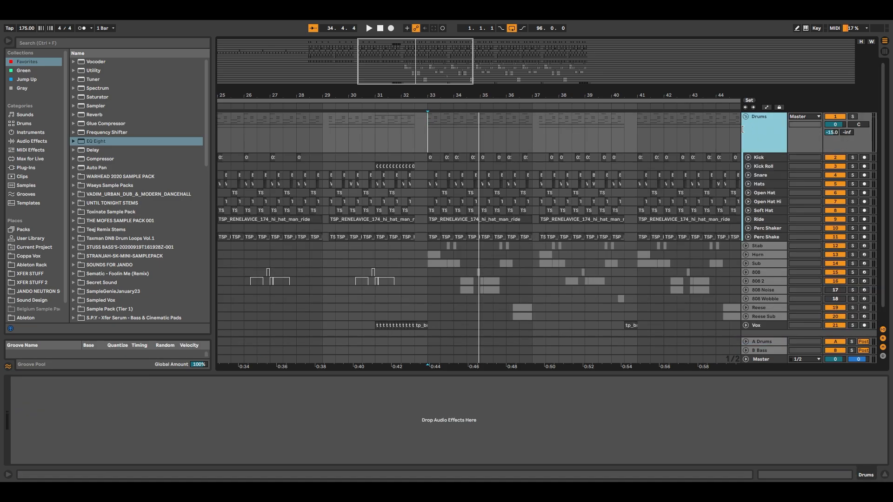
pyautogui.click(431, 139)
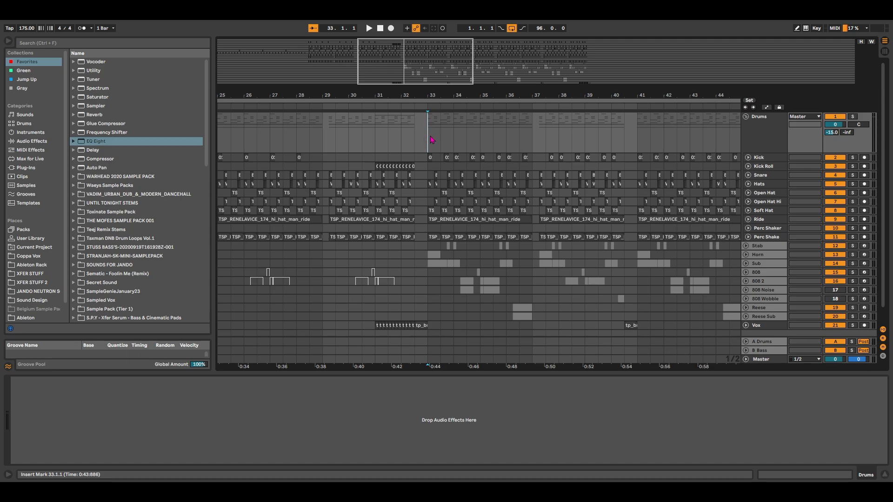
pyautogui.click(754, 129)
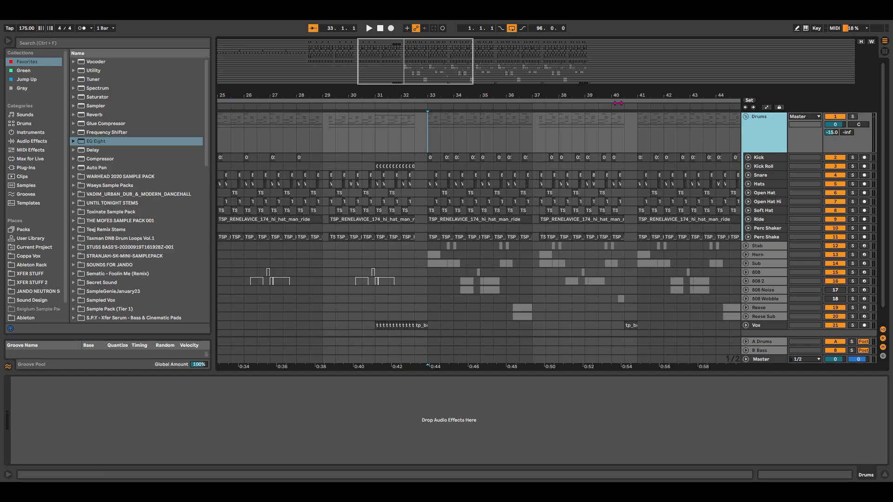
pyautogui.click(747, 117)
# Place the insert marker at 33.1.1 on the Stab track and select the 808 2 clip at 34.2
pyautogui.moveTo(470, 96); pyautogui.dragTo(359, 154)
pyautogui.click(382, 135)
pyautogui.moveTo(397, 70); pyautogui.dragTo(397, 79)
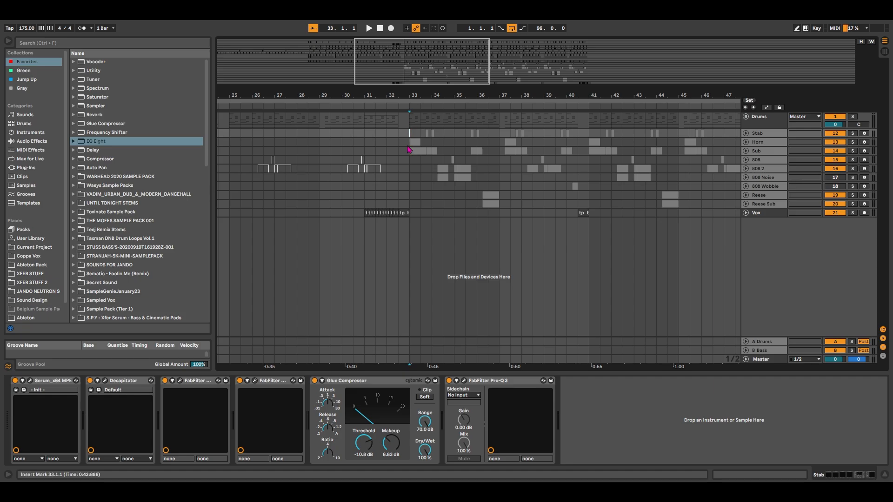
pyautogui.click(443, 168)
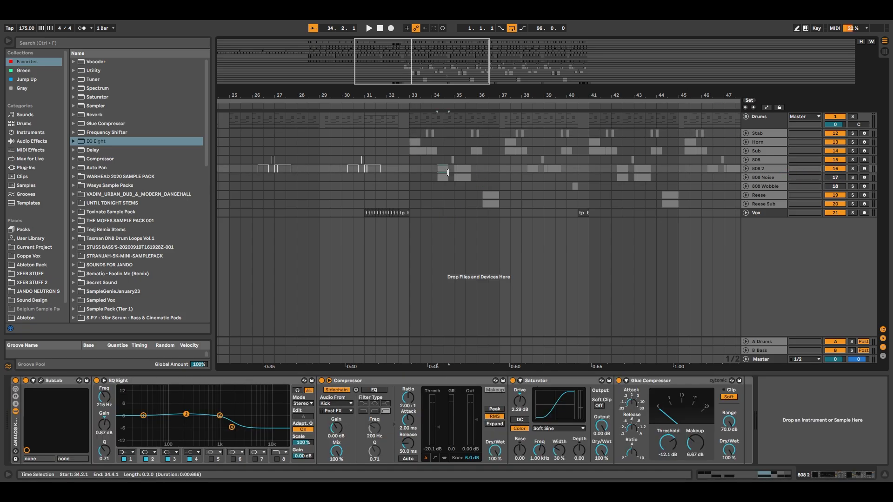
# Mute the Stab, Horn and Sub tracks and play the arrangement from bar 33 without them
pyautogui.click(774, 151)
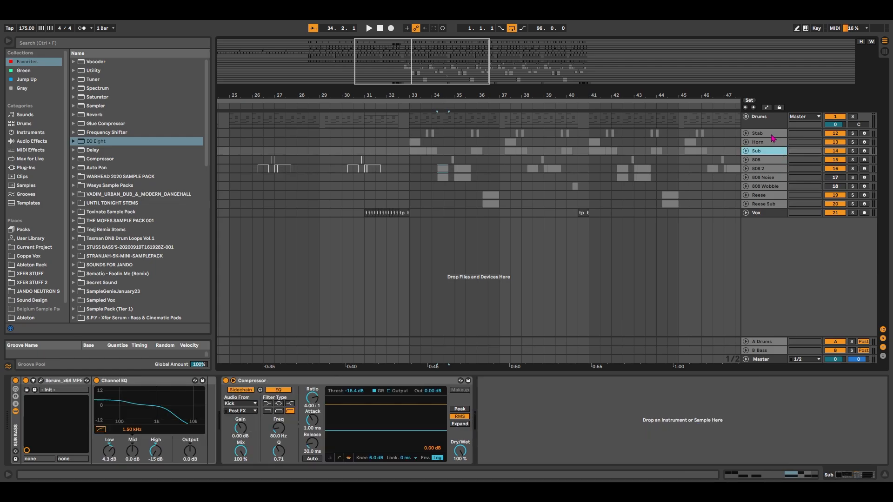
pyautogui.keyDown('shift'); pyautogui.click(770, 134); pyautogui.keyUp('shift')
pyautogui.click(839, 134)
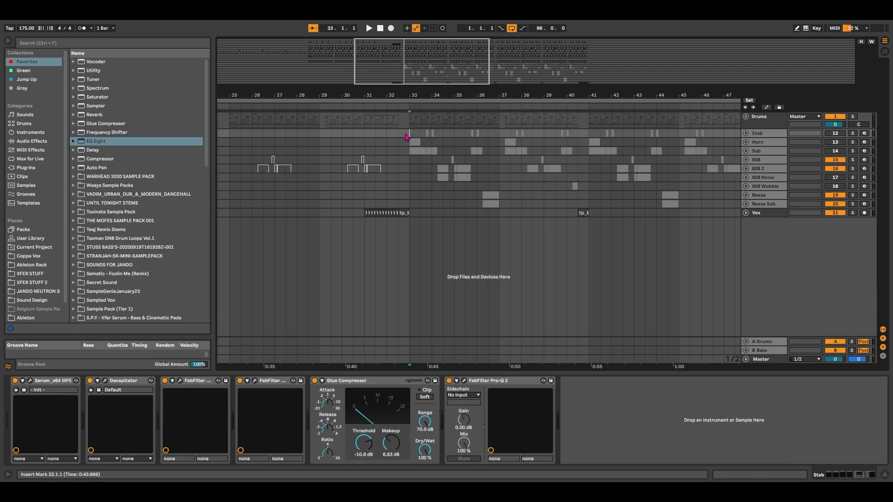
pyautogui.click(404, 139)
pyautogui.press('space')
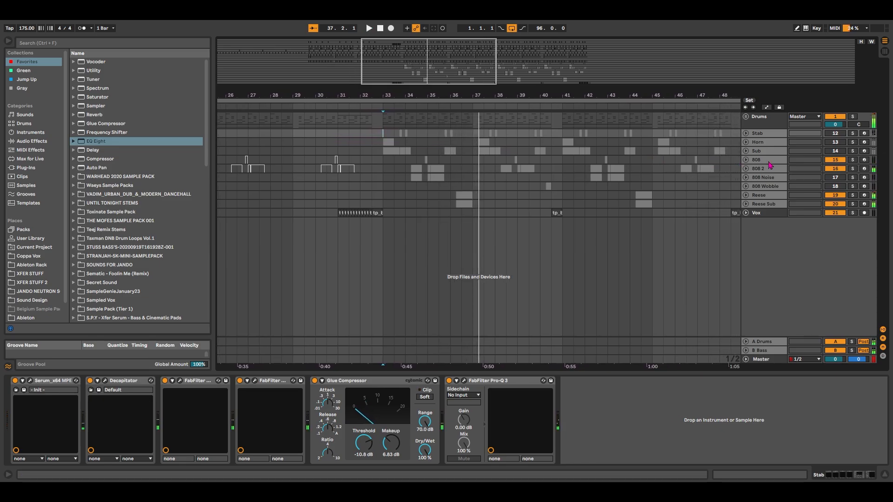
# Unmute the Stab, Horn and Sub tracks together
pyautogui.click(772, 152)
pyautogui.keyDown('shift'); pyautogui.click(778, 135); pyautogui.keyUp('shift')
pyautogui.click(835, 134)
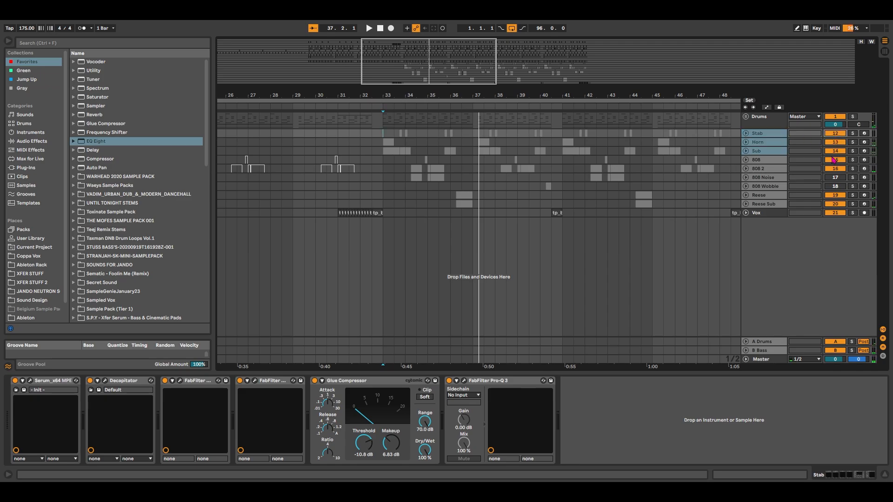
# Mute the 808 and 808 2 tracks and play the arrangement from bar 33 without them
pyautogui.click(771, 159)
pyautogui.click(777, 168)
pyautogui.click(831, 161)
pyautogui.click(832, 168)
pyautogui.moveTo(428, 69); pyautogui.dragTo(410, 76)
pyautogui.click(429, 134)
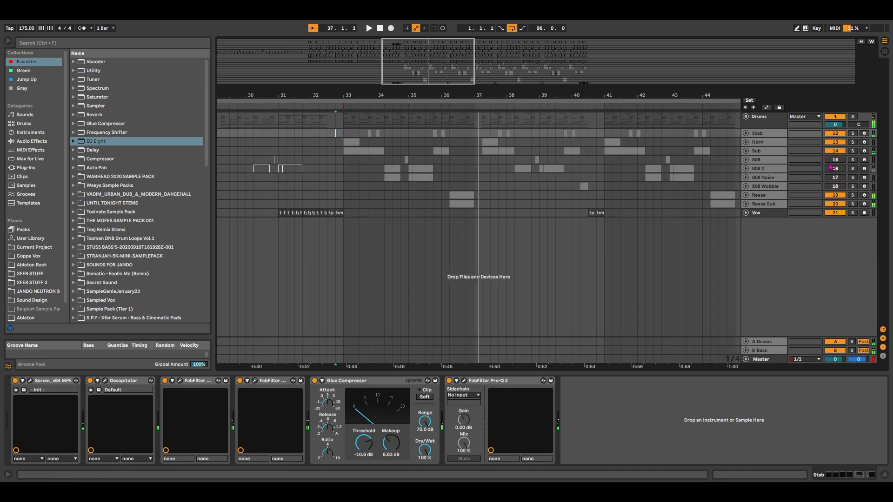
# Unmute the 808 and 808 2 tracks and unfold both to show their clips
pyautogui.click(769, 162)
pyautogui.click(772, 172)
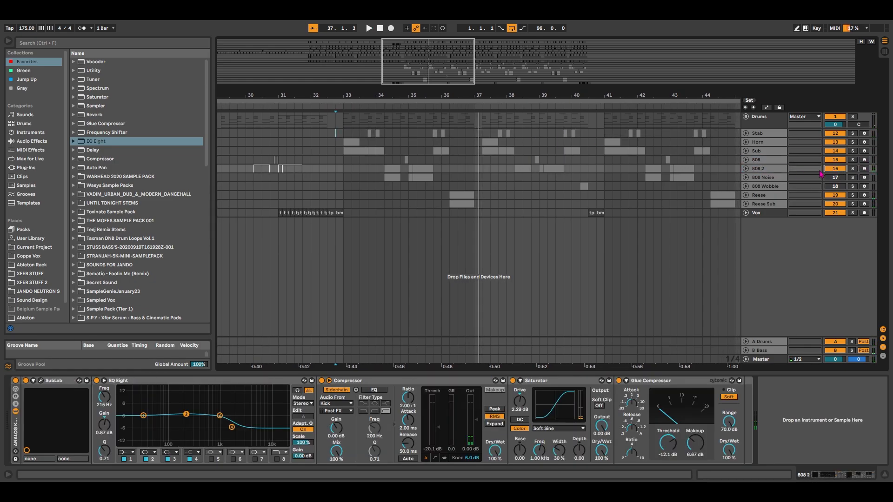
pyautogui.click(746, 169)
pyautogui.click(736, 159)
pyautogui.click(746, 160)
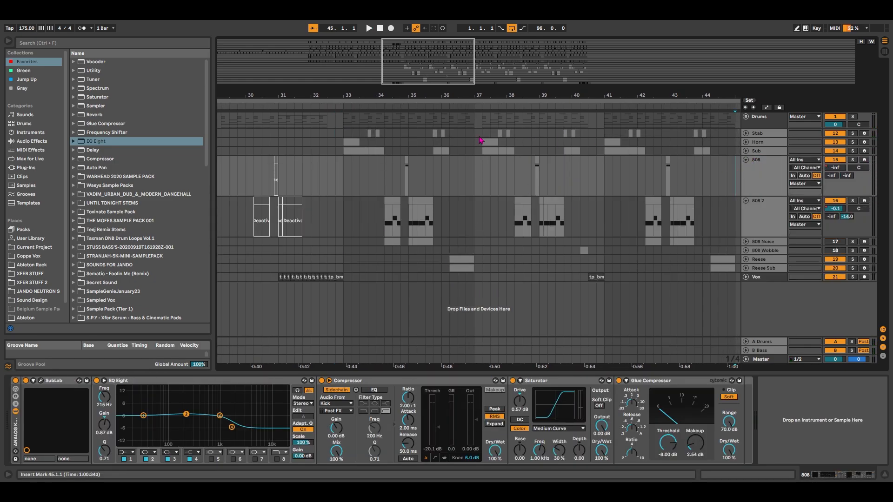
# Unfold the Stab track, fold the 808 and 808 2 tracks, and select the Stab clip at 33.3.4
pyautogui.moveTo(421, 65); pyautogui.dragTo(418, 72)
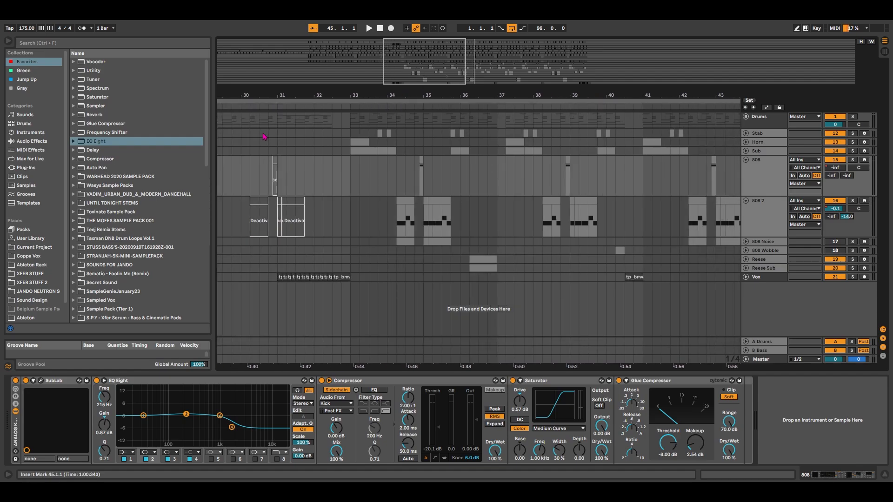
pyautogui.click(362, 142)
pyautogui.click(398, 138)
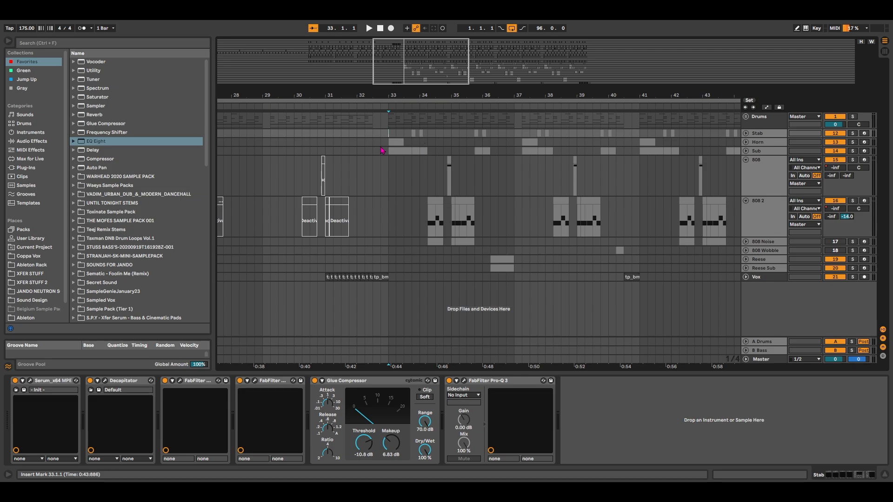
pyautogui.moveTo(426, 78); pyautogui.dragTo(421, 91)
pyautogui.click(746, 133)
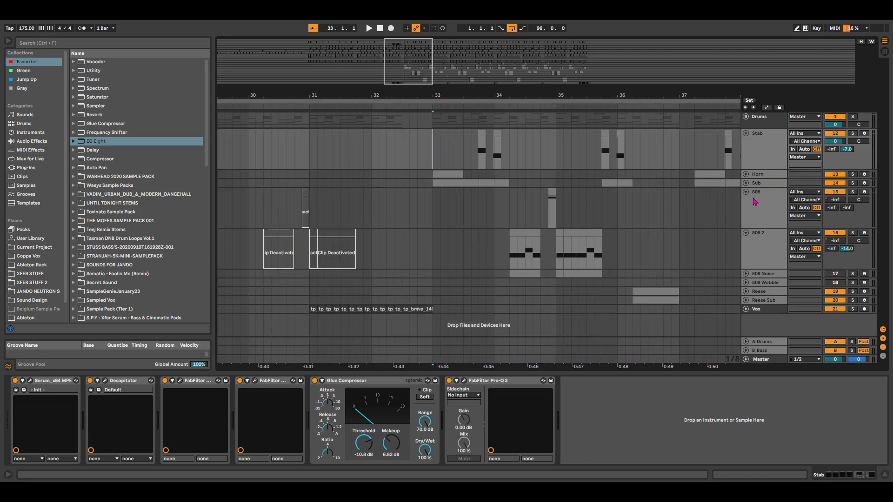
pyautogui.click(746, 191)
pyautogui.click(745, 200)
pyautogui.click(763, 154)
pyautogui.click(484, 134)
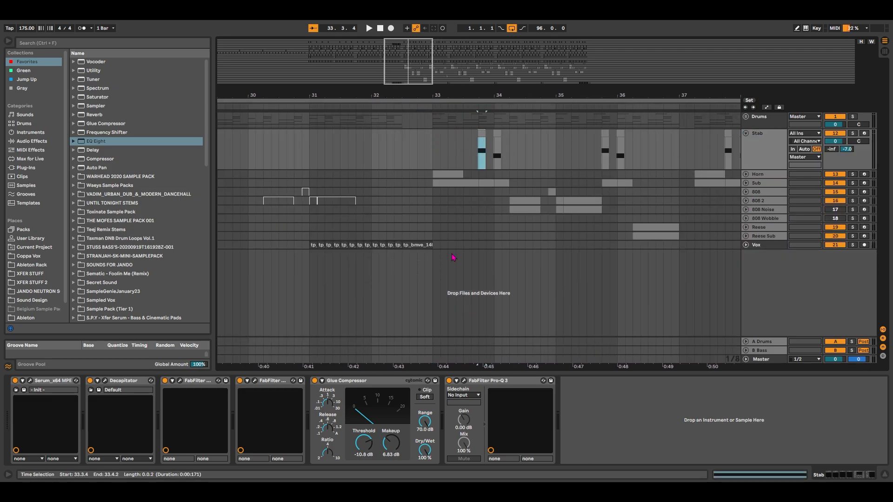
# Open the Stab track's Serum synth and examine LFO 1's modulation targets and oscillator A's FM (From B) amount
pyautogui.click(30, 381)
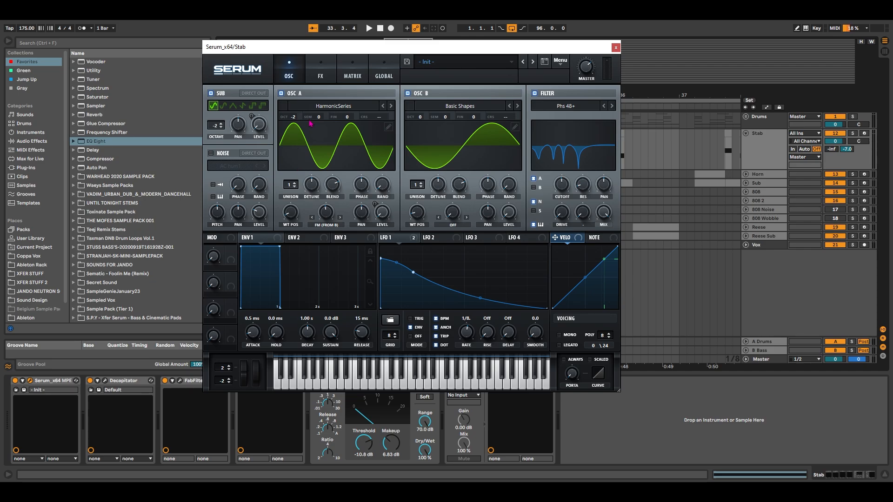
pyautogui.click(385, 235)
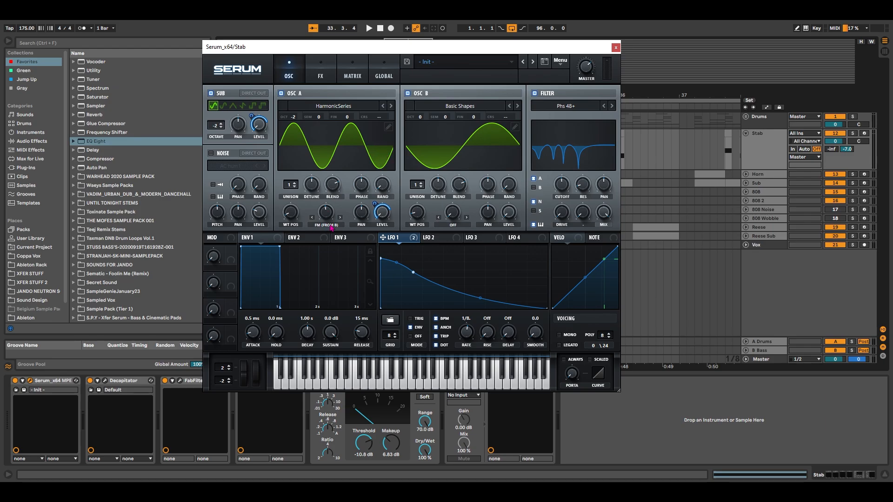
pyautogui.moveTo(328, 215)
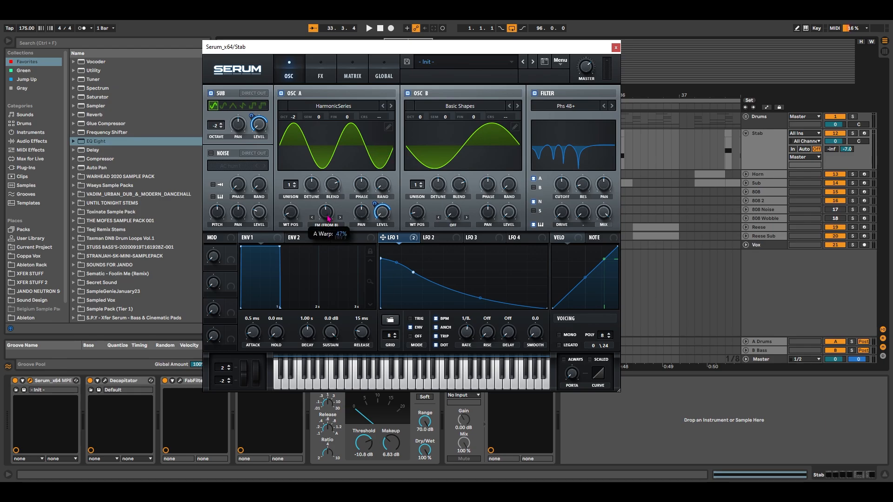
# Move the Serum window clear of the arrangement overview and play the Stab track soloed
pyautogui.moveTo(564, 188)
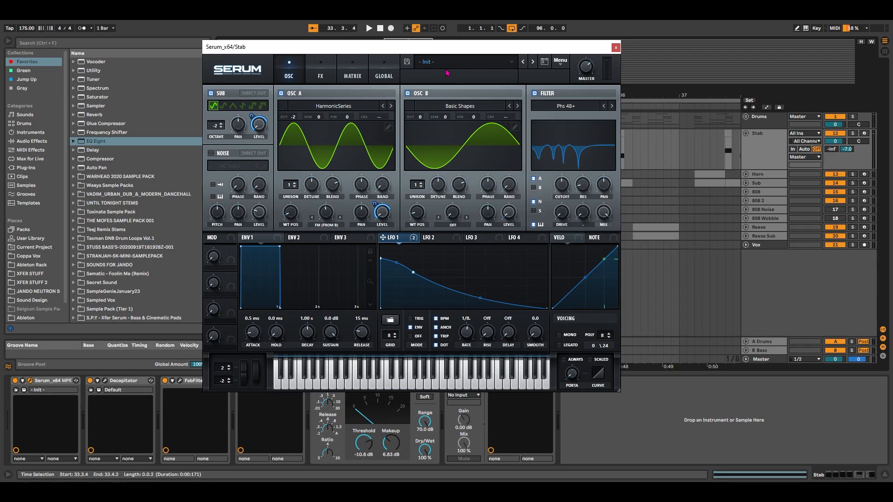
pyautogui.moveTo(478, 46); pyautogui.dragTo(487, 112)
pyautogui.press('space')
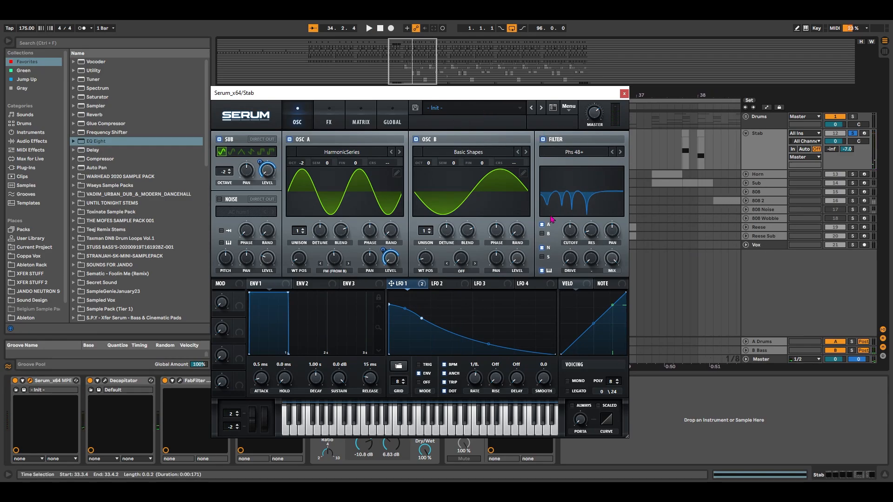
# Show Serum's effects and move Compressor and Filter directly below Distortion in the effect order
pyautogui.click(329, 117)
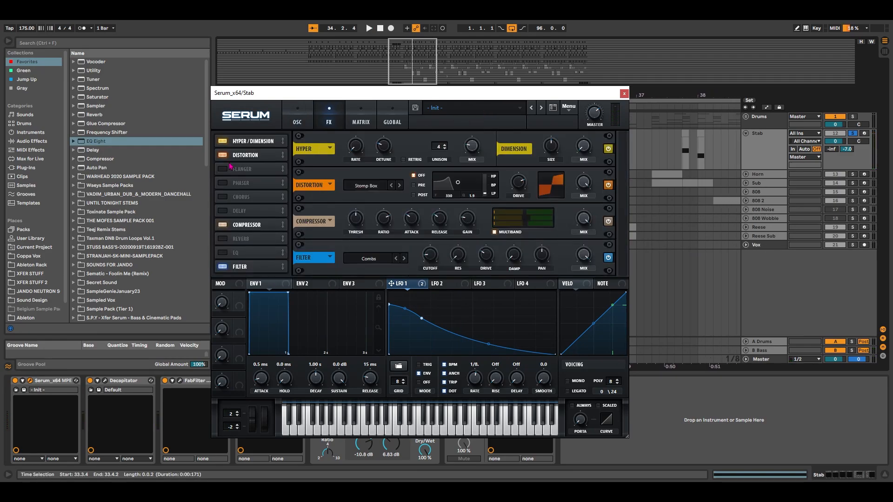
pyautogui.moveTo(251, 228); pyautogui.dragTo(251, 169)
pyautogui.moveTo(251, 266); pyautogui.dragTo(278, 185)
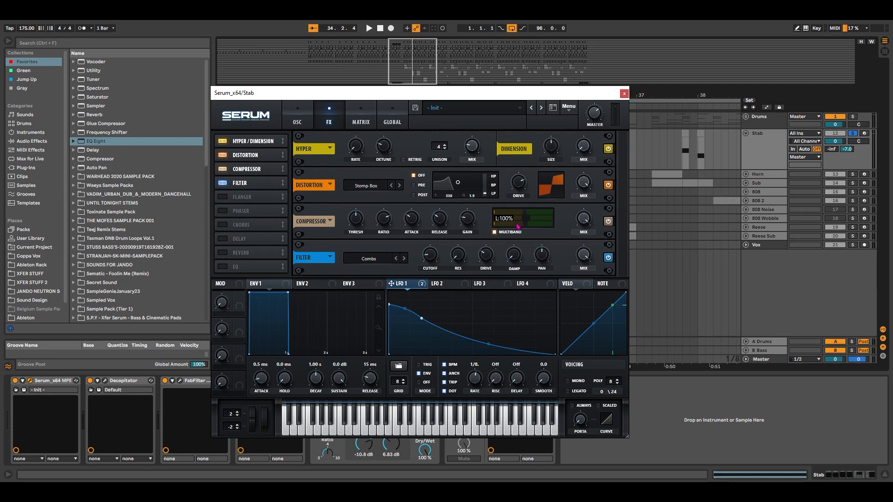
# Bypass Serum's Combs filter effect, play the Stab without it, and re-enable the filter
pyautogui.moveTo(469, 221)
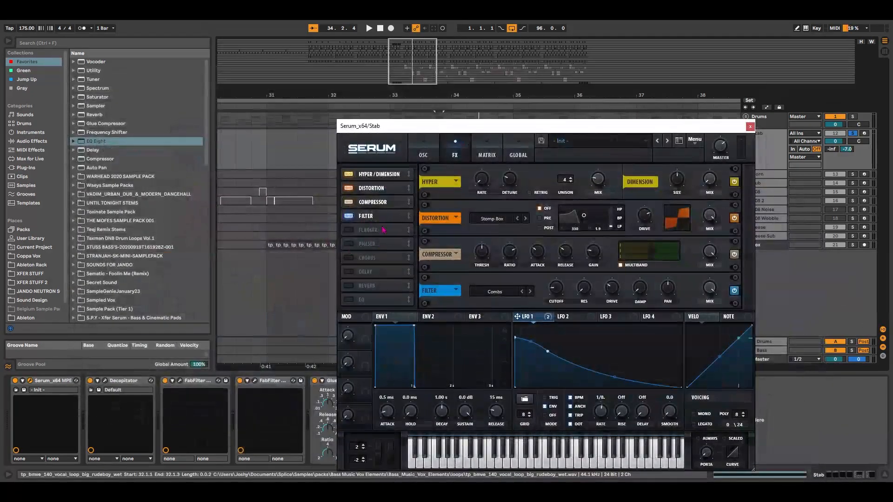
pyautogui.click(350, 218)
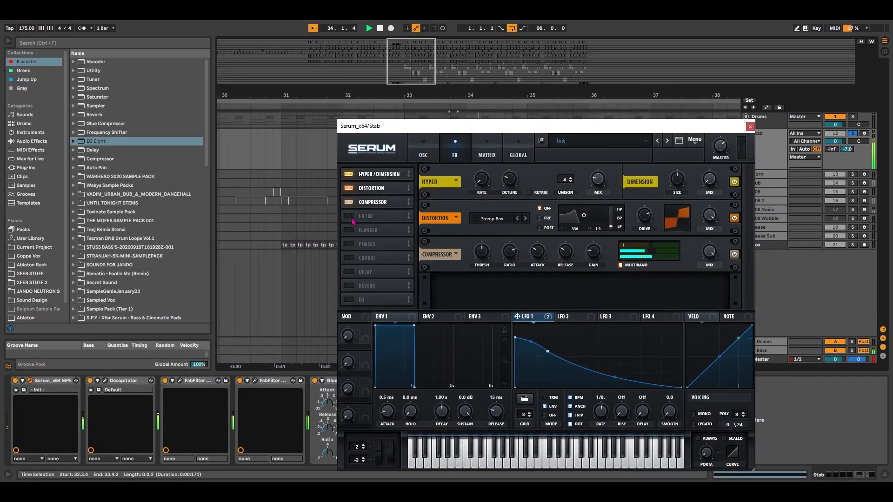
pyautogui.click(347, 216)
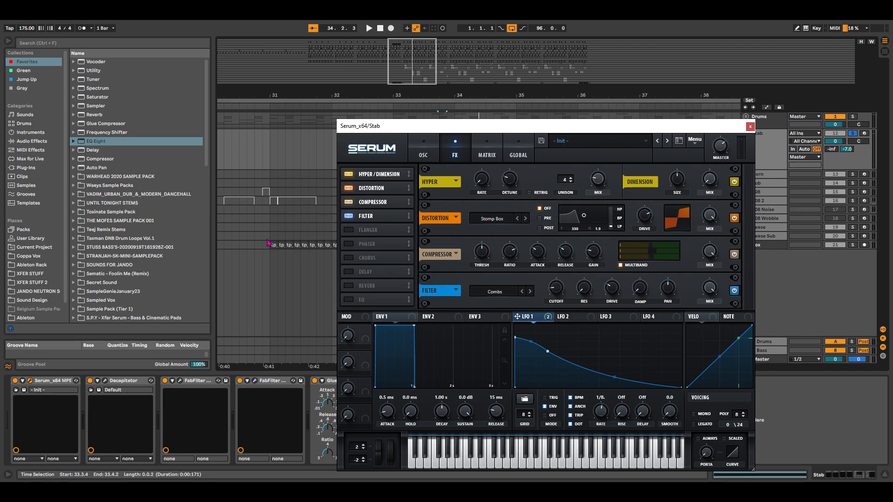
# Return to the Stab synth's oscillator page, play the sound again, and close Serum
pyautogui.moveTo(553, 126); pyautogui.dragTo(504, 77)
pyautogui.click(375, 103)
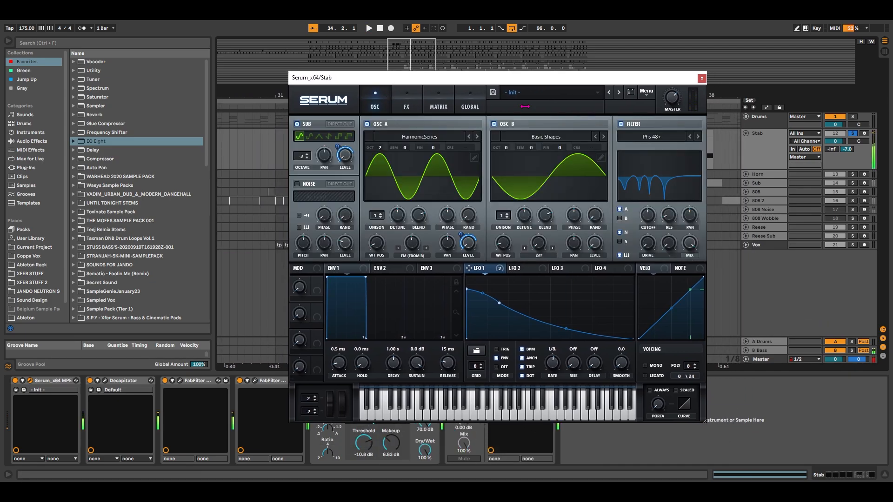
pyautogui.click(702, 79)
# Select the range from 33.3.3 to 34.4.1 on the Stab track, covering both short clips
pyautogui.moveTo(449, 97); pyautogui.dragTo(508, 114)
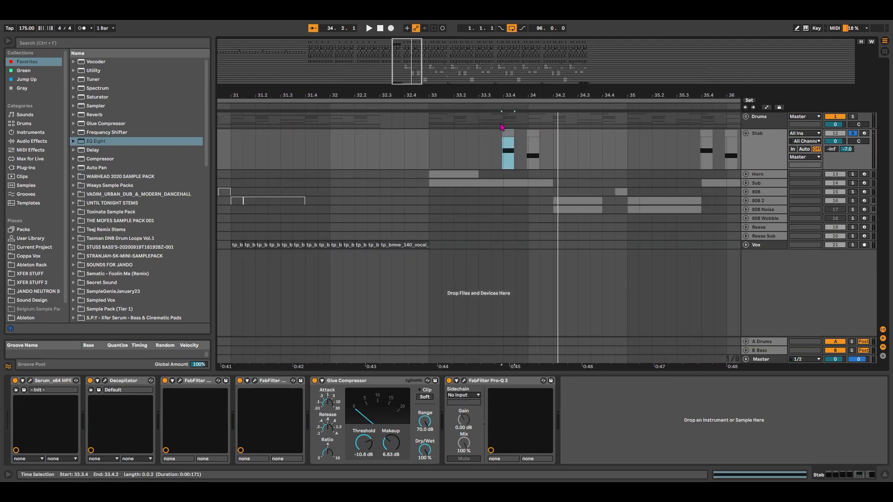
pyautogui.click(494, 159)
pyautogui.moveTo(495, 161); pyautogui.dragTo(568, 157)
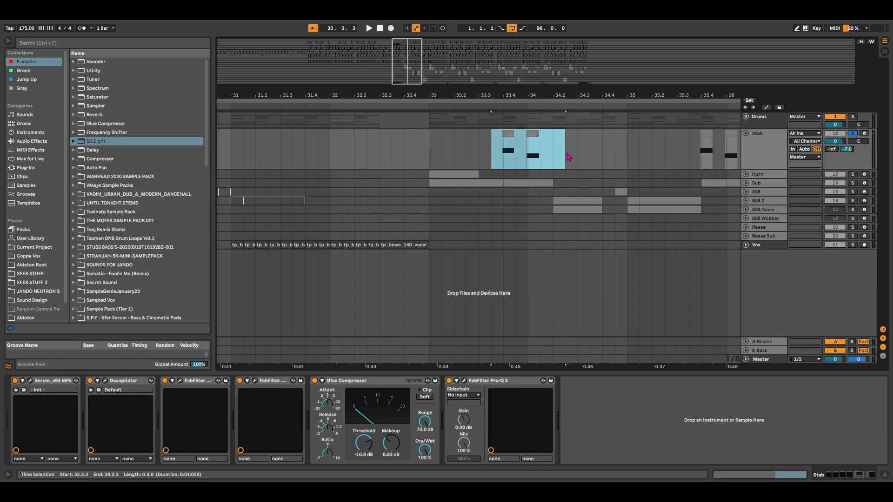
pyautogui.moveTo(494, 153); pyautogui.dragTo(603, 156)
# Open and examine the Stab track's Decapitator and both FabFilter Pro-R reverbs, and close all three plug-in windows
pyautogui.click(105, 381)
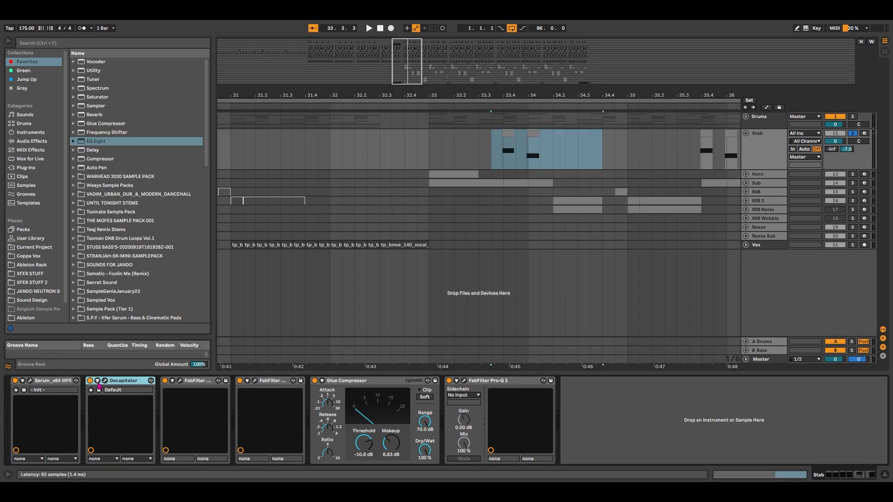
pyautogui.moveTo(433, 76); pyautogui.dragTo(222, 56)
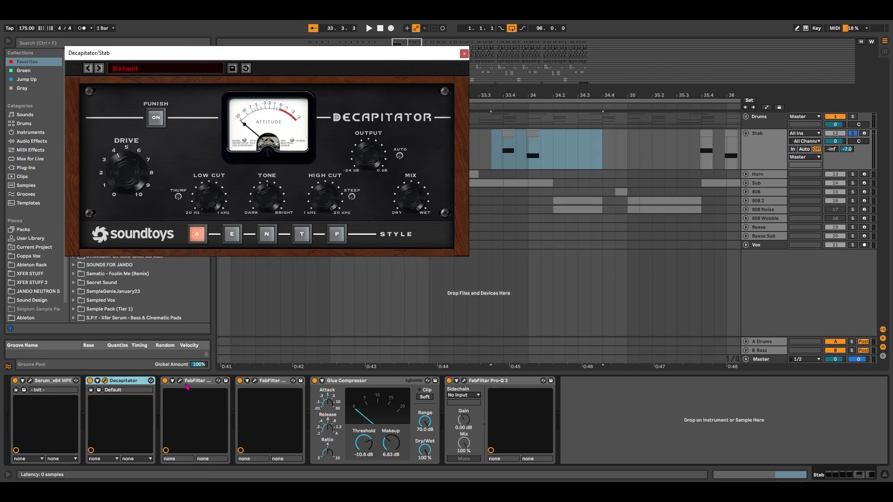
pyautogui.click(179, 380)
pyautogui.moveTo(285, 61); pyautogui.dragTo(681, 62)
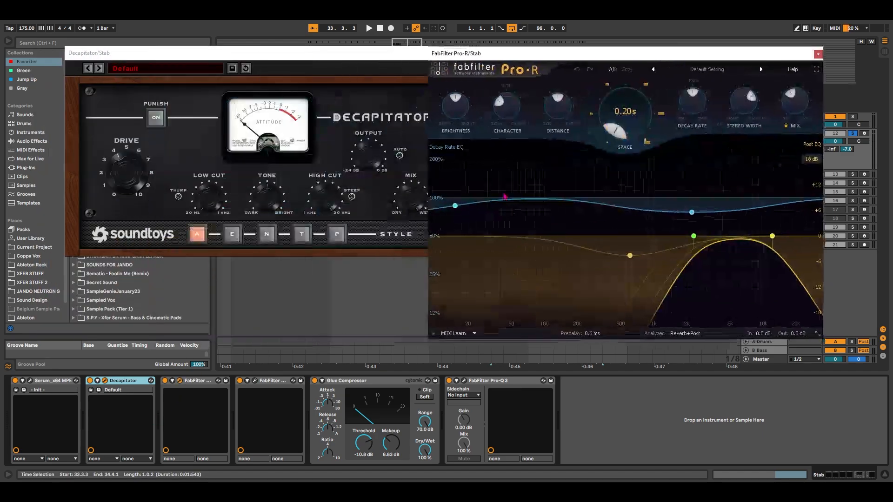
pyautogui.click(255, 381)
pyautogui.moveTo(315, 194); pyautogui.dragTo(316, 179)
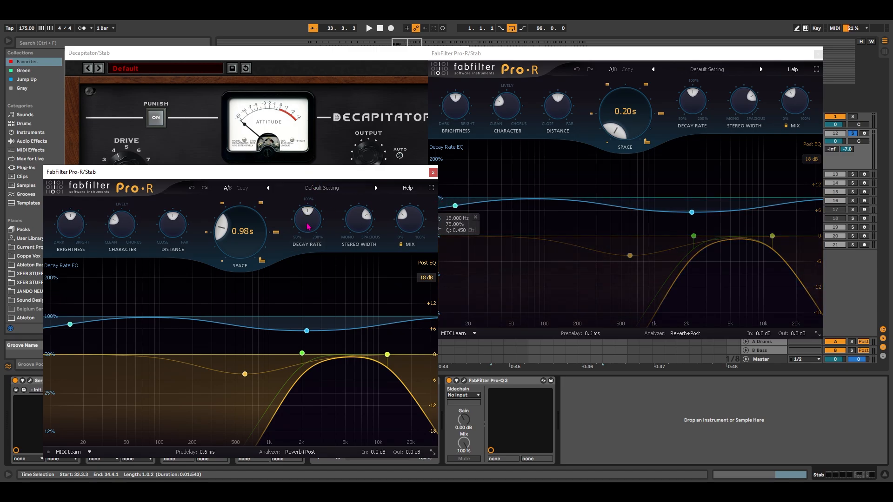
pyautogui.click(434, 173)
pyautogui.click(818, 54)
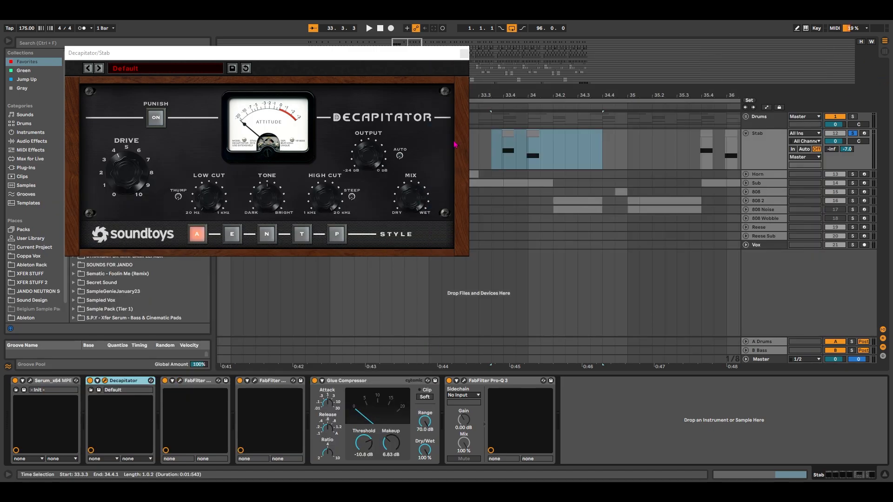
pyautogui.click(464, 53)
# Examine the Stab track's Glue Compressor and the low cut in its FabFilter Pro-Q 3, and close the EQ
pyautogui.click(437, 399)
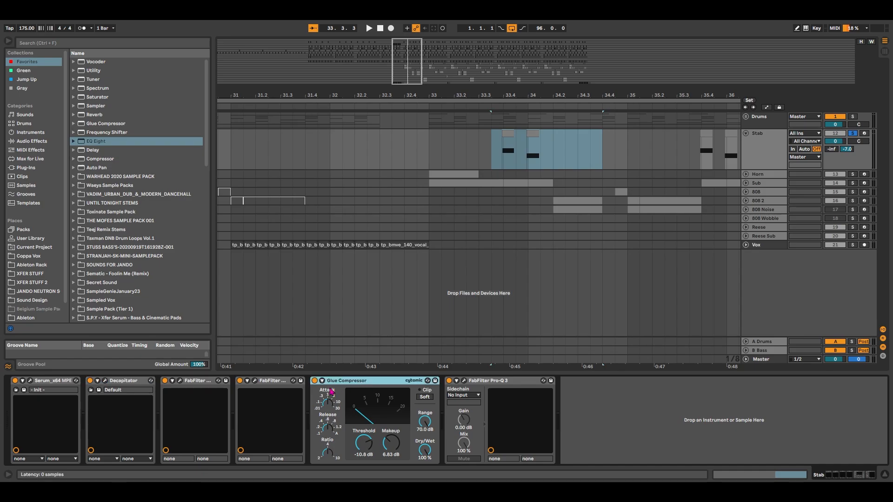
pyautogui.click(463, 380)
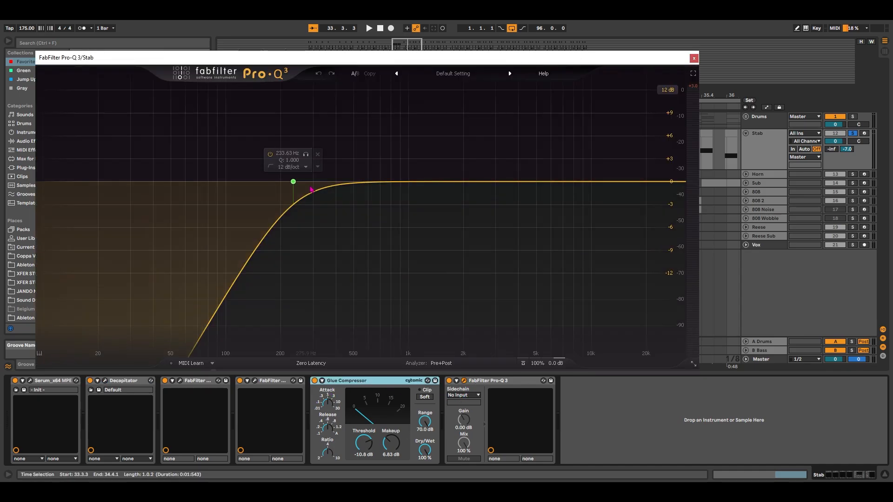
pyautogui.click(694, 58)
# Open the Stab clip at 33.3.4 and enlarge its note editor to examine the note
pyautogui.click(441, 183)
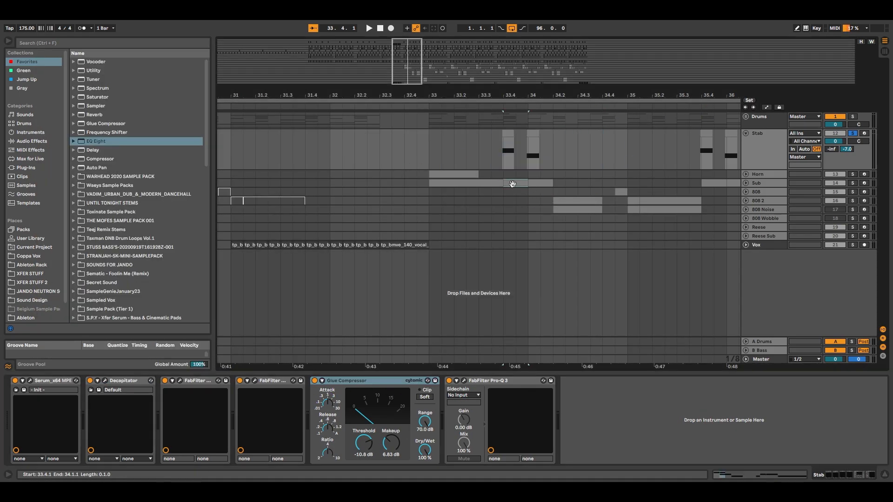
pyautogui.moveTo(519, 95); pyautogui.dragTo(585, 93)
pyautogui.doubleClick(579, 135)
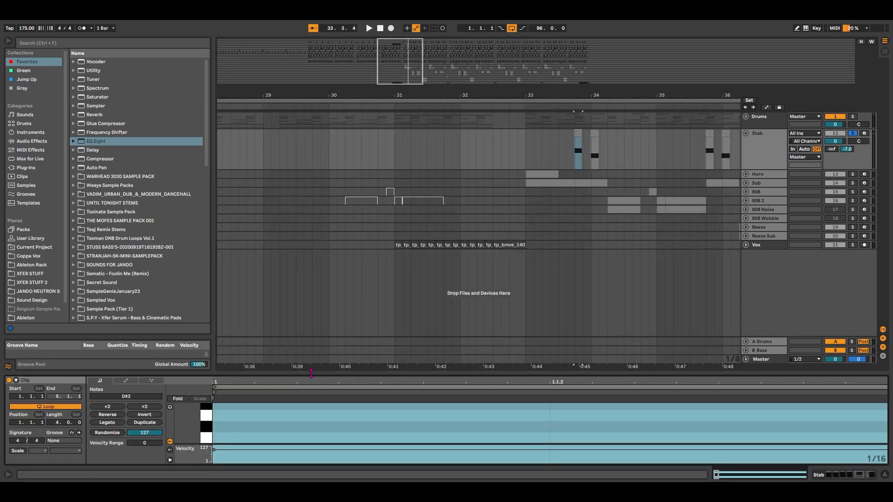
pyautogui.moveTo(310, 374); pyautogui.dragTo(331, 133)
pyautogui.scroll(5, 225, 267)
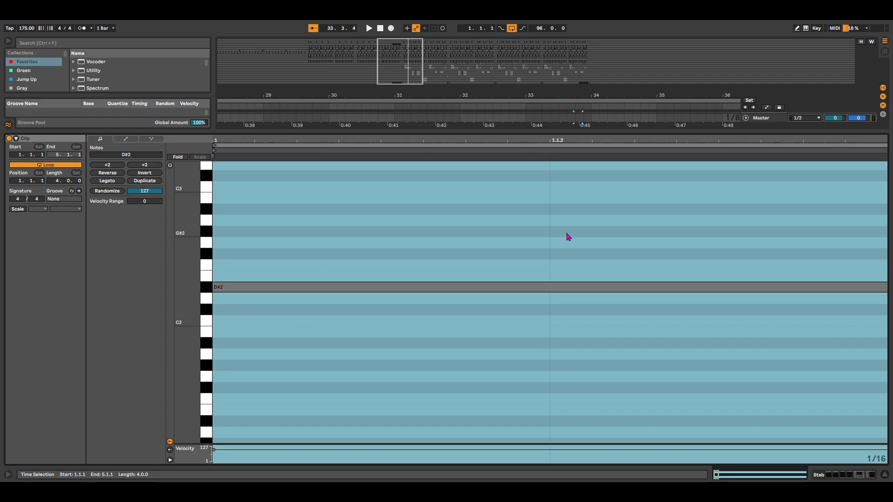
# Shrink the note editor, consolidate the two Stab clips around bar 34 into one clip, and play it
pyautogui.moveTo(571, 128); pyautogui.dragTo(548, 286)
pyautogui.moveTo(575, 135); pyautogui.dragTo(617, 135)
pyautogui.rightClick(581, 118)
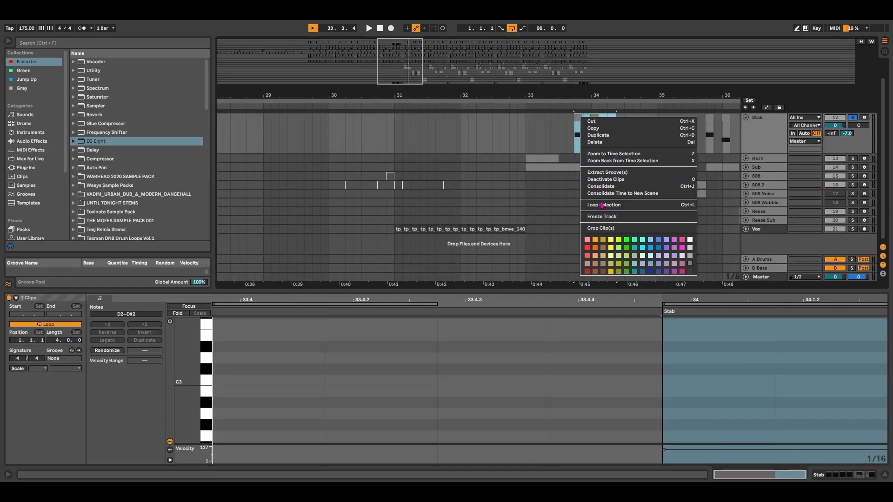
pyautogui.click(606, 187)
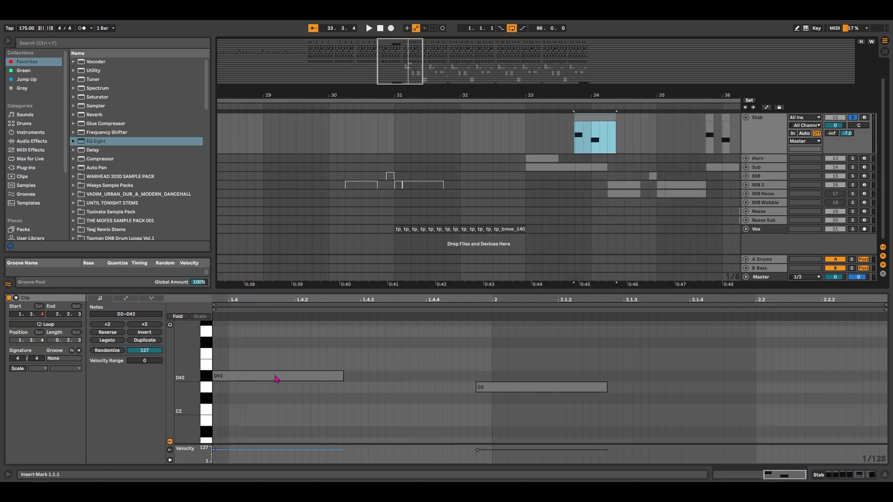
pyautogui.press('space')
pyautogui.press('space')
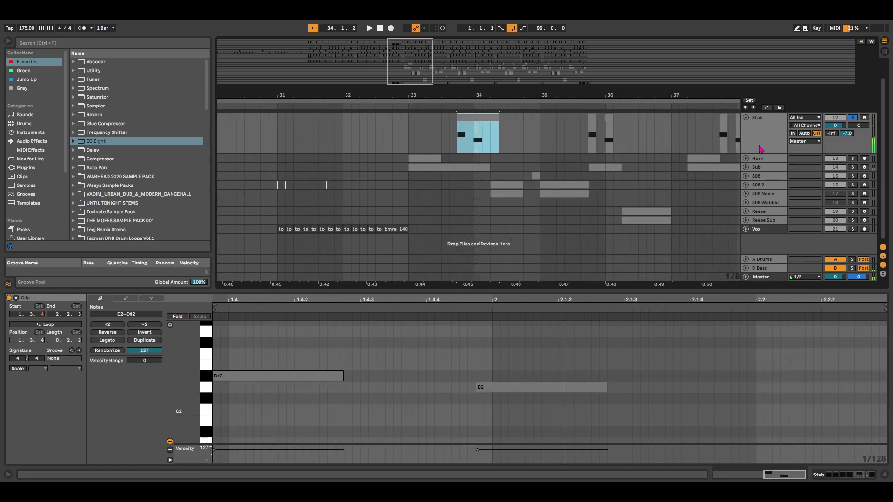
# Hide the clip editor, solo the Horn track instead of the Stab, and play it from bar 33
pyautogui.click(763, 131)
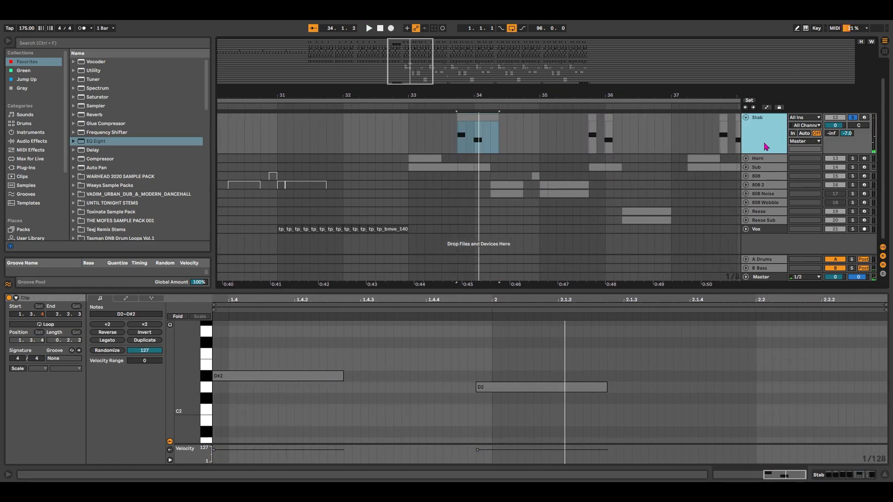
pyautogui.click(885, 475)
pyautogui.moveTo(559, 95); pyautogui.dragTo(486, 96)
pyautogui.click(463, 174)
pyautogui.press('s')
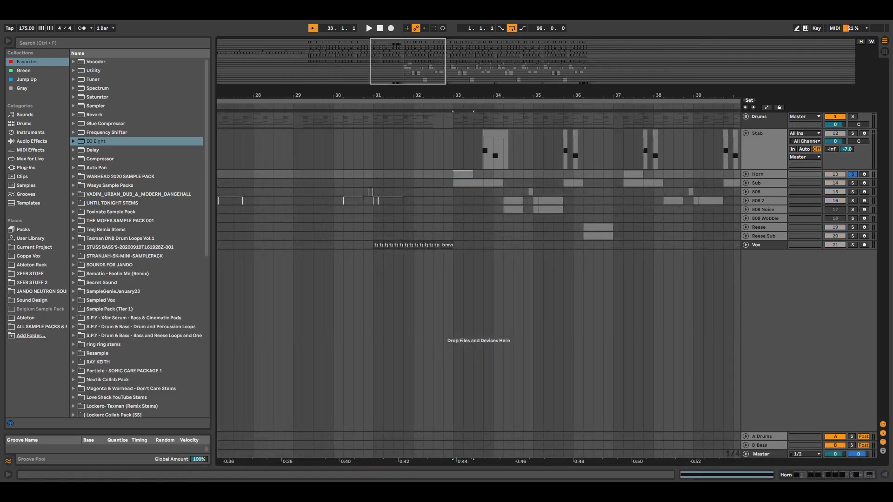
pyautogui.moveTo(409, 52); pyautogui.dragTo(417, 66)
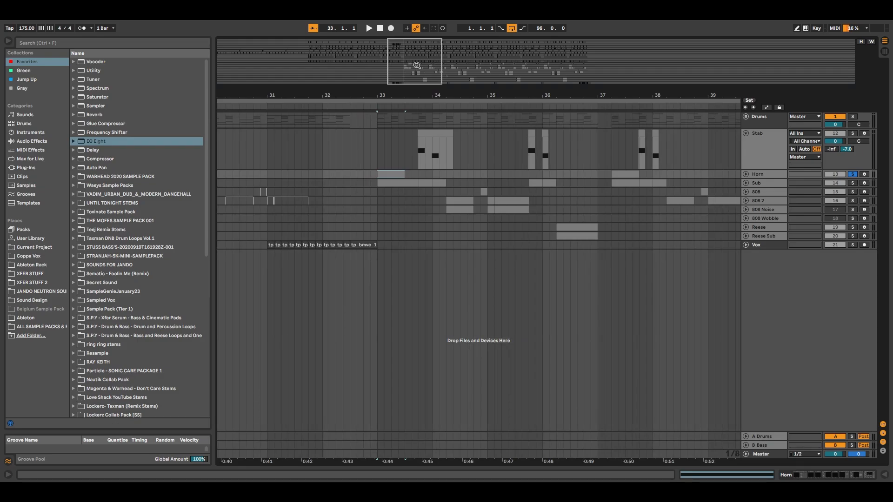
pyautogui.press('space')
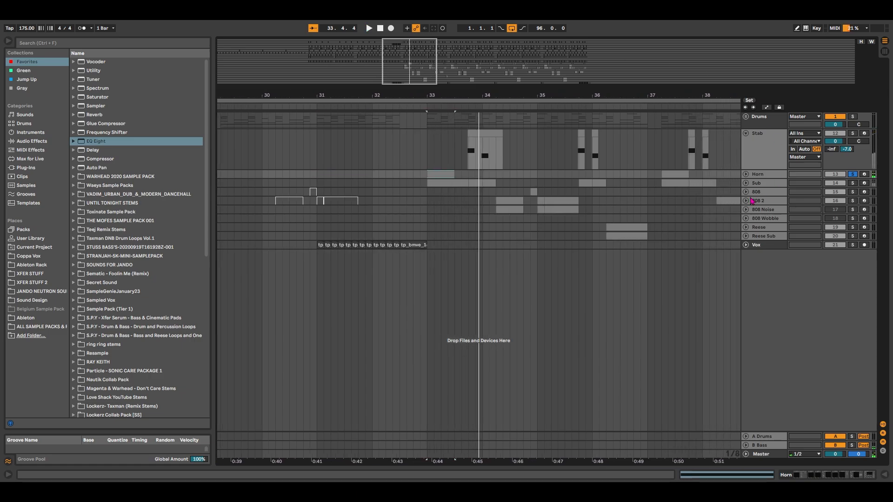
# Unfold the Horn track, show its devices, and open its Serum to examine oscillator A's FM and the Combs filter
pyautogui.click(746, 174)
pyautogui.click(806, 479)
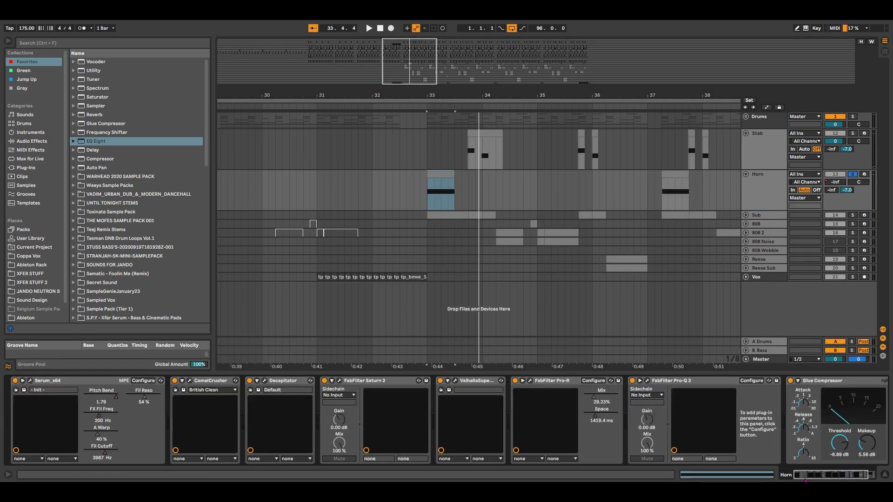
pyautogui.click(30, 381)
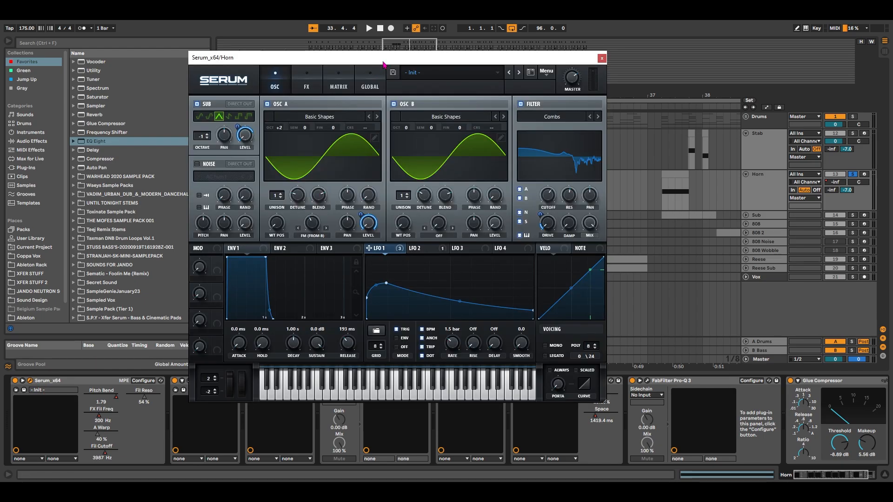
pyautogui.moveTo(384, 59); pyautogui.dragTo(498, 38)
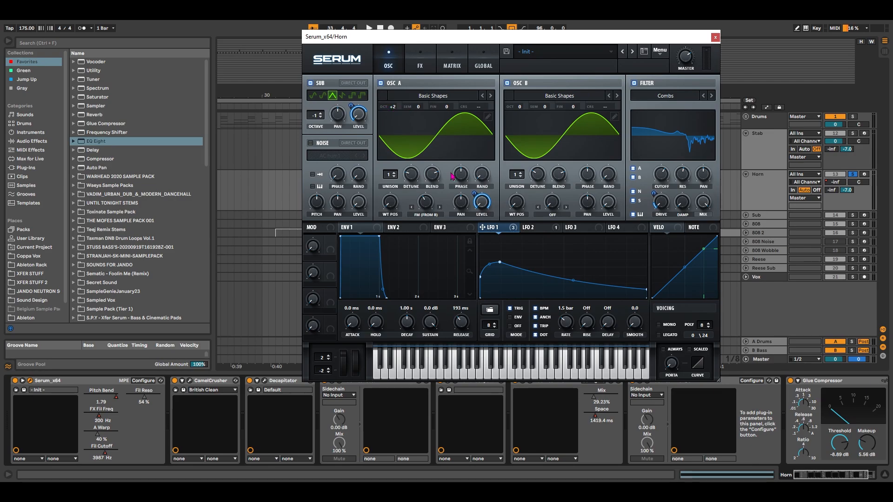
pyautogui.moveTo(428, 206)
pyautogui.moveTo(662, 183)
pyautogui.moveTo(689, 176)
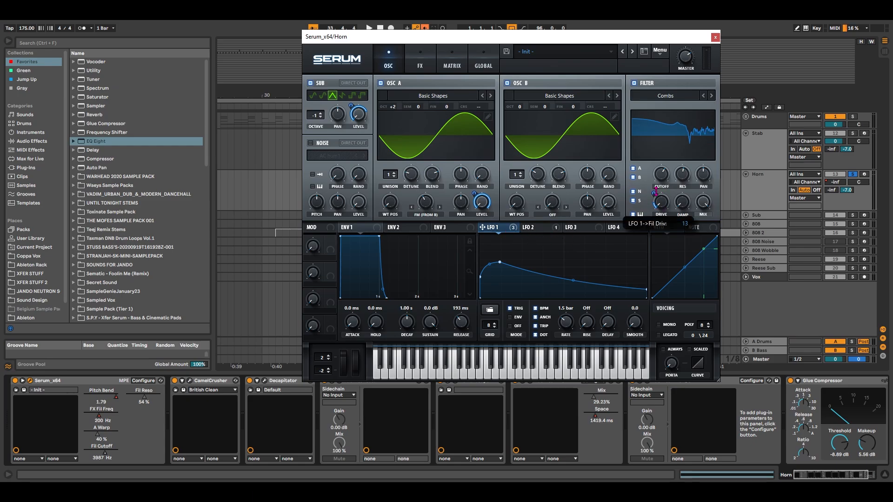
# Show LFO 2 in the Horn's Serum, examine its modulation of oscillator A's level, and return to LFO 1
pyautogui.click(536, 227)
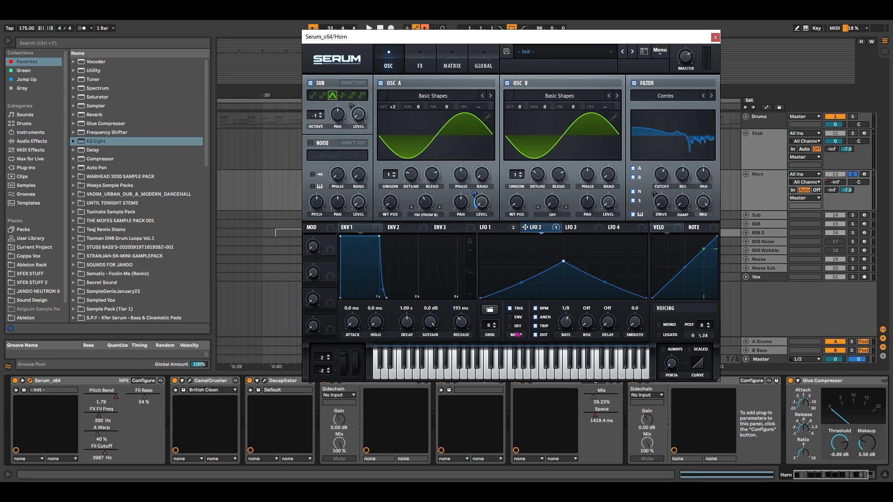
pyautogui.moveTo(472, 200); pyautogui.dragTo(475, 192)
pyautogui.moveTo(474, 193)
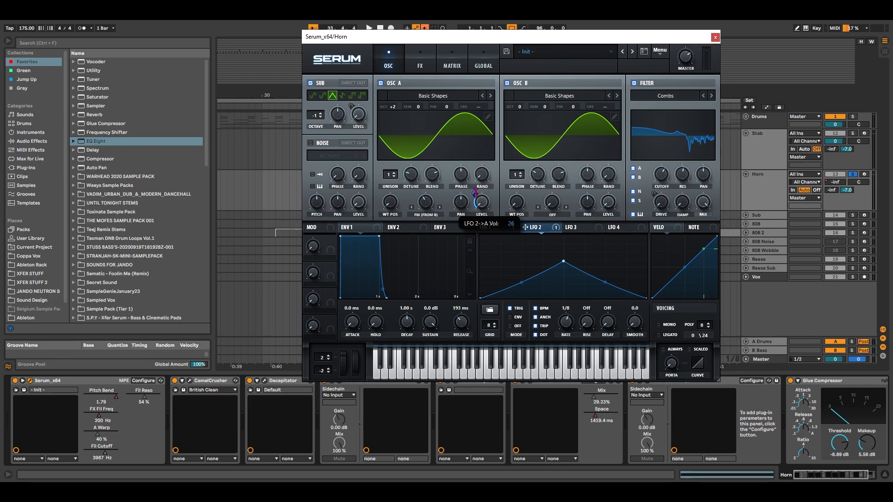
pyautogui.click(513, 229)
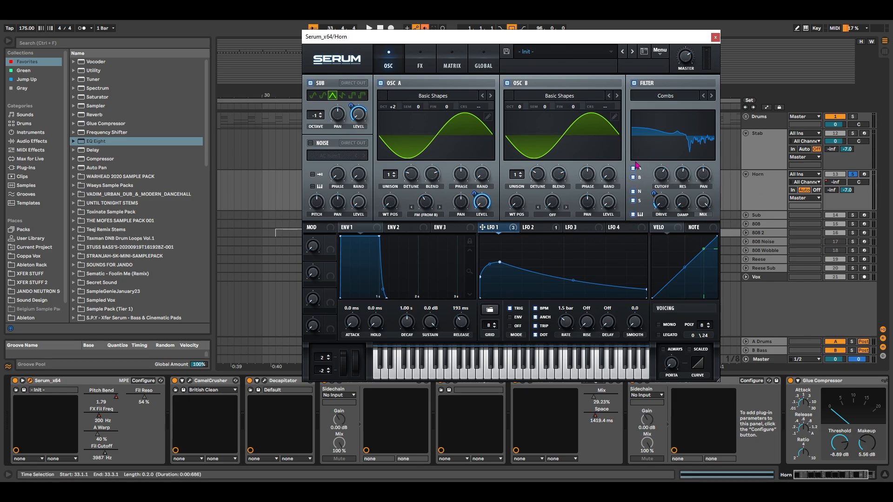
# Show the Horn Serum's effects rack and move the Compressor directly below Distortion, followed by the Filter
pyautogui.click(633, 201)
pyautogui.click(420, 66)
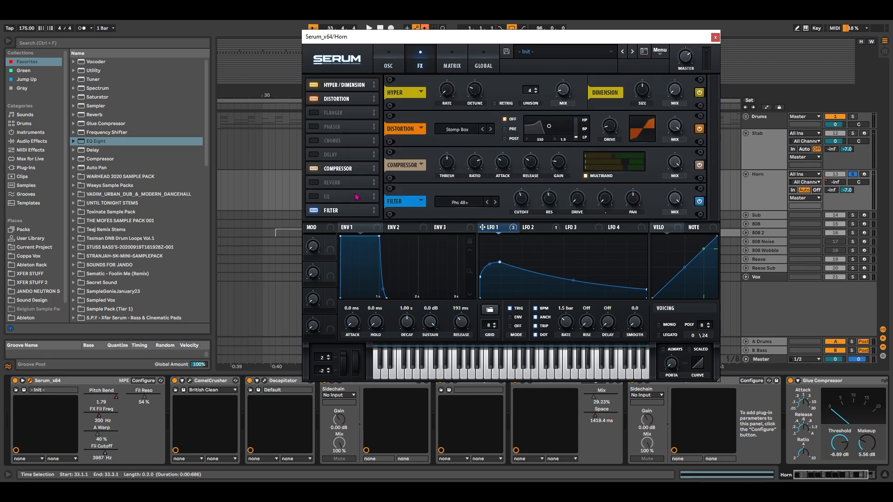
pyautogui.moveTo(350, 169); pyautogui.dragTo(348, 112)
pyautogui.moveTo(345, 211); pyautogui.dragTo(354, 127)
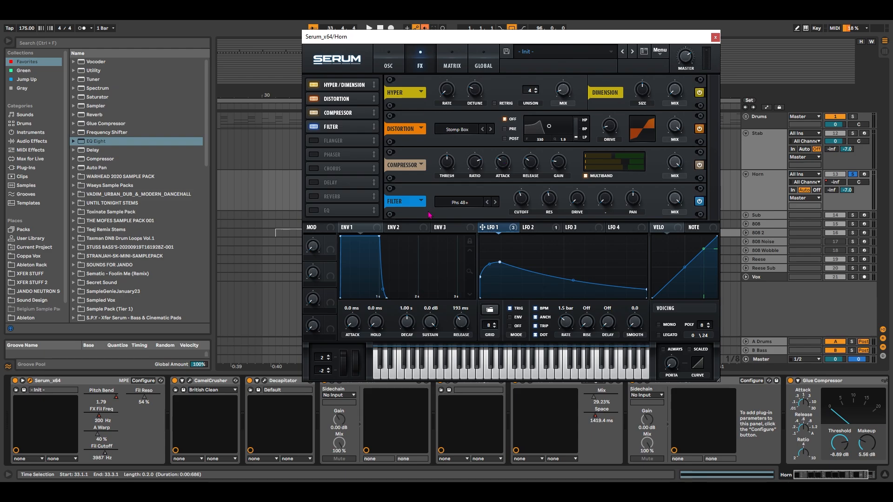
# Examine the Horn Serum's Hyper, Distortion, multiband Compressor and Phs 48+ Filter settings, and return to the oscillator page
pyautogui.moveTo(569, 95)
pyautogui.moveTo(611, 132)
pyautogui.moveTo(605, 160)
pyautogui.moveTo(527, 208)
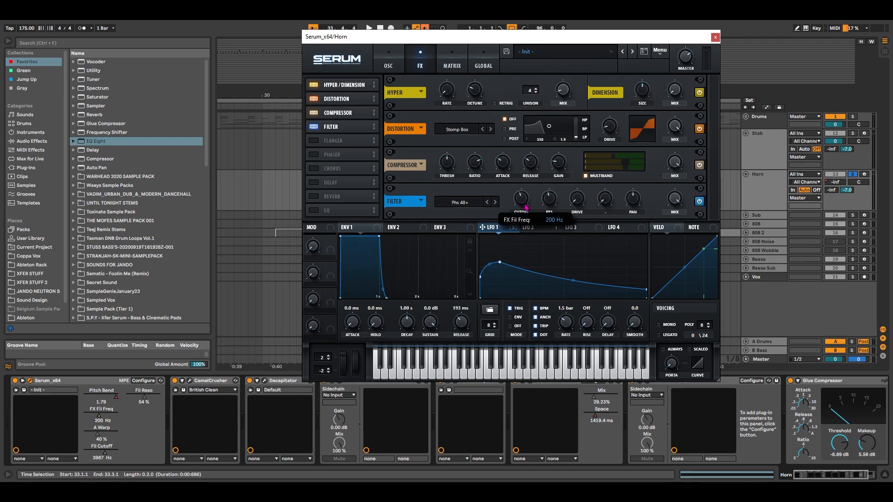
pyautogui.moveTo(554, 201)
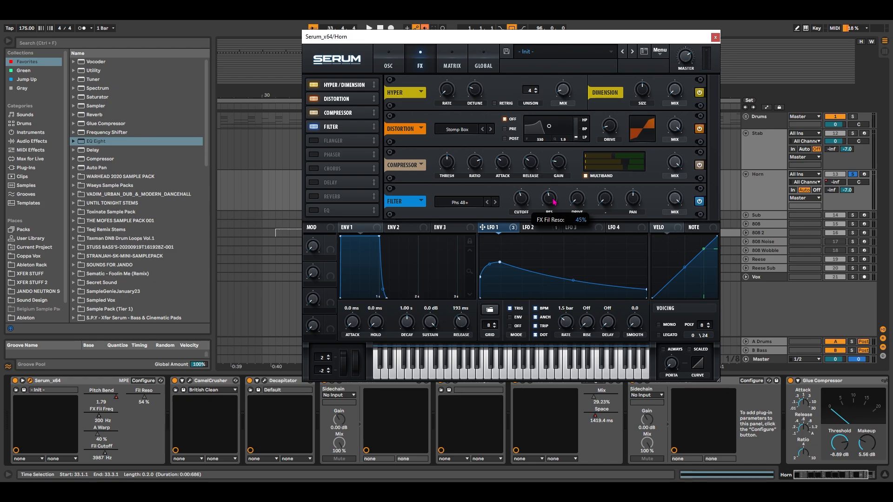
pyautogui.click(391, 65)
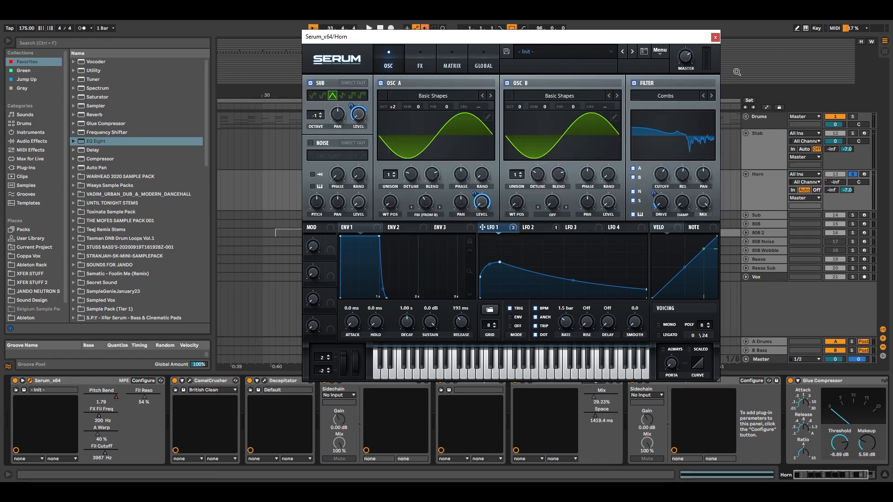
# Close Serum, show track automation, and remove the Horn's Fil Cutoff and FX Fil Freq lanes while keeping Pitch Bend
pyautogui.click(716, 37)
pyautogui.press('a')
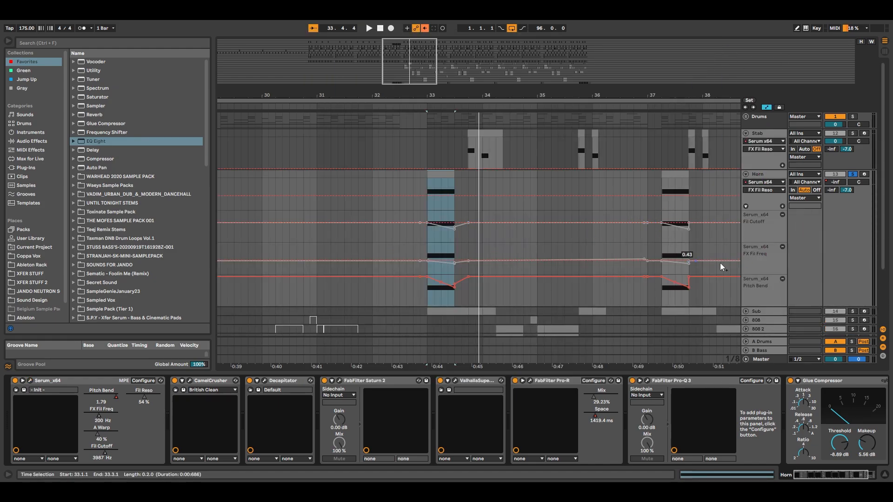
pyautogui.click(763, 228)
pyautogui.click(754, 293)
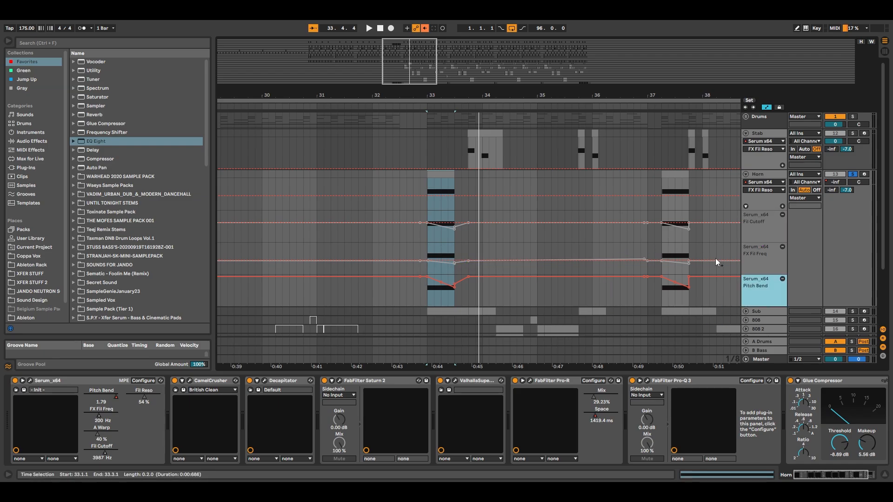
pyautogui.moveTo(389, 47); pyautogui.dragTo(389, 63)
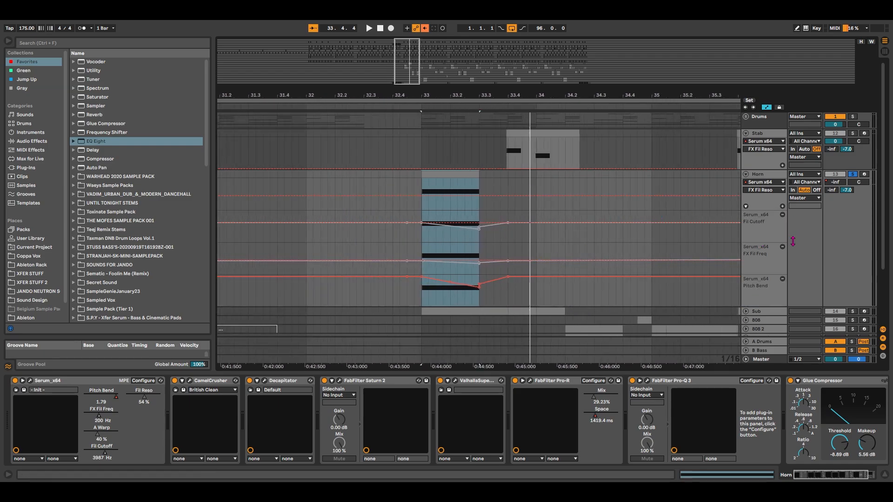
pyautogui.click(783, 214)
pyautogui.click(782, 215)
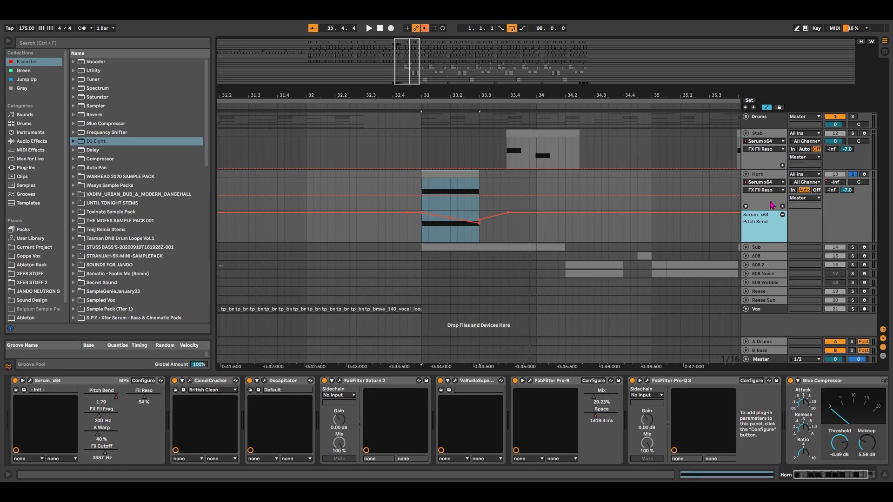
# Select the Horn clip at bar 33, play it with its Serum open to audition the pitch bend, and close Serum
pyautogui.click(770, 191)
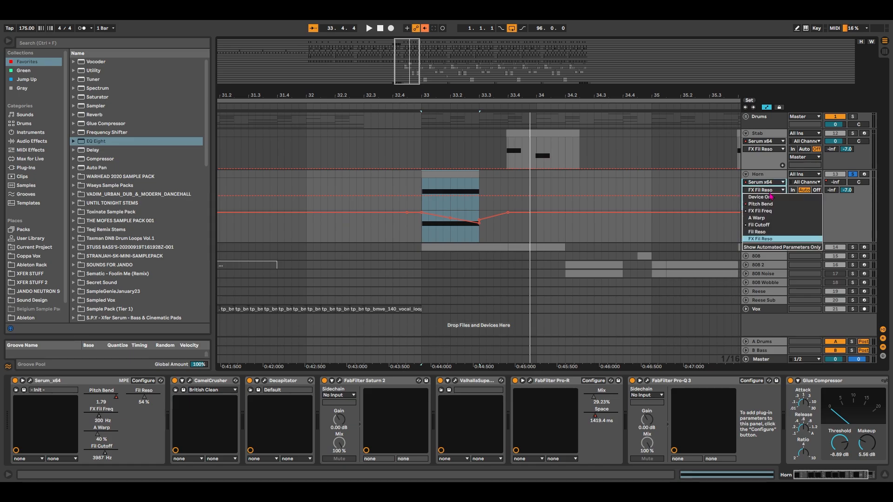
pyautogui.click(778, 205)
pyautogui.click(444, 176)
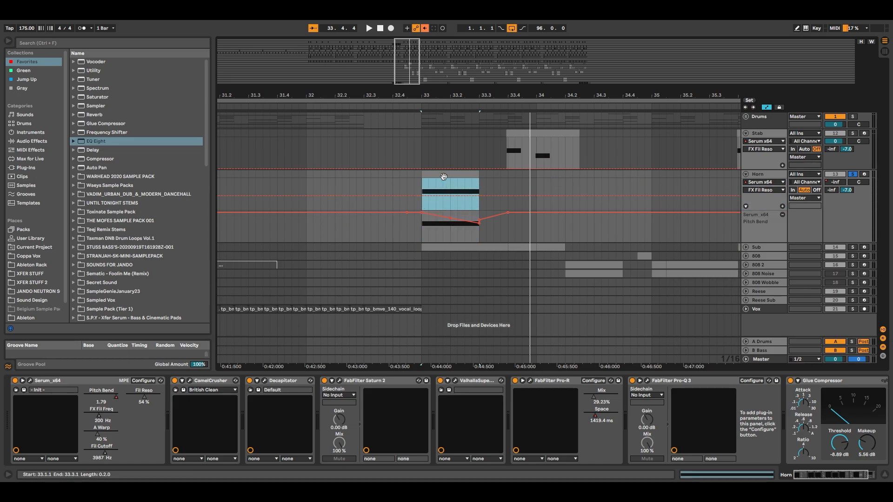
pyautogui.click(30, 381)
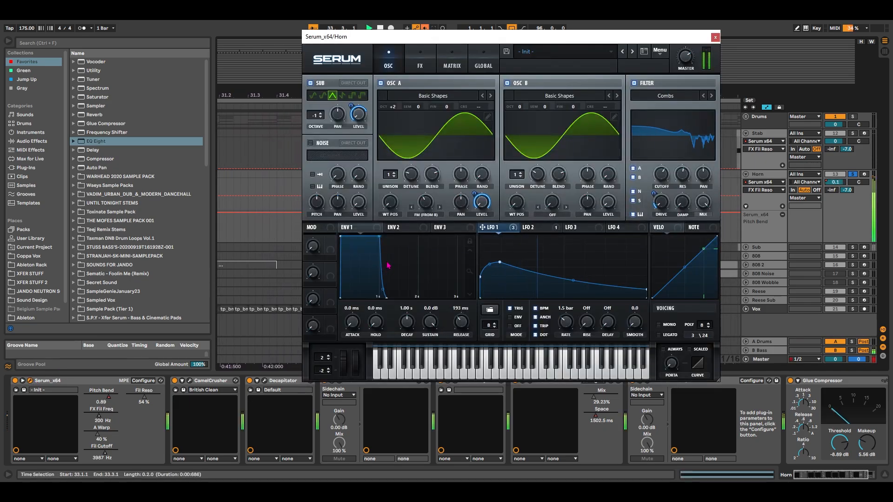
pyautogui.press('space')
pyautogui.press('space')
pyautogui.click(715, 38)
pyautogui.press('space')
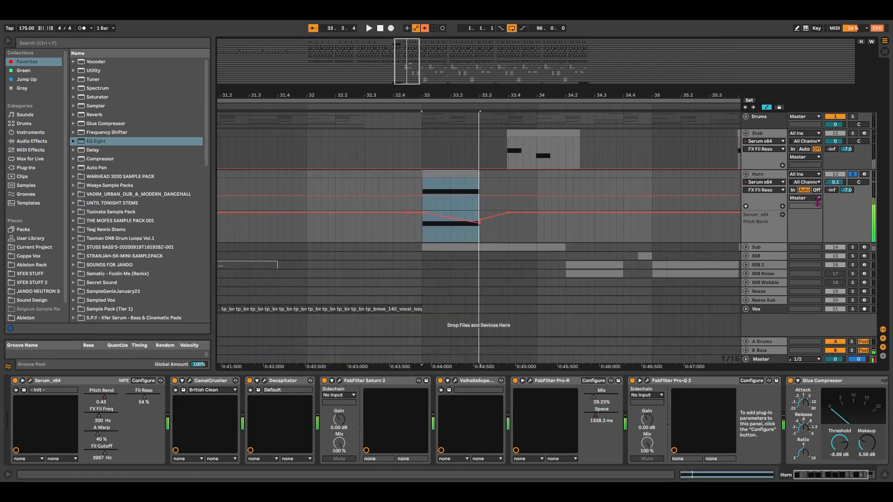
# Show Serum's FX Fil Freq automation on the Horn track and add a separate lane for it above Pitch Bend
pyautogui.click(767, 190)
pyautogui.click(783, 204)
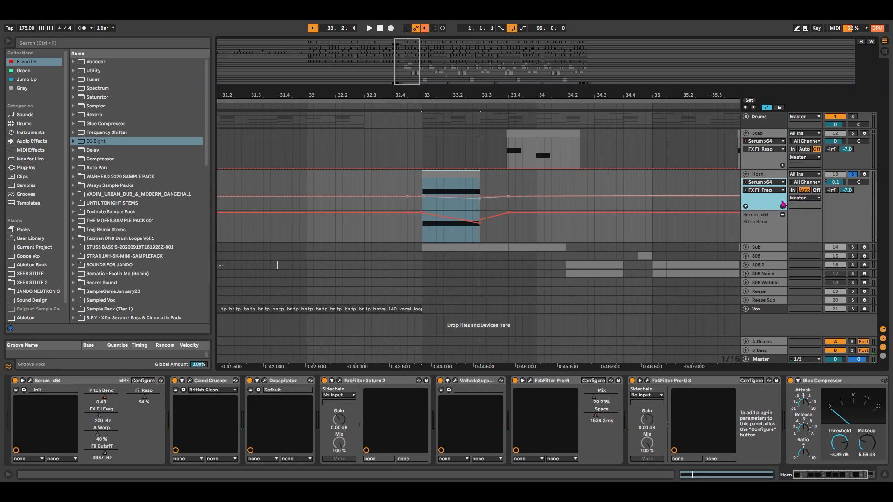
pyautogui.rightClick(765, 204)
pyautogui.click(784, 229)
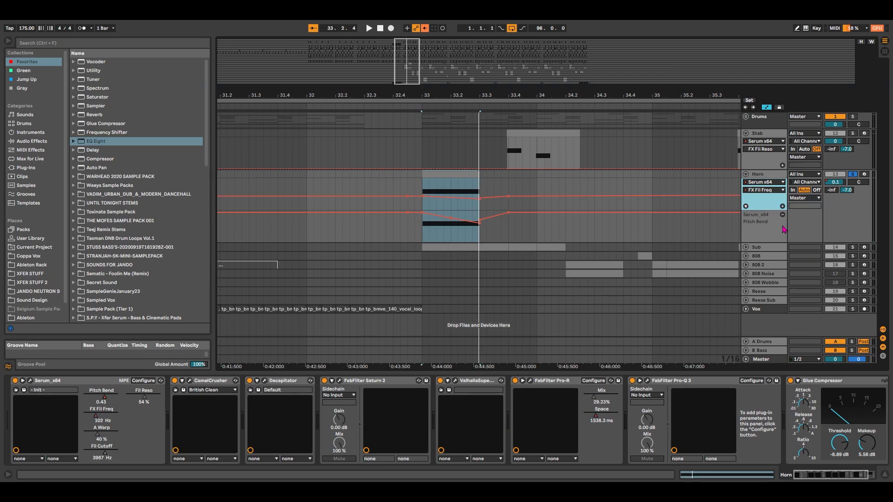
pyautogui.click(783, 207)
# Show Serum's Fil Cutoff automation in the Horn's main lane and play the clip
pyautogui.click(765, 182)
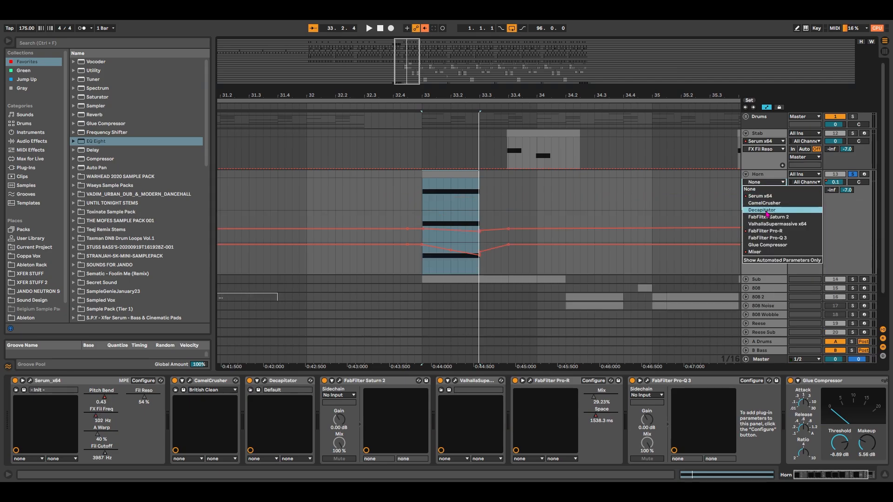
pyautogui.click(763, 196)
pyautogui.click(765, 190)
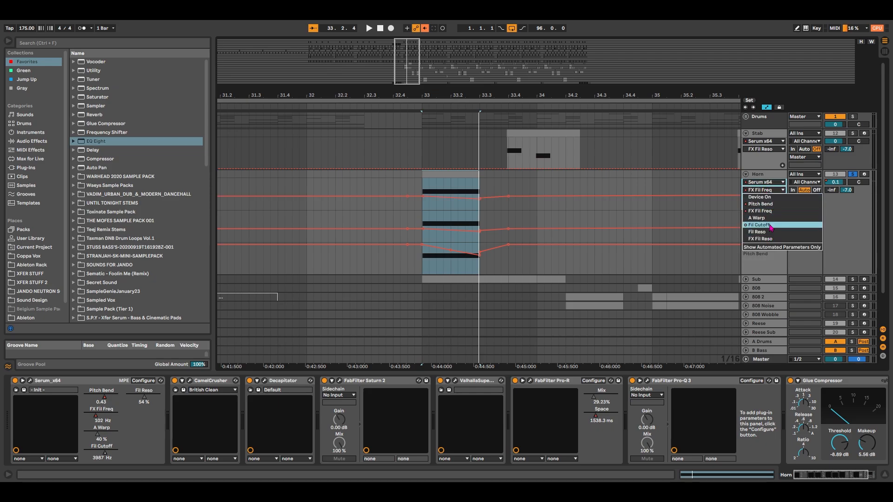
pyautogui.click(771, 226)
pyautogui.press('space')
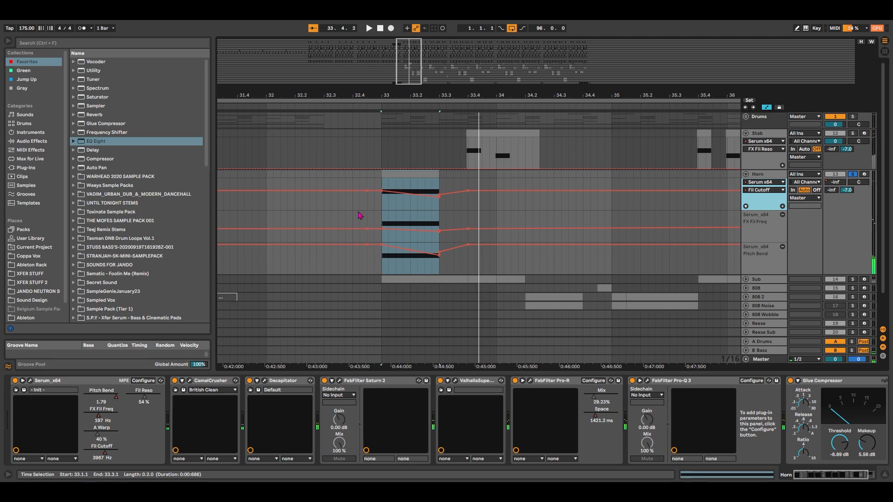
# Reopen the Horn's Serum beside the arrangement and compare its filter cutoff with the Fil Cutoff automation at bar 33
pyautogui.click(30, 380)
pyautogui.moveTo(465, 36); pyautogui.dragTo(610, 49)
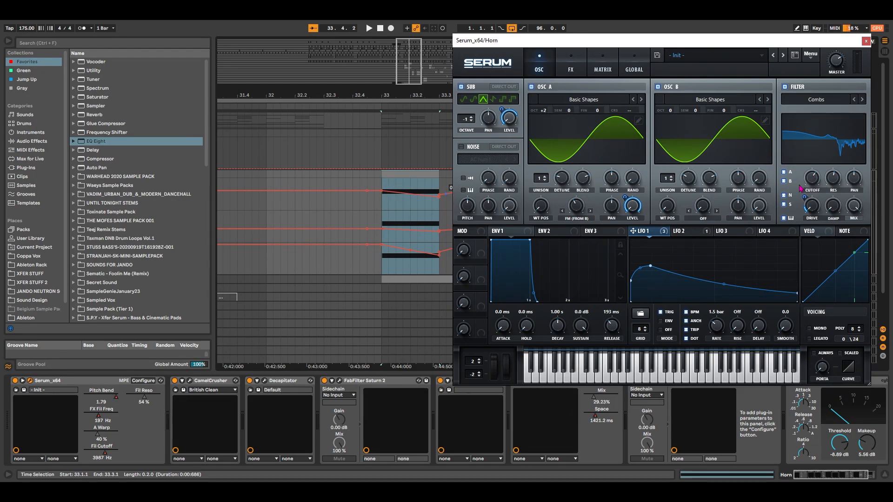
pyautogui.click(815, 183)
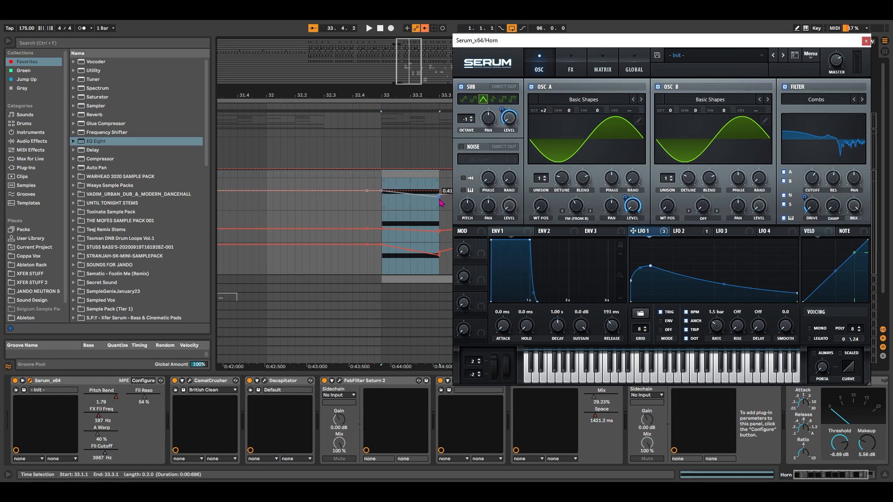
pyautogui.moveTo(707, 40); pyautogui.dragTo(365, 111)
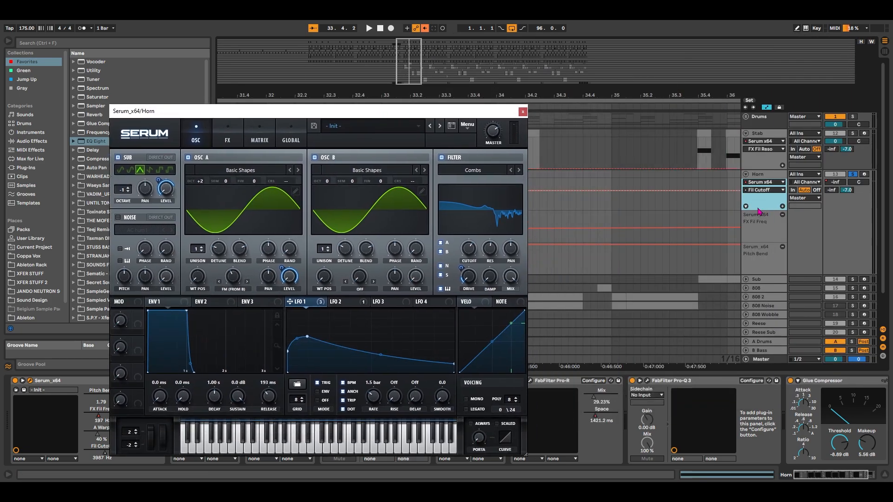
pyautogui.moveTo(441, 113); pyautogui.dragTo(802, 86)
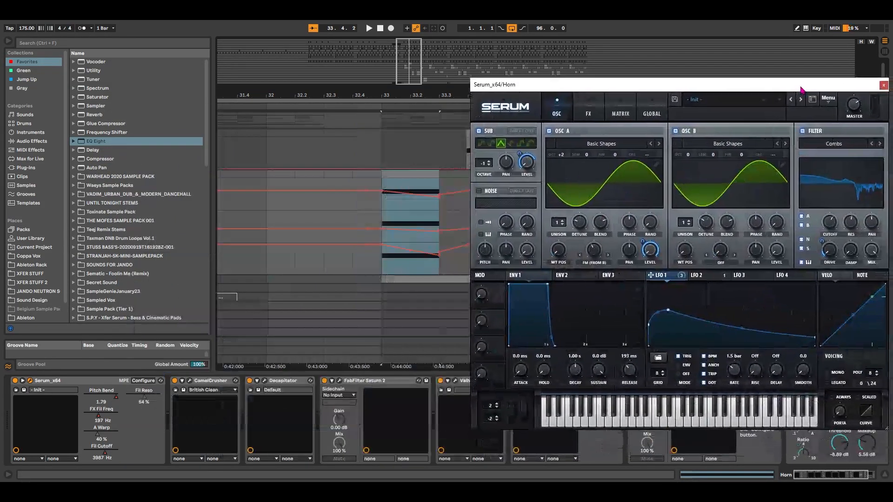
# Replay the Horn from bar 33 to examine the filter sweep, and show Serum's effects to check the FX filter cutoff
pyautogui.press('space')
pyautogui.press('space')
pyautogui.press('space')
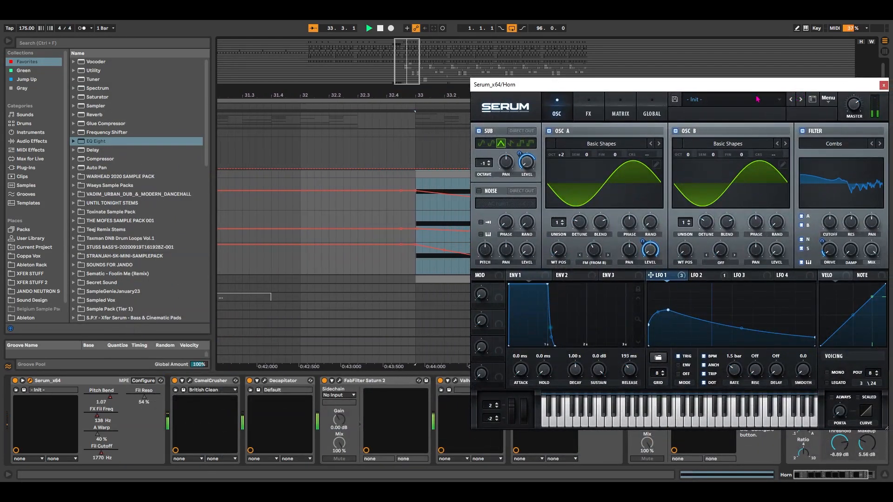
pyautogui.press('space')
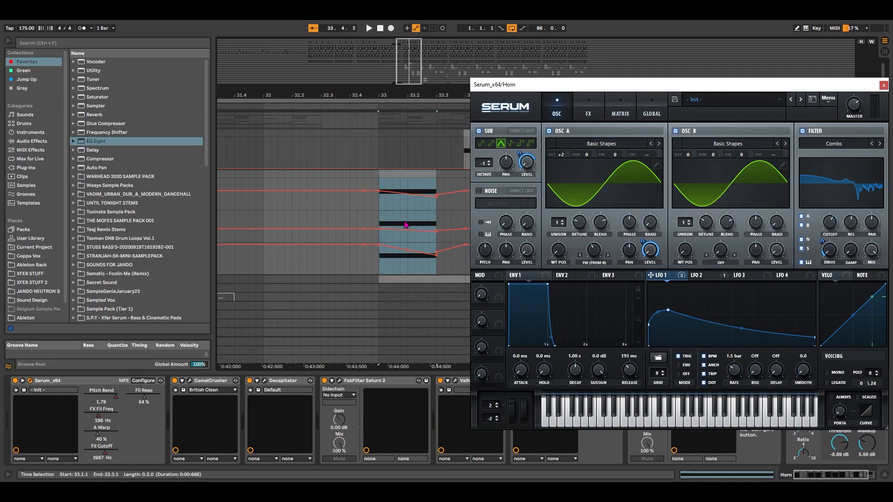
pyautogui.press('space')
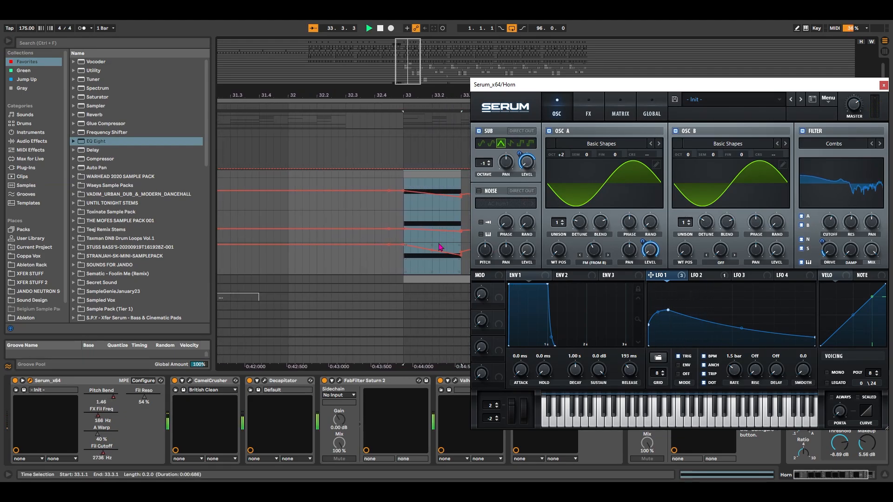
pyautogui.click(588, 109)
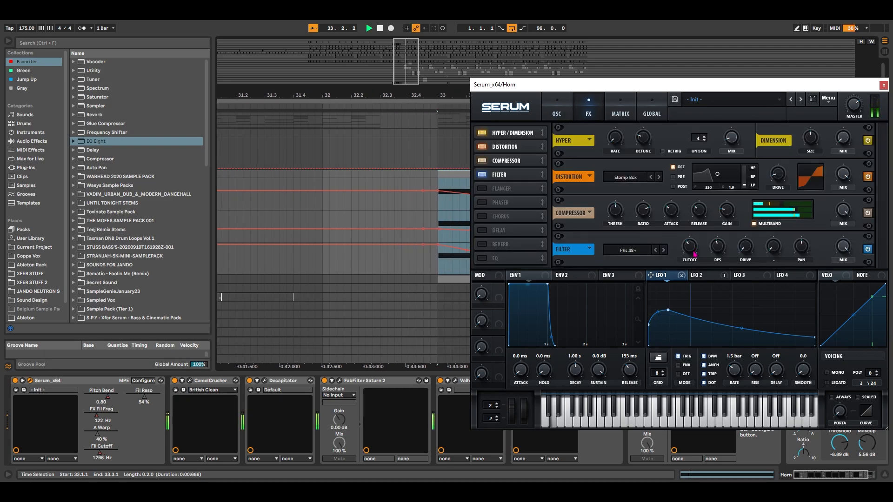
pyautogui.press('space')
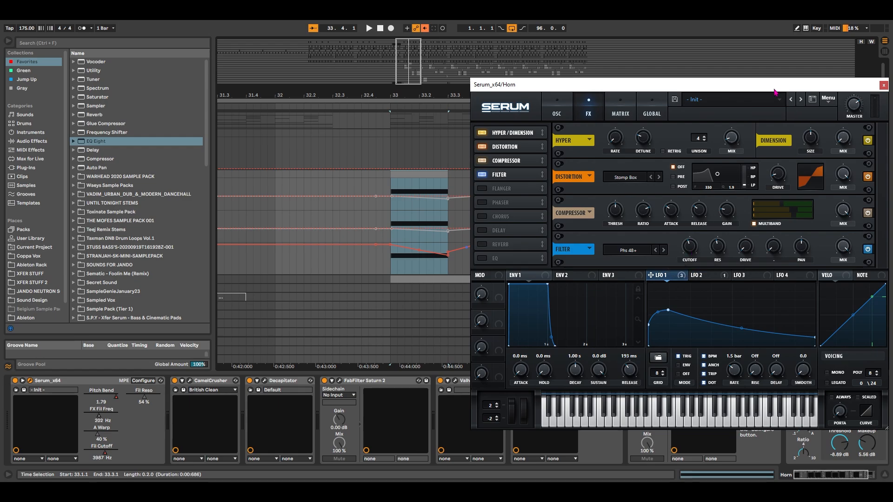
# Move Serum clear of the automation, inspect the FX Fil Freq lane, and replay the Horn clip against its curves
pyautogui.moveTo(775, 85); pyautogui.dragTo(690, 308)
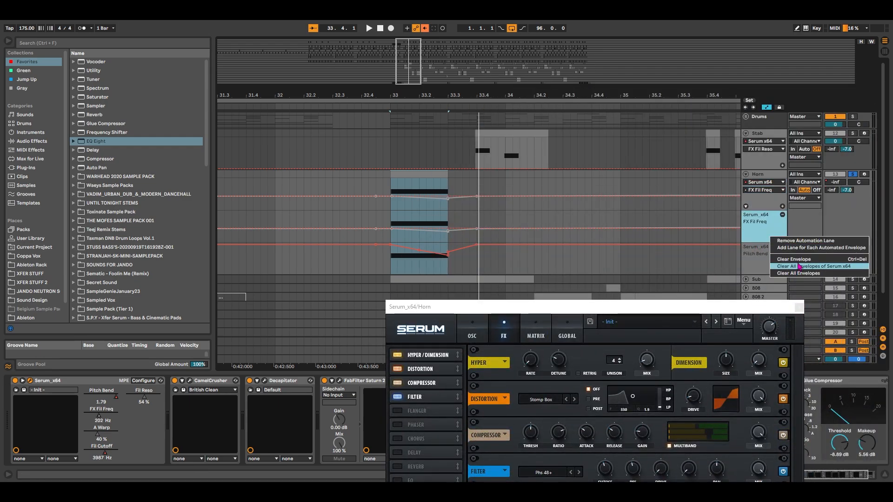
pyautogui.moveTo(568, 308); pyautogui.dragTo(653, 57)
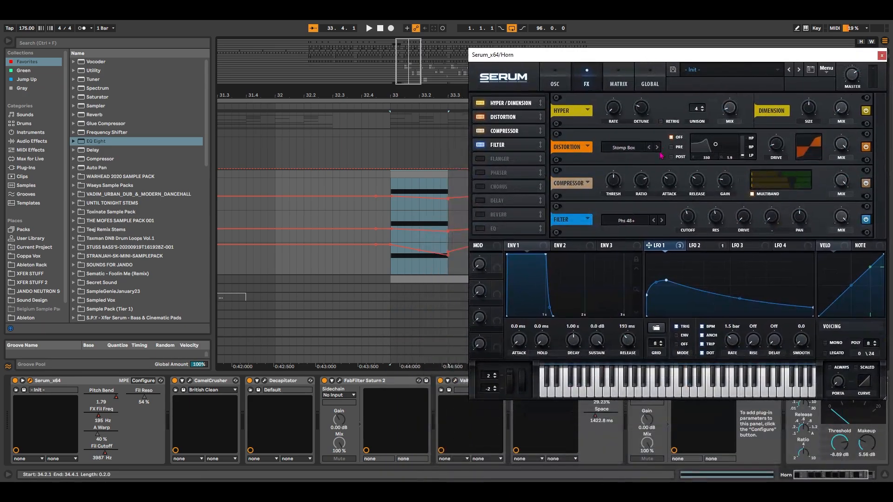
pyautogui.press('space')
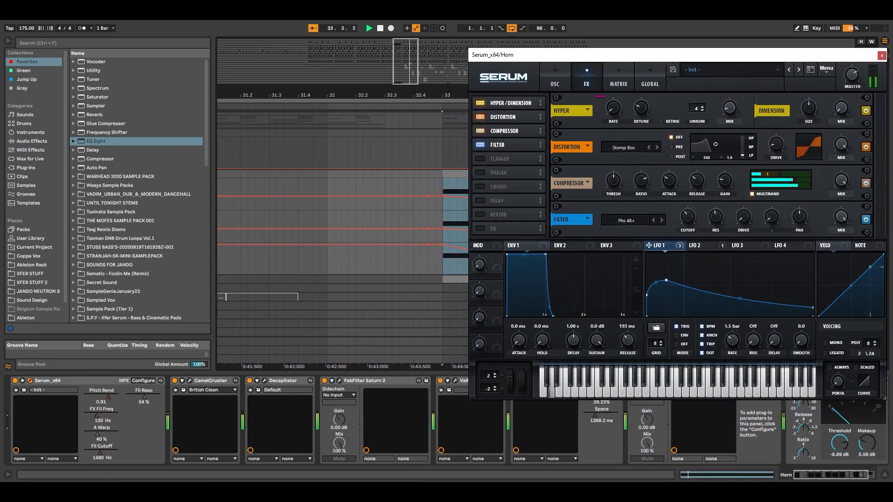
pyautogui.moveTo(588, 56); pyautogui.dragTo(646, 67)
pyautogui.press('space')
pyautogui.press('space')
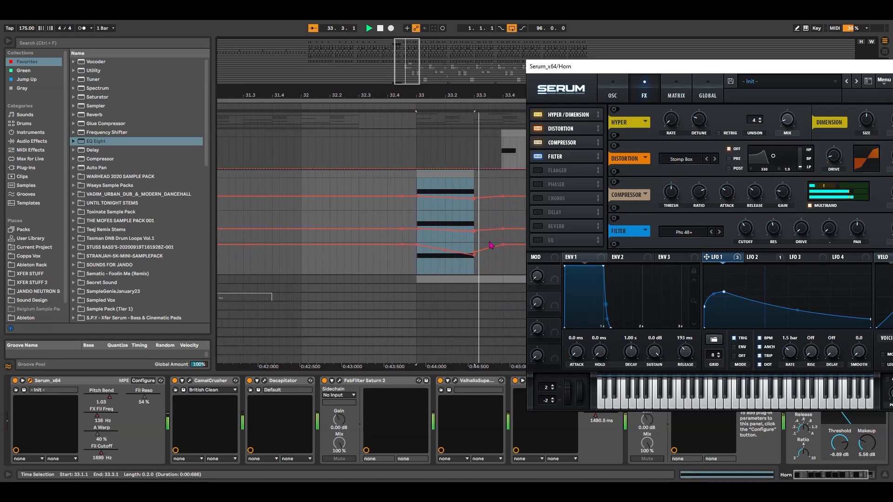
pyautogui.press('space')
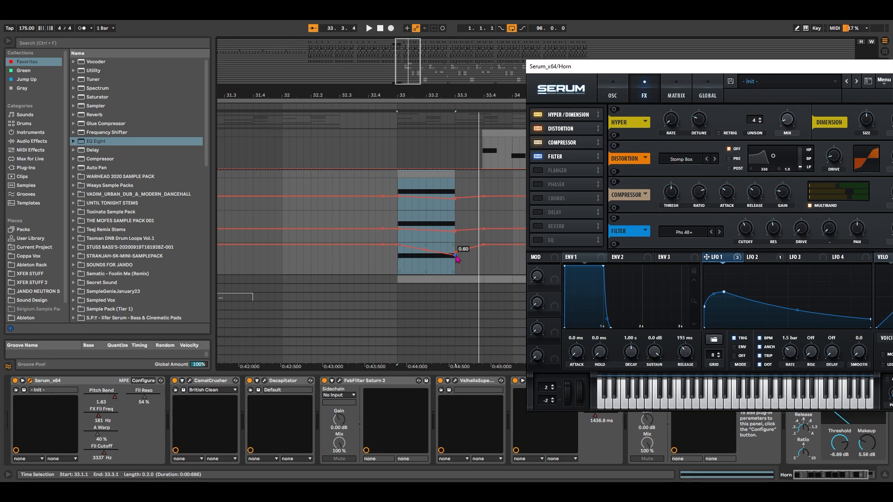
# Close the Horn's Serum and hide the track automation
pyautogui.moveTo(740, 69); pyautogui.dragTo(474, 86)
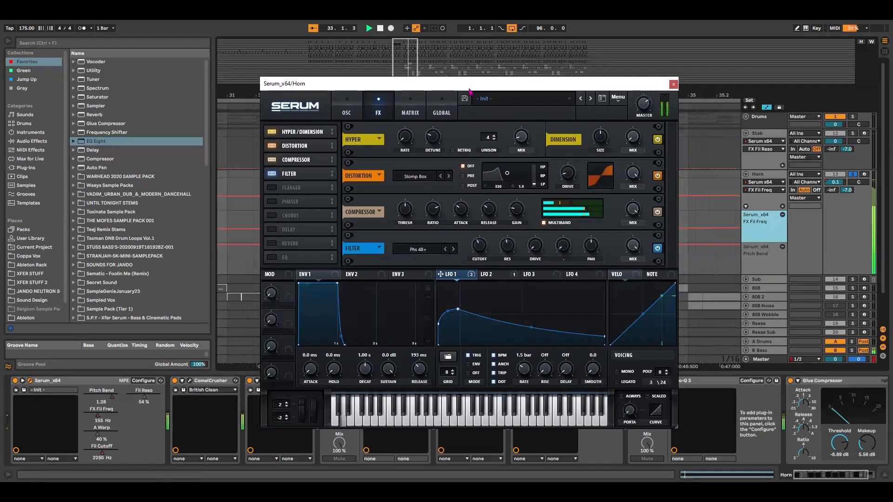
pyautogui.click(674, 84)
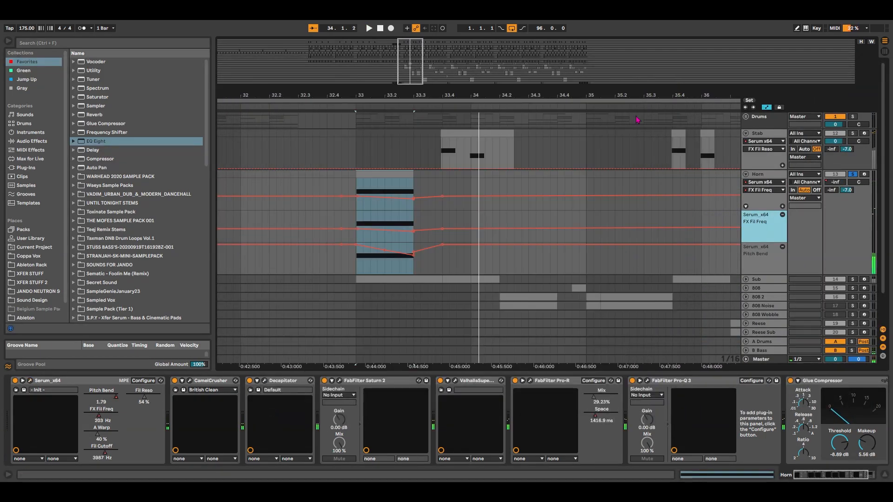
pyautogui.press('a')
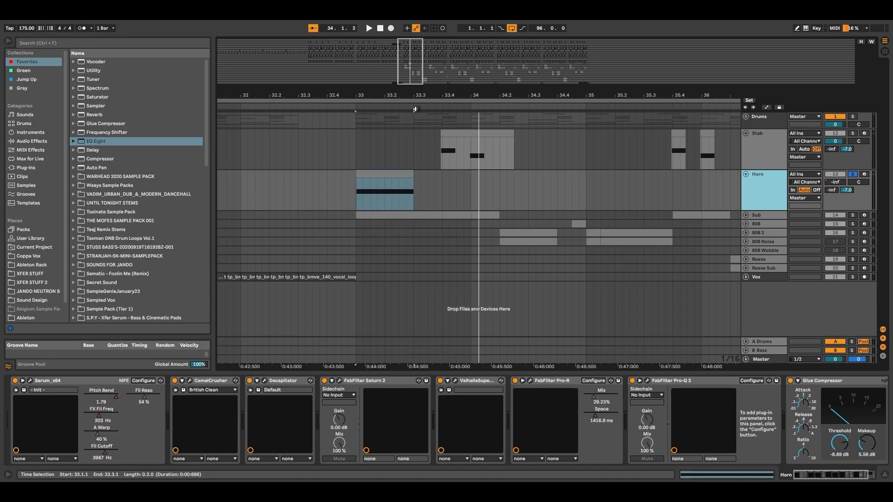
# Fold the Horn and Stab tracks and unfold the Sub track in the arrangement
pyautogui.moveTo(414, 95); pyautogui.dragTo(374, 106)
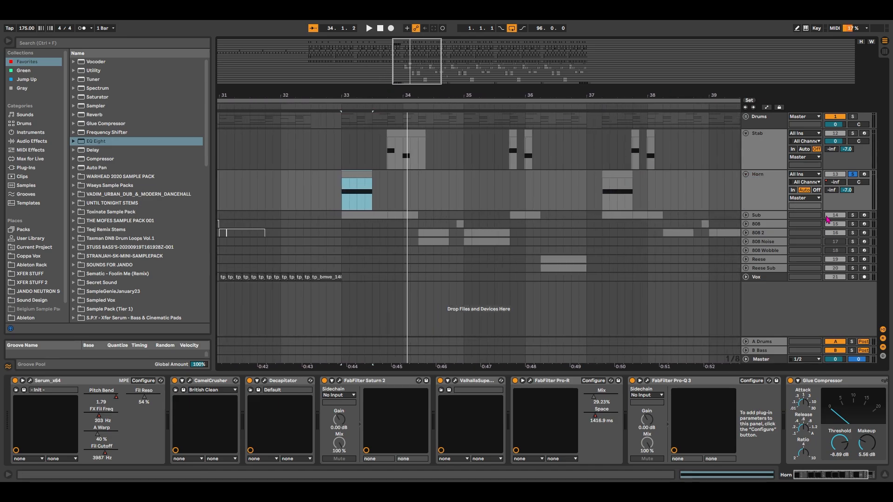
pyautogui.click(746, 175)
pyautogui.click(747, 159)
pyautogui.click(747, 183)
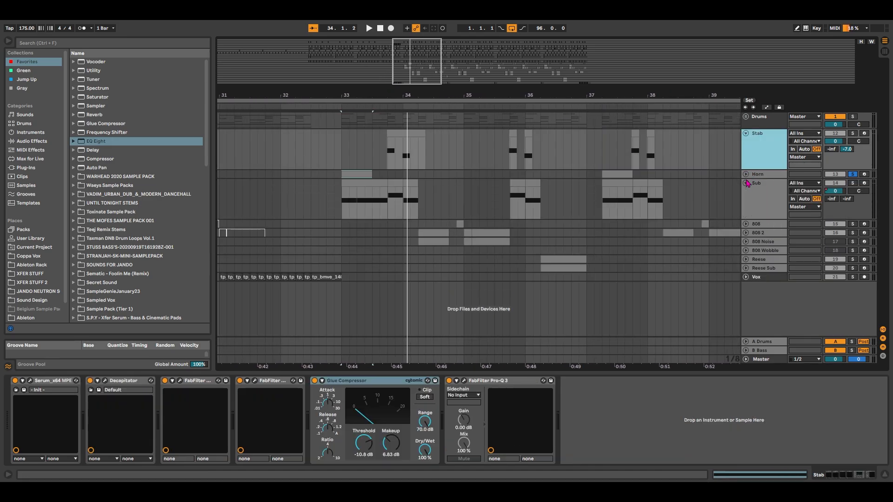
pyautogui.click(746, 134)
# Solo the Sub track and play its clip from bar 33
pyautogui.click(351, 152)
pyautogui.press('s')
pyautogui.press('space')
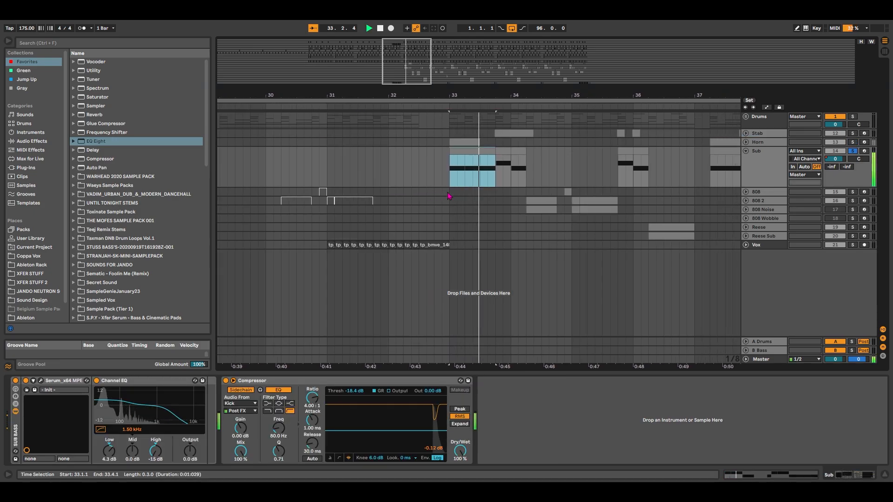
# Fold the Sub track and unfold the 808 and 808 2 tracks, showing their clips from bar 34 onward
pyautogui.click(746, 151)
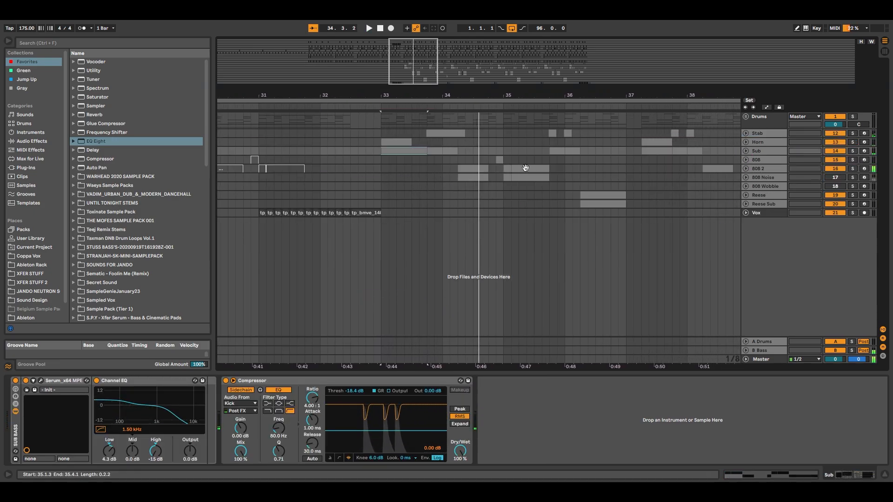
pyautogui.click(746, 169)
pyautogui.click(746, 159)
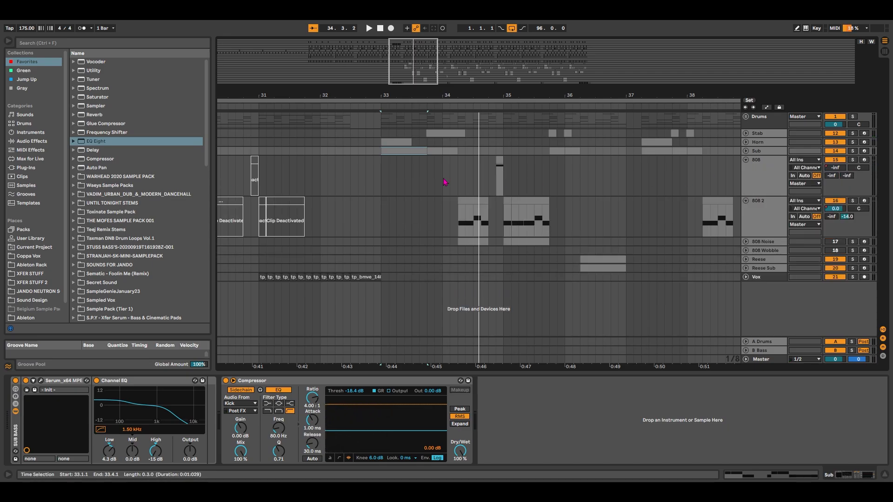
pyautogui.moveTo(423, 95); pyautogui.dragTo(310, 86)
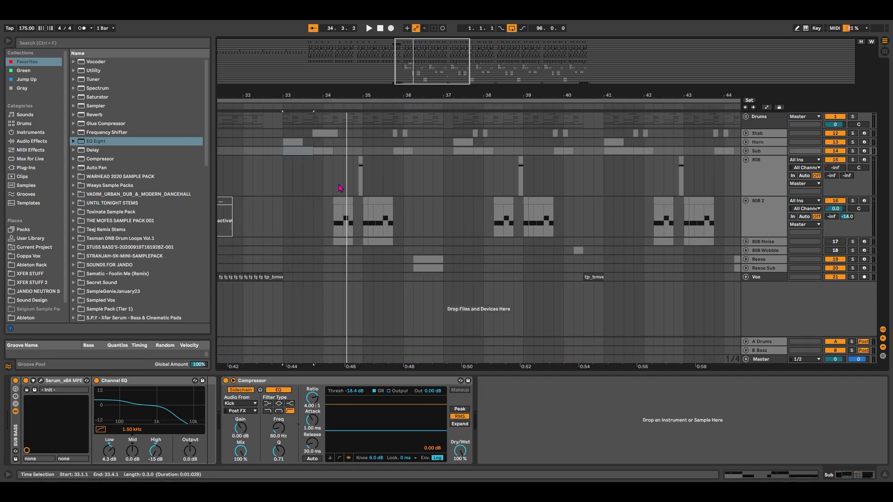
# Audition the soloed 808 clip at 34.4.3 with its SubLab patch open for inspection, and close the plug-in
pyautogui.click(360, 163)
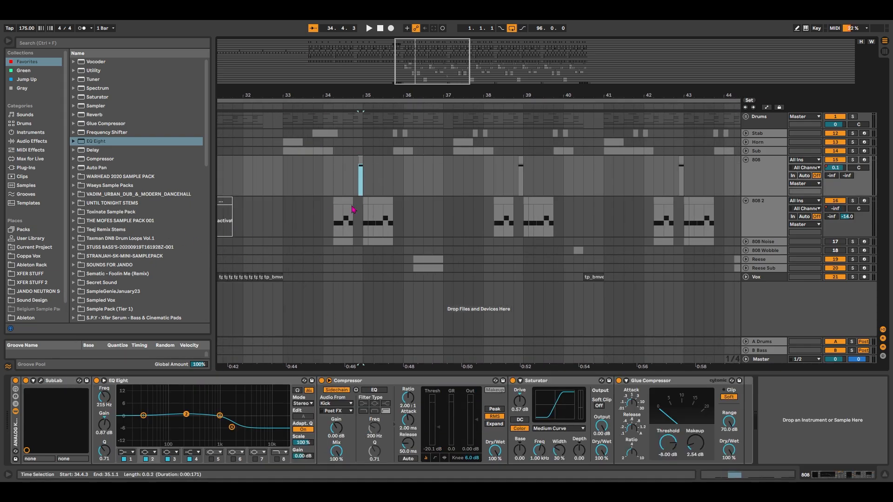
pyautogui.click(41, 381)
pyautogui.press('space')
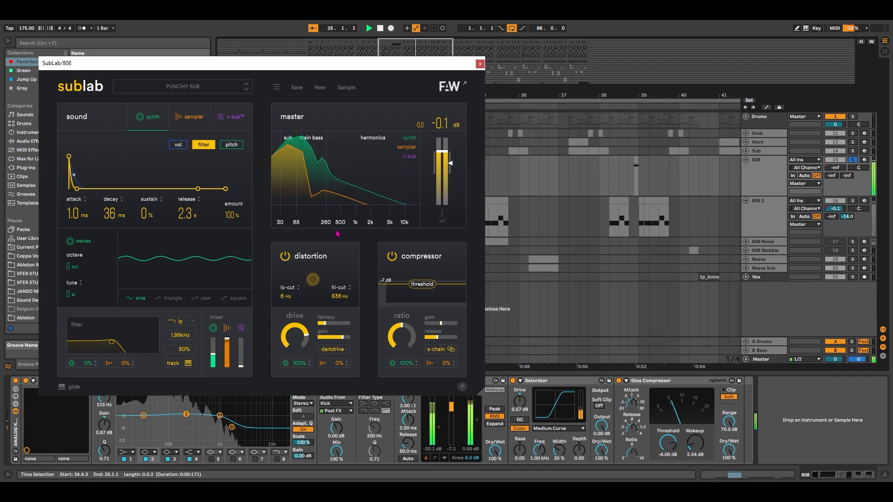
pyautogui.press('space')
pyautogui.press('space')
pyautogui.press('space')
pyautogui.moveTo(321, 68); pyautogui.dragTo(387, 129)
pyautogui.click(546, 125)
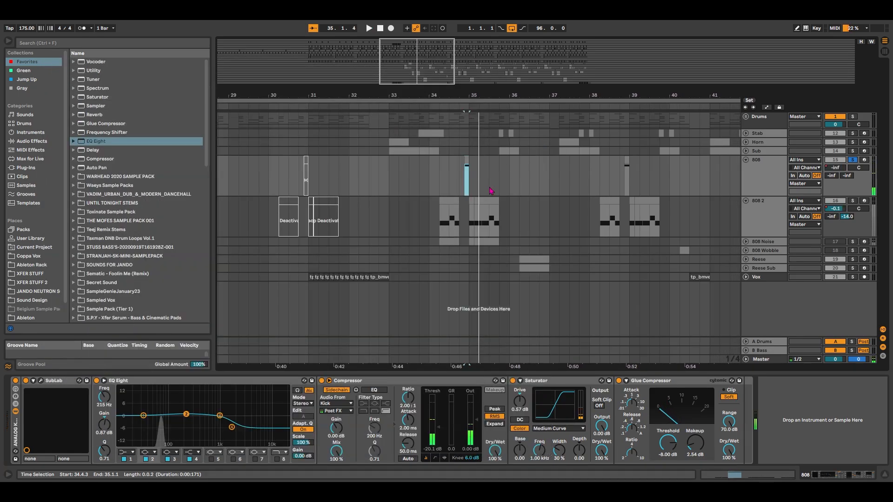
# Solo and play the 808 2 clip at 34.2.1, inspect the track's SubLab patch, and close the plug-in
pyautogui.click(451, 201)
pyautogui.press('s')
pyautogui.press('space')
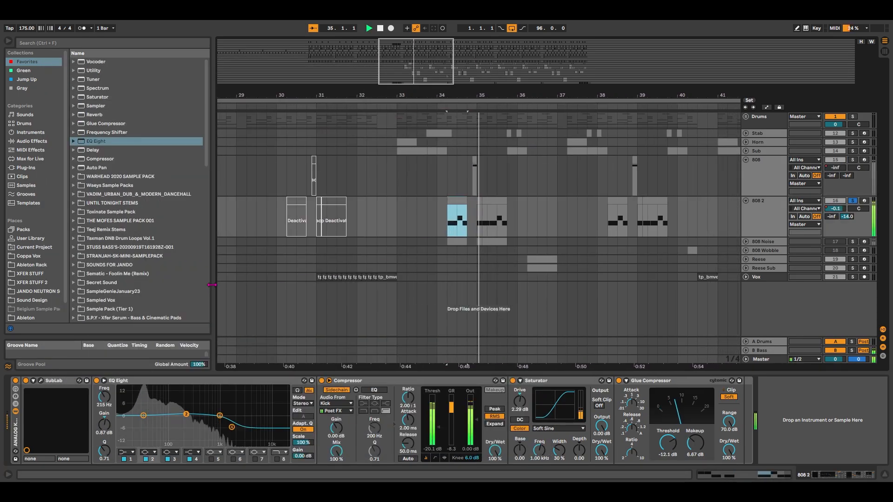
pyautogui.press('space')
pyautogui.moveTo(411, 57); pyautogui.dragTo(426, 82)
pyautogui.click(41, 381)
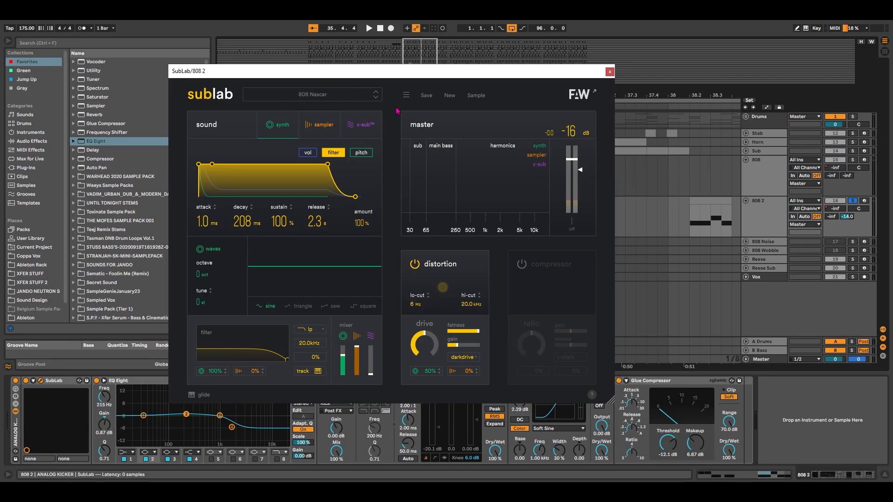
pyautogui.click(609, 71)
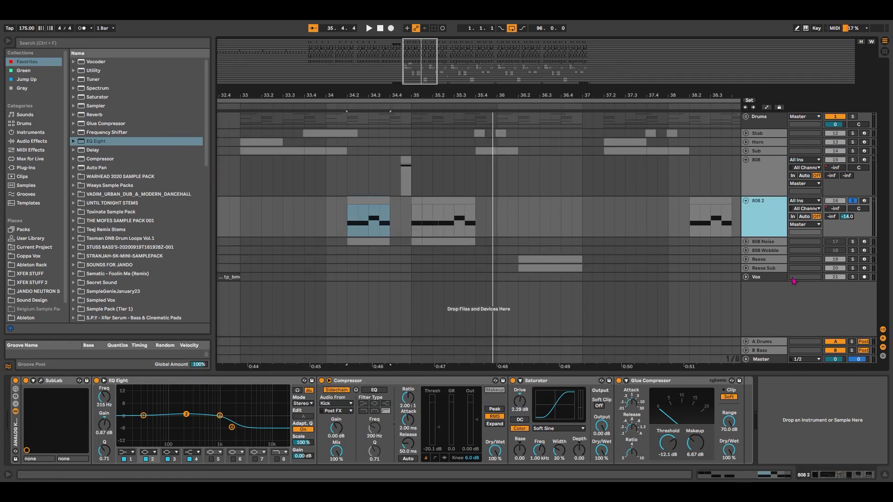
# Duplicate the 808 2 track and audition the soloed copy from 34.2.1 with its SubLab open
pyautogui.hotkey('ctrl', 'd')
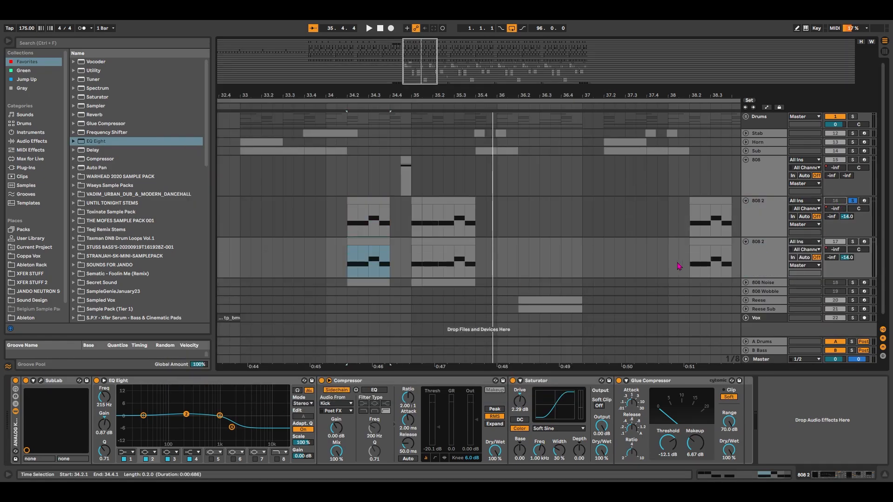
pyautogui.click(357, 246)
pyautogui.press('s')
pyautogui.press('space')
pyautogui.click(40, 381)
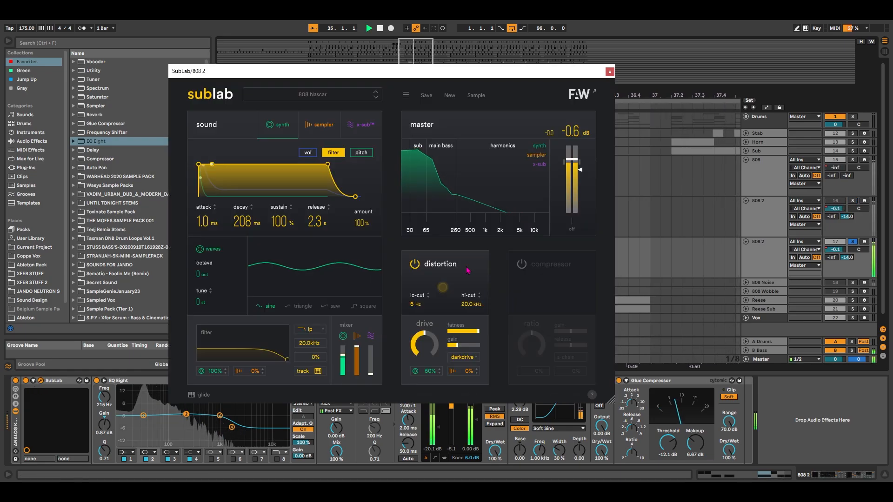
pyautogui.press('space')
# Try the SubLab presets 11th Dimension, 808 Oxy and 808 Signature 1 on the duplicated 808 2 track during playback
pyautogui.click(353, 95)
pyautogui.click(326, 171)
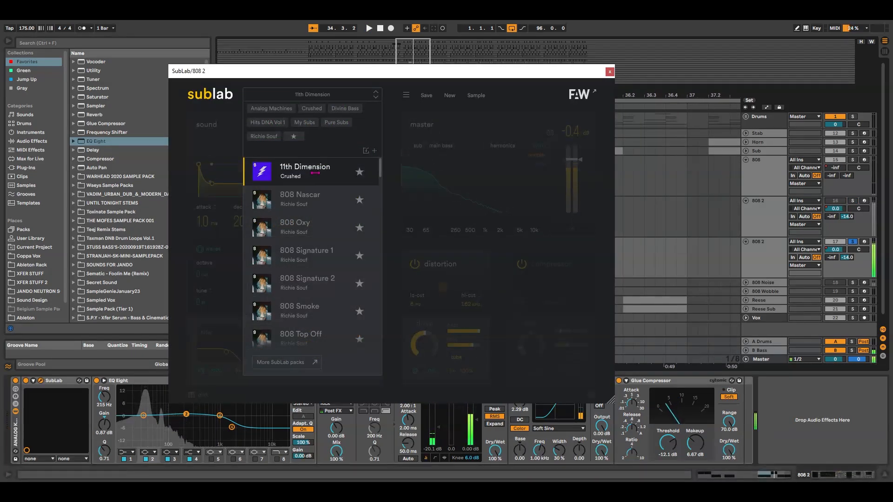
pyautogui.press('space')
pyautogui.click(311, 228)
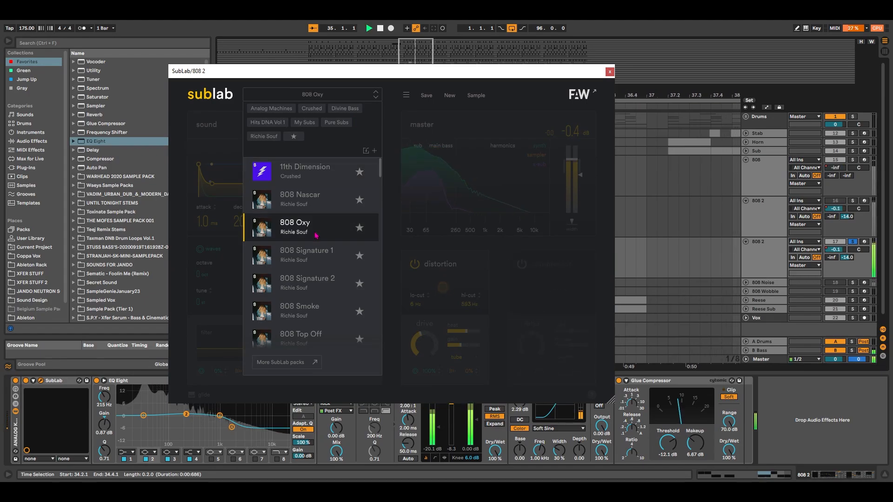
pyautogui.click(319, 263)
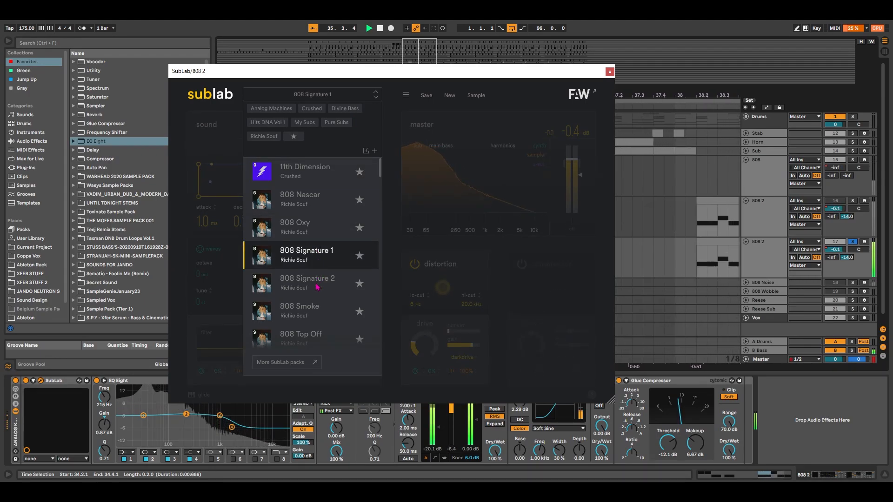
pyautogui.press('space')
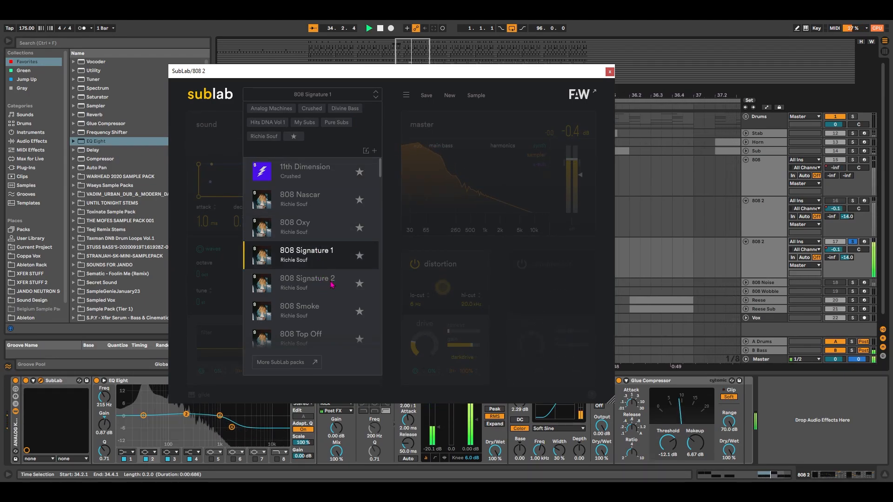
# Unsolo the duplicated 808 2 track, close its SubLab, and play both 808 2 layers in the full mix from 34.1.3
pyautogui.press('space')
pyautogui.click(853, 242)
pyautogui.click(610, 72)
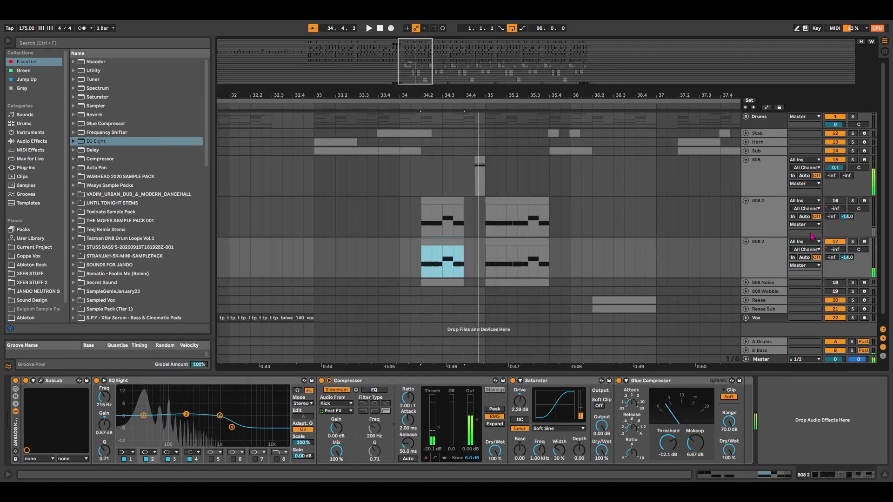
pyautogui.click(412, 224)
pyautogui.press('space')
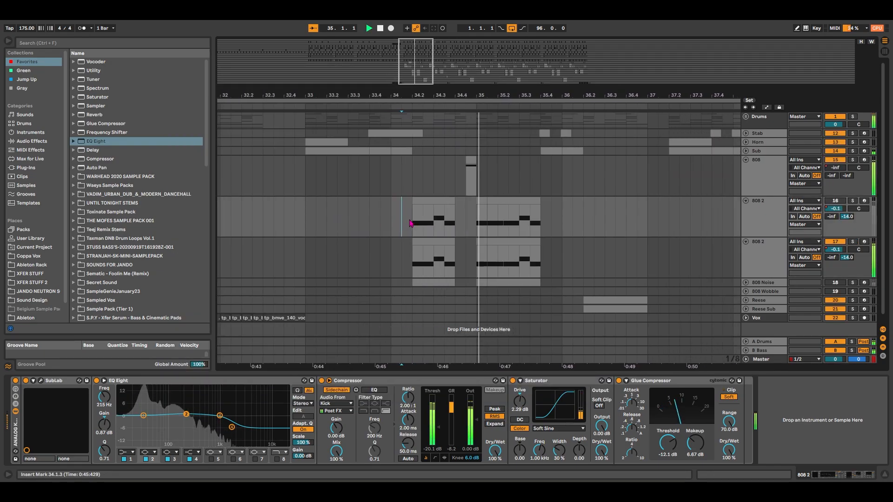
pyautogui.press('space')
# Delete the duplicated 808 2 track
pyautogui.click(364, 259)
pyautogui.press('s')
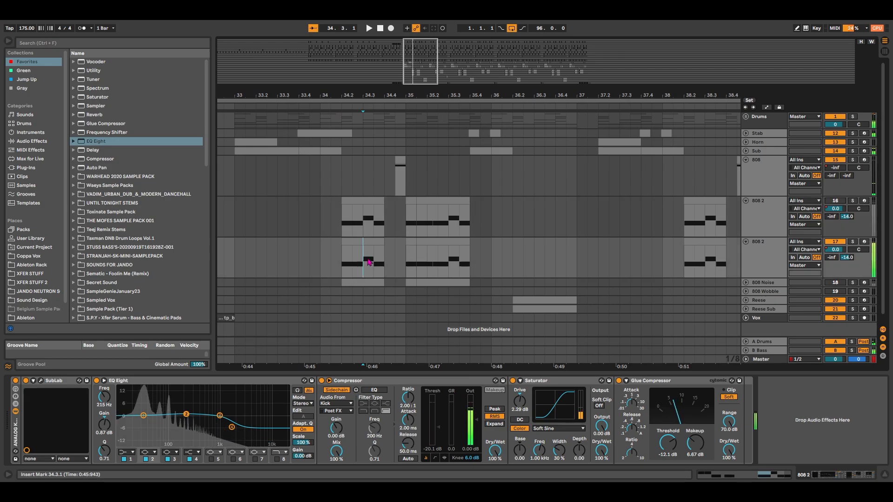
pyautogui.click(771, 247)
pyautogui.press('s')
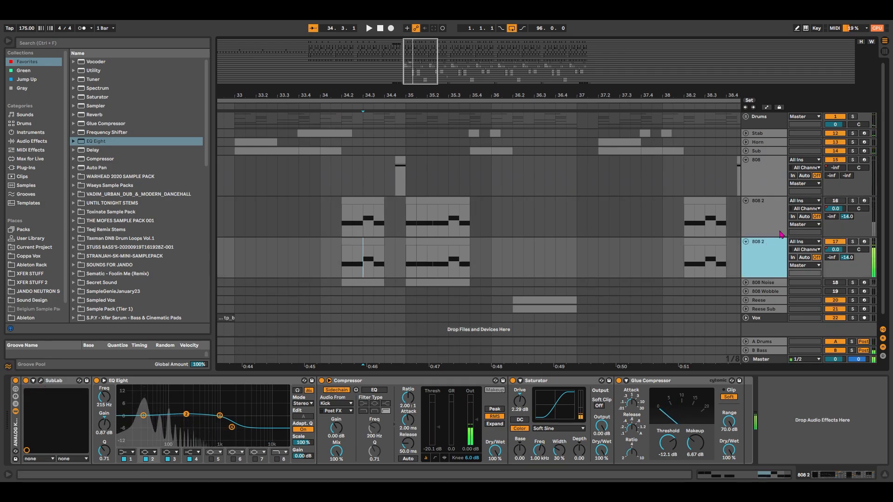
pyautogui.press('Delete')
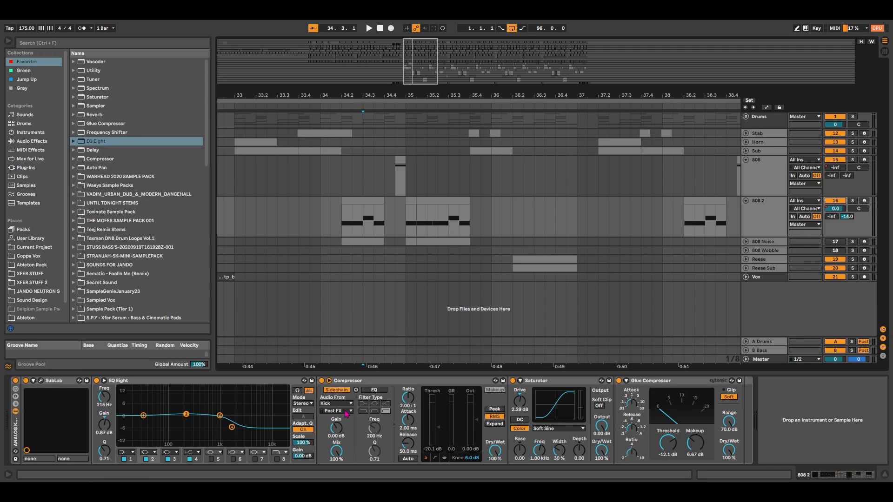
# Examine the Compressor, Saturator and Glue Compressor in the 808 2 track's device chain
pyautogui.click(432, 405)
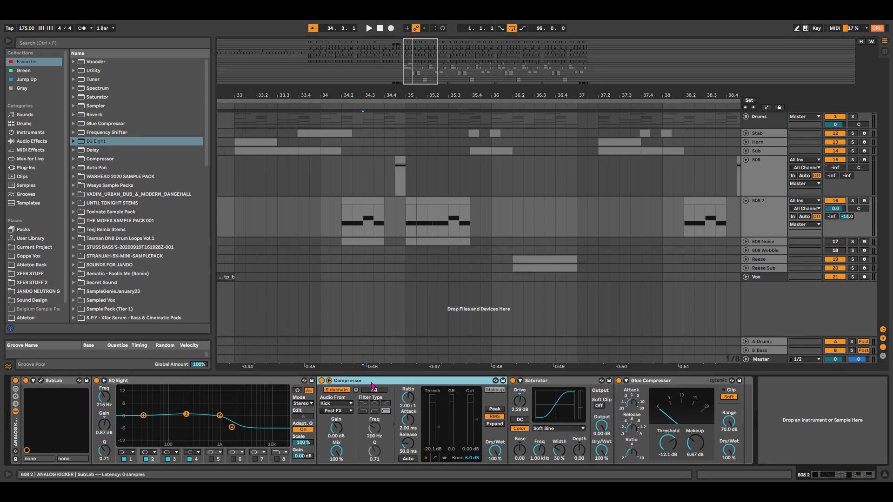
pyautogui.click(554, 384)
pyautogui.click(650, 396)
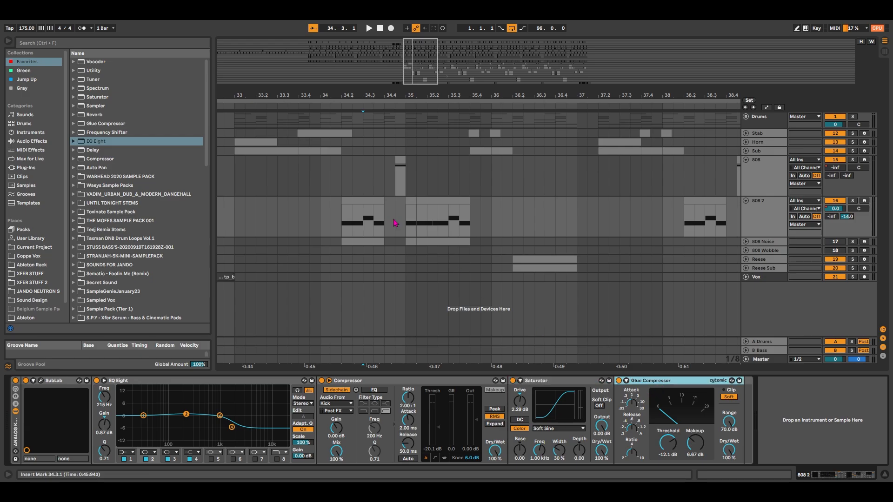
# Fold the 808 and 808 2 tracks, and unfold and select the 808 Noise track
pyautogui.moveTo(413, 65); pyautogui.dragTo(408, 48)
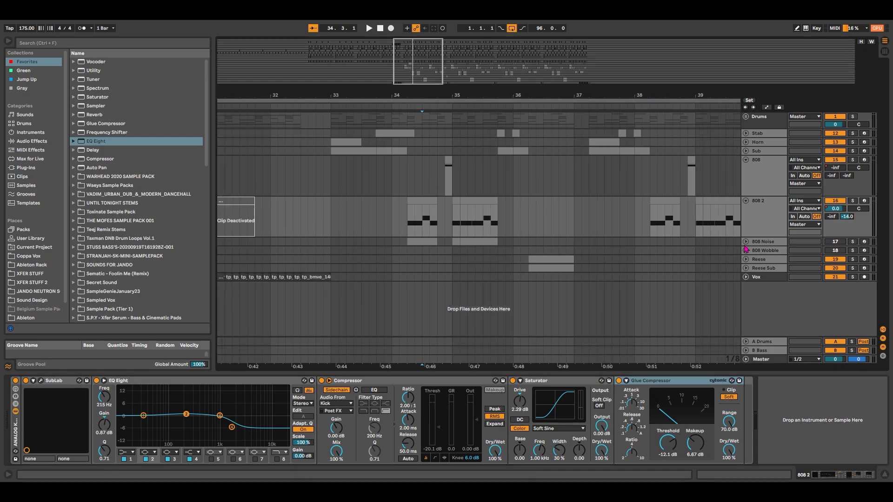
pyautogui.click(745, 242)
pyautogui.click(745, 201)
pyautogui.click(746, 159)
pyautogui.click(618, 197)
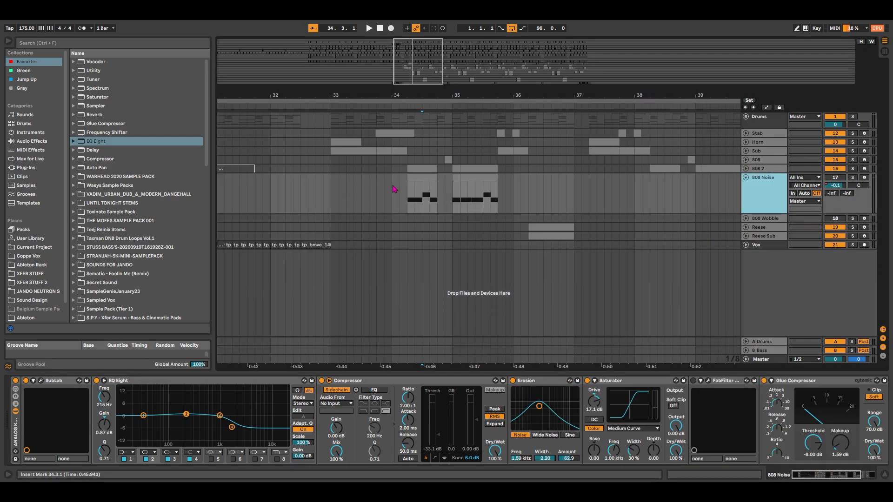
# Solo and play the 808 Noise clip at 34.2.1, examine its Erosion effect, and unsolo the track
pyautogui.click(417, 178)
pyautogui.press('space')
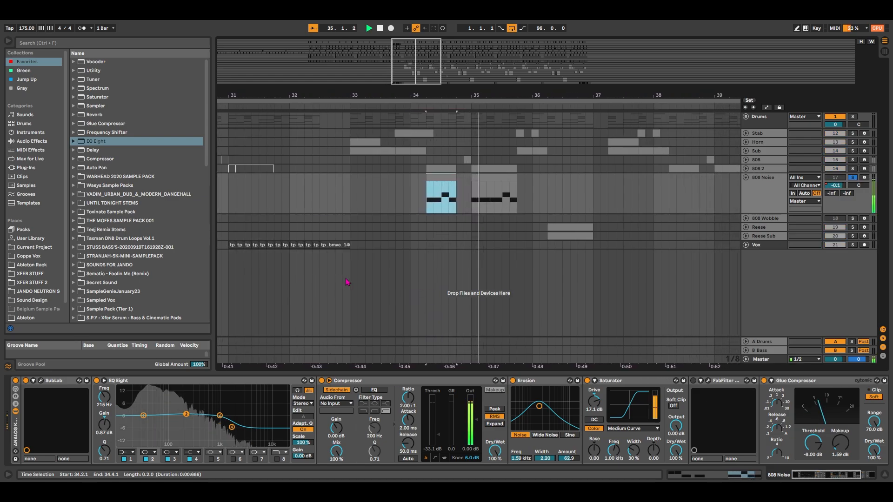
pyautogui.press('space')
pyautogui.click(544, 382)
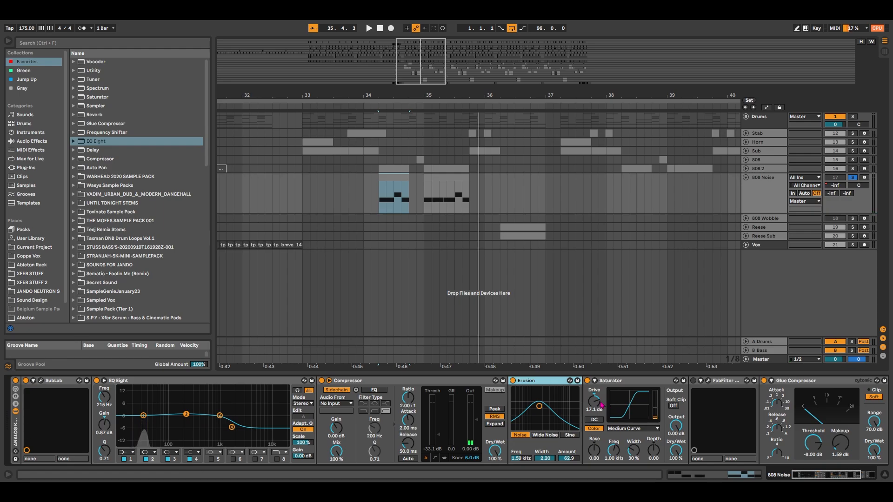
pyautogui.click(852, 178)
# Play the full mix from 34.2.1 to hear the 808 Noise layer in context, and delete the 808 Noise track
pyautogui.moveTo(429, 54); pyautogui.dragTo(431, 56)
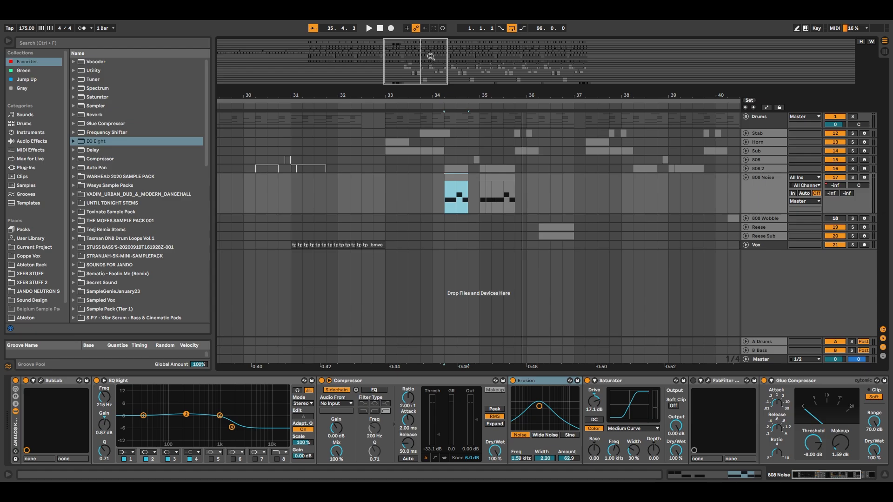
pyautogui.click(445, 193)
pyautogui.press('space')
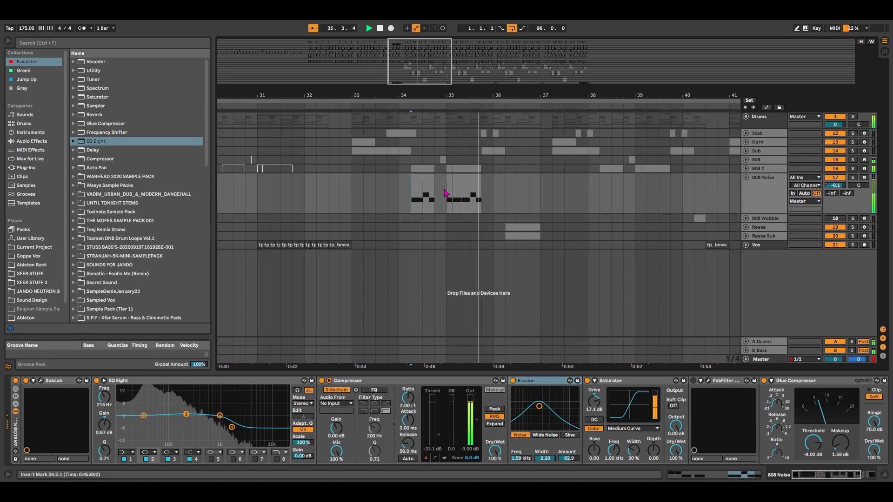
pyautogui.press('space')
pyautogui.click(768, 204)
pyautogui.press('Delete')
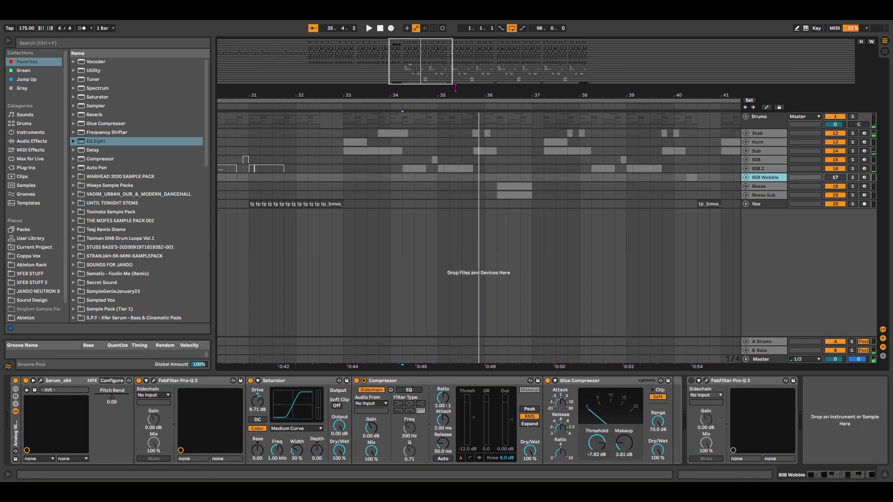
# Locate the Reese clips at bar 36 and unfold the Reese and Reese Sub tracks
pyautogui.moveTo(431, 65); pyautogui.dragTo(430, 38)
pyautogui.moveTo(449, 70); pyautogui.dragTo(425, 85)
pyautogui.click(554, 195)
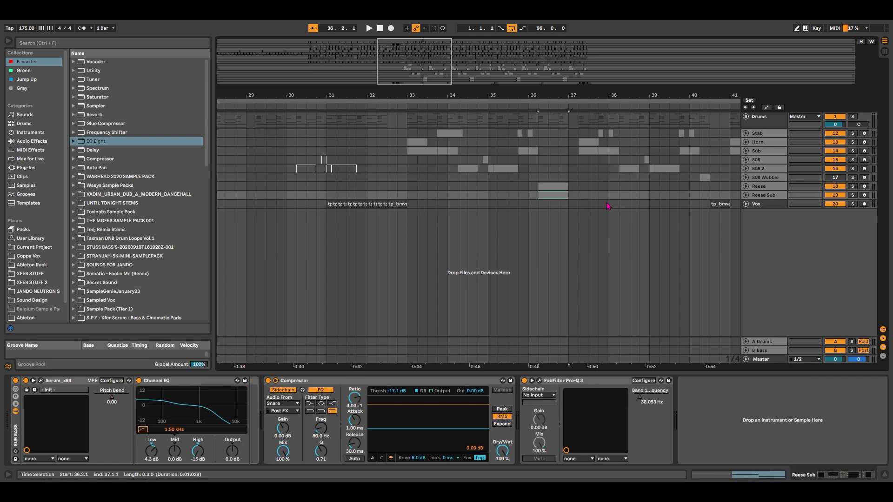
pyautogui.click(746, 195)
pyautogui.click(746, 186)
# Select the Reese clip at 36.2.1 and examine the CamelCrusher in the track's device chain
pyautogui.click(564, 195)
pyautogui.moveTo(372, 62); pyautogui.dragTo(390, 64)
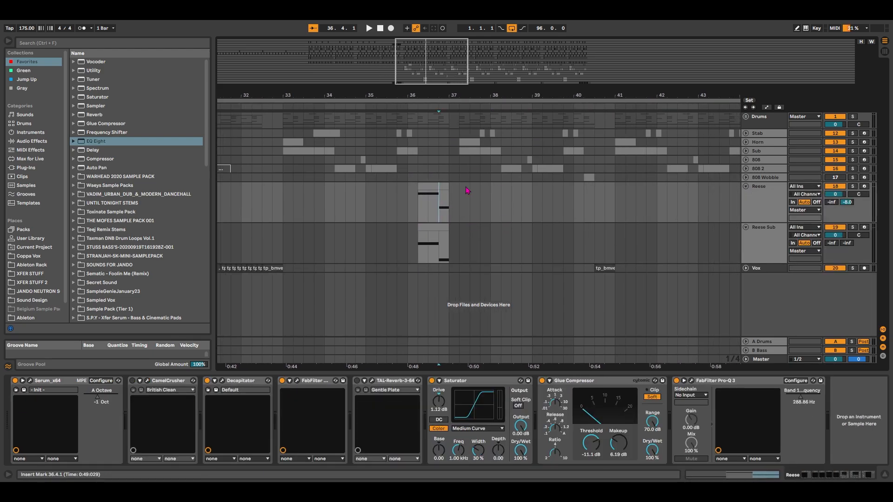
pyautogui.click(435, 187)
pyautogui.click(167, 383)
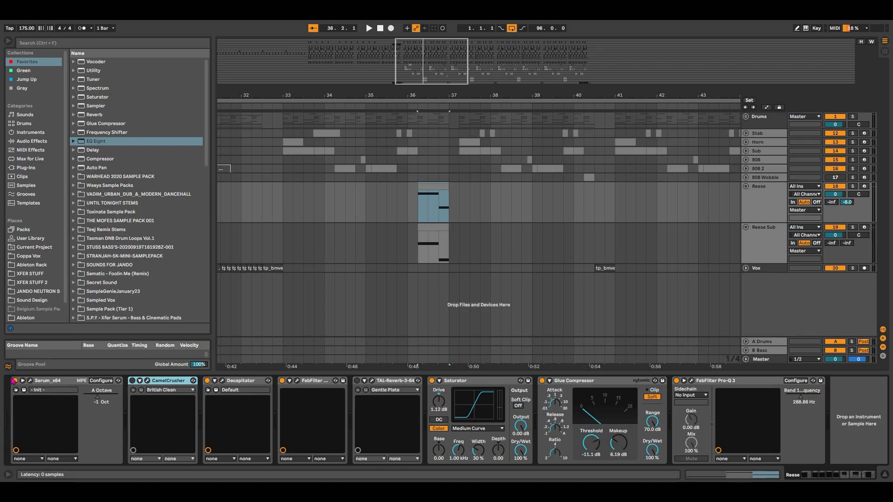
# Delete the CamelCrusher from the Reese chain and examine the Serum patch's oscillators, LFO 1 and filter
pyautogui.press('Delete')
pyautogui.click(30, 380)
pyautogui.moveTo(424, 84); pyautogui.dragTo(472, 50)
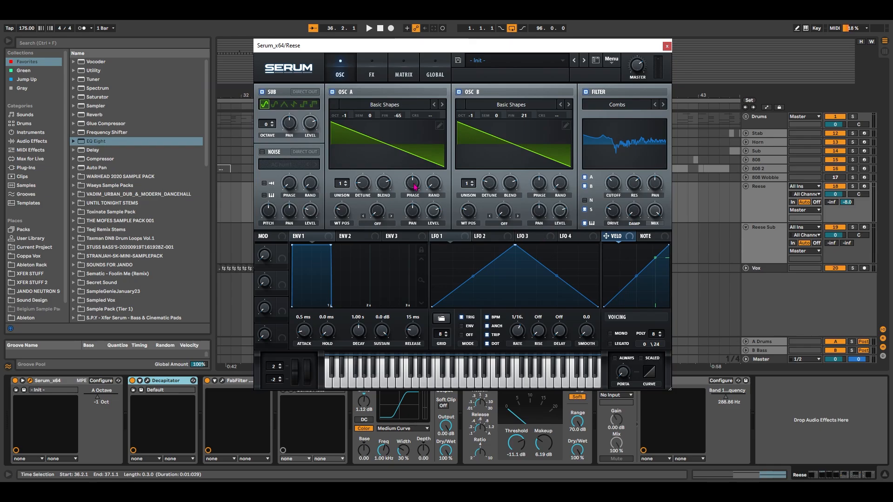
pyautogui.click(374, 149)
pyautogui.click(394, 149)
pyautogui.click(433, 237)
pyautogui.moveTo(614, 186)
# Move the Compressor directly after Distortion in Serum's effects order, review the effect settings, and close the plug-in
pyautogui.click(371, 73)
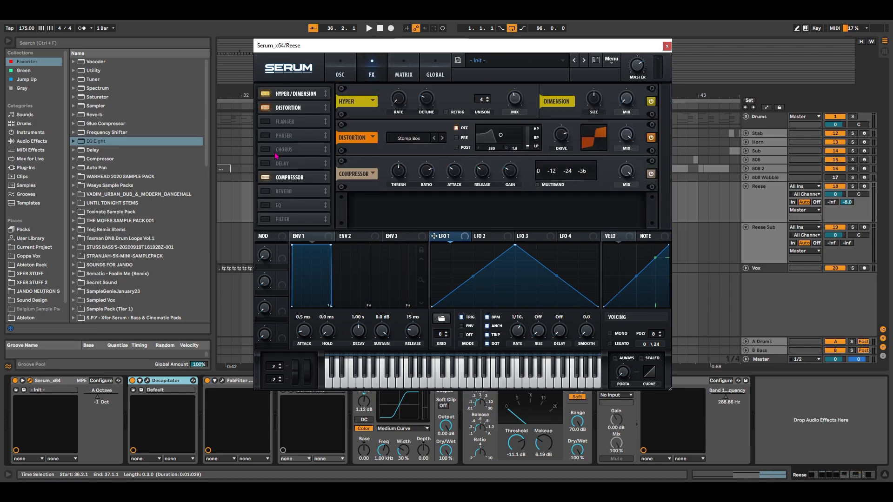
pyautogui.moveTo(288, 177); pyautogui.dragTo(297, 121)
pyautogui.moveTo(518, 103)
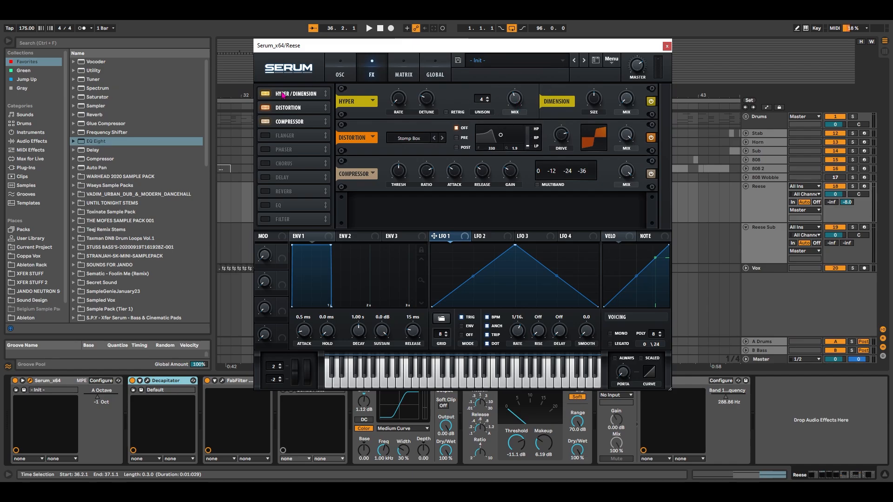
pyautogui.moveTo(567, 142)
pyautogui.moveTo(507, 176)
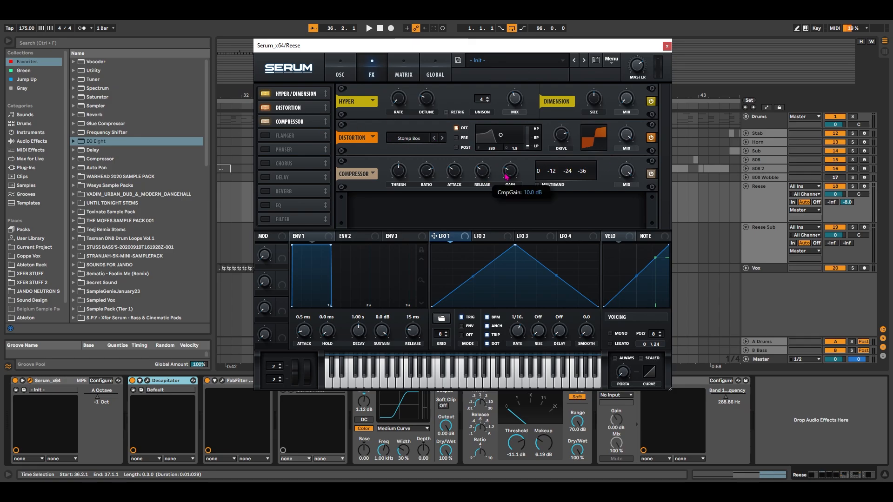
pyautogui.click(353, 68)
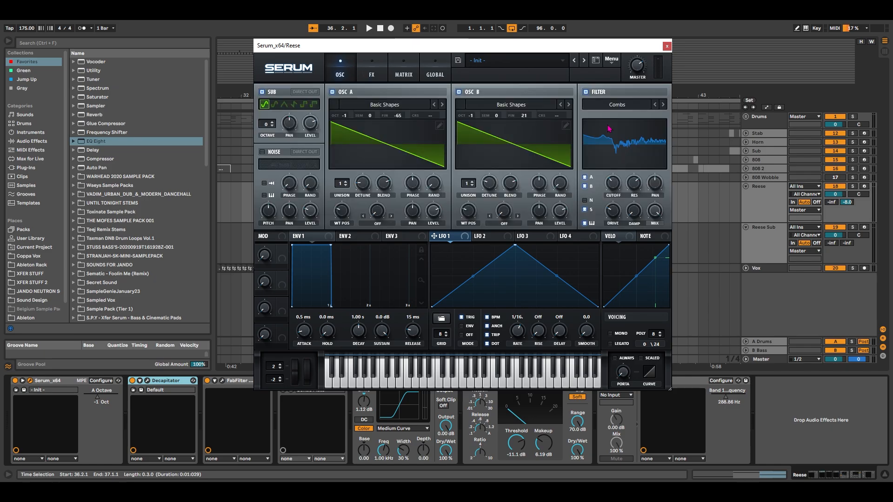
pyautogui.click(668, 47)
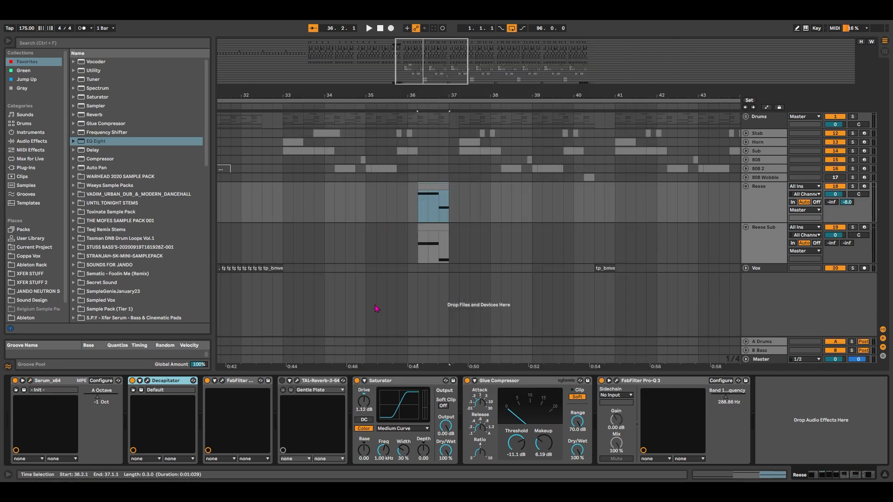
# Examine the Decapitator, FabFilter Pro-R, Saturator and FabFilter Pro-Q 3 in the Reese track's device chain
pyautogui.click(147, 381)
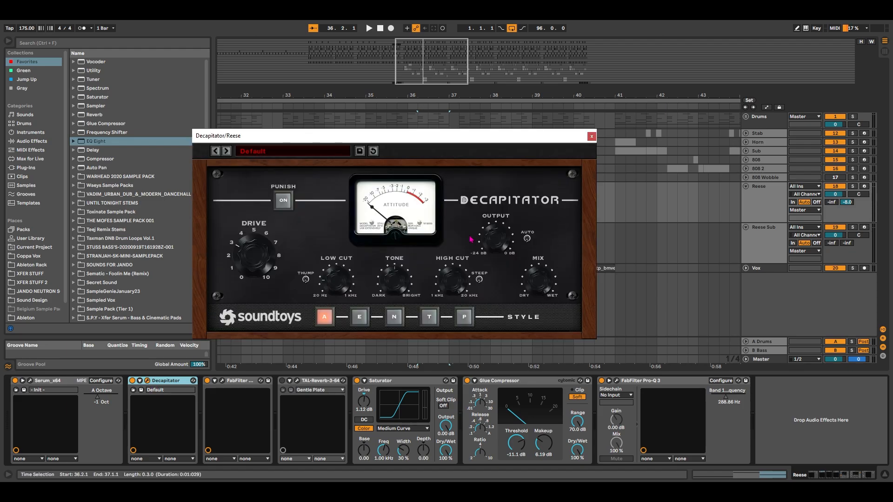
pyautogui.click(591, 136)
pyautogui.click(222, 381)
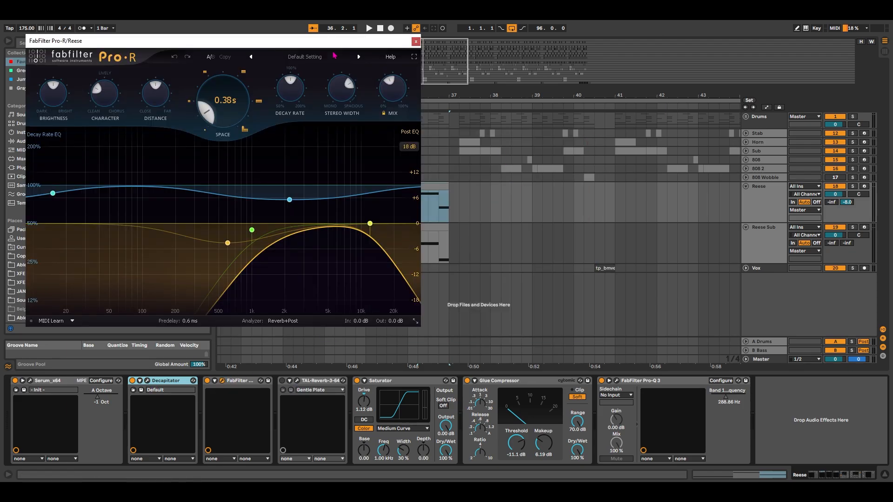
pyautogui.click(416, 41)
pyautogui.click(398, 387)
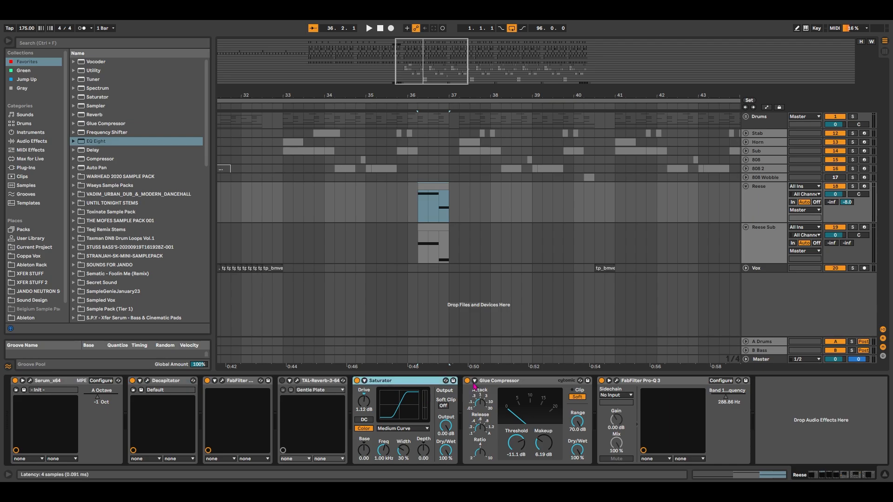
pyautogui.click(619, 384)
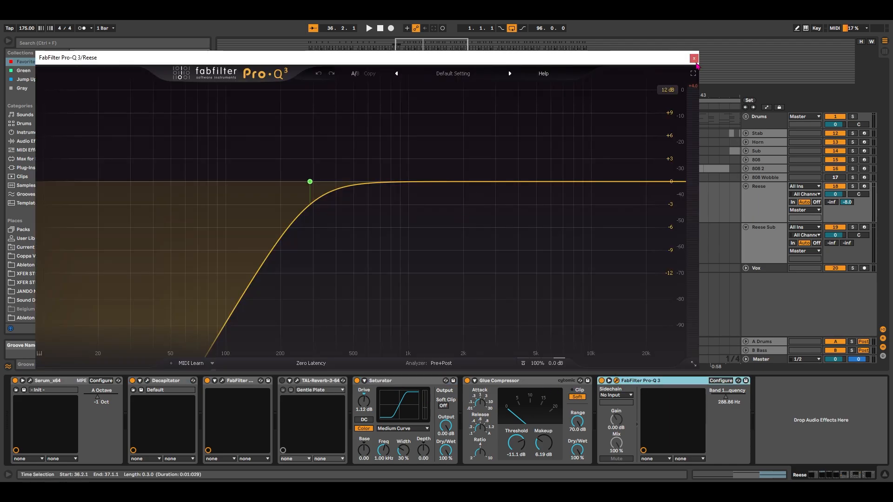
pyautogui.click(695, 58)
# Solo and play the Reese Sub clip at 36.2.1 and examine the track's FabFilter Pro-Q 3
pyautogui.click(438, 228)
pyautogui.press('space')
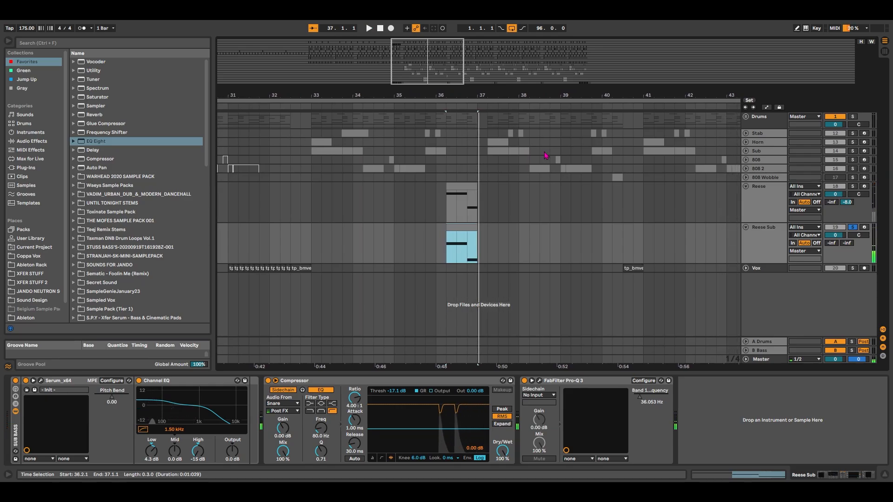
pyautogui.click(539, 380)
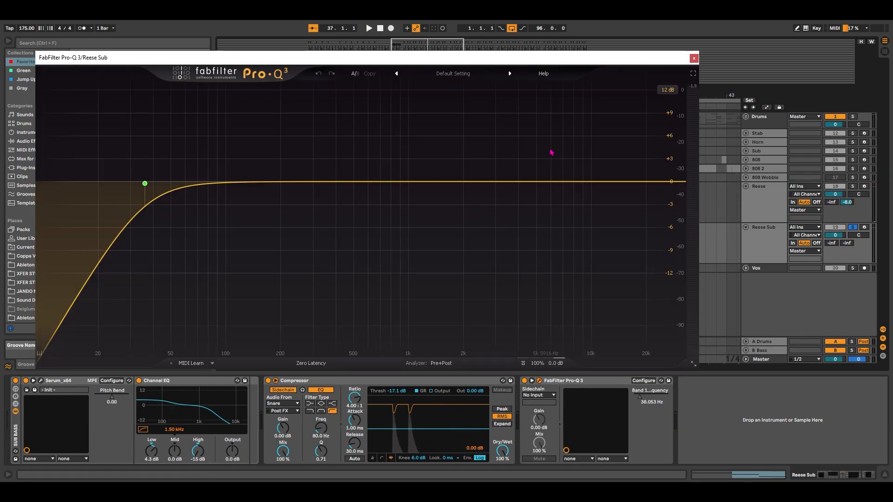
pyautogui.moveTo(579, 60); pyautogui.dragTo(671, 79)
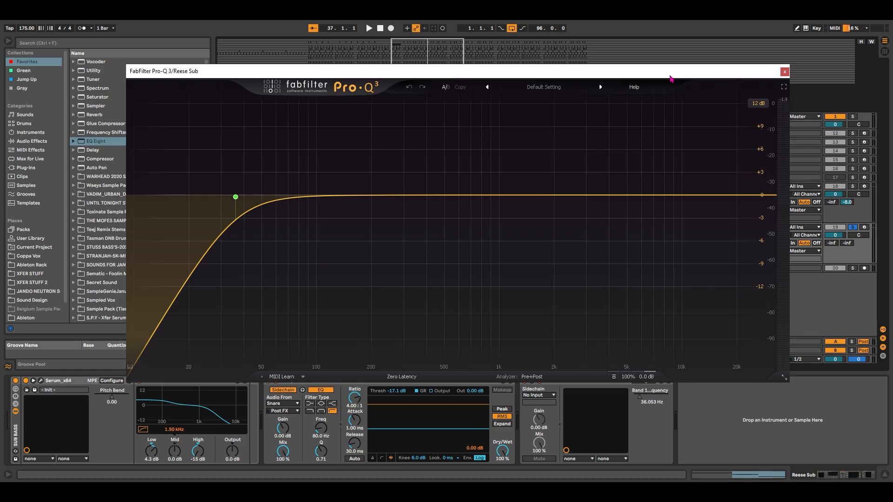
pyautogui.moveTo(672, 73); pyautogui.dragTo(700, 238)
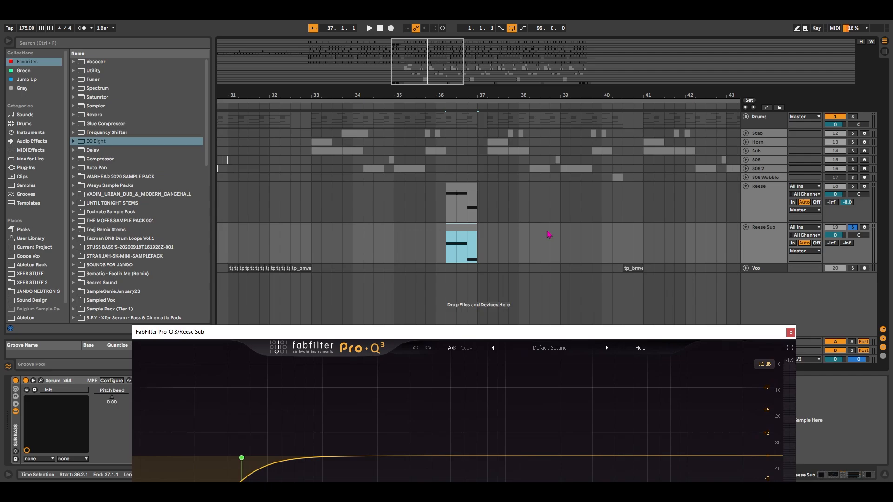
# Compare the low-cut curves of the Reese and Reese Sub FabFilter Pro-Q 3 plug-ins, and close both
pyautogui.click(467, 185)
pyautogui.moveTo(691, 333); pyautogui.dragTo(483, 106)
pyautogui.click(617, 381)
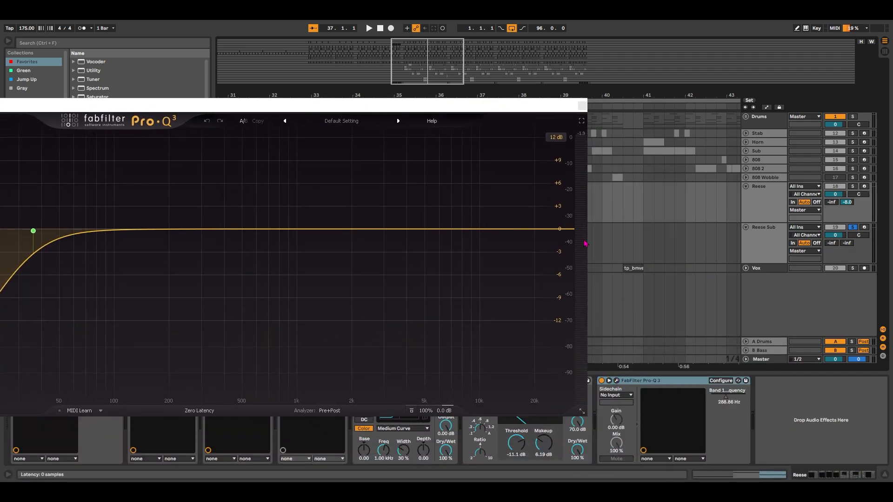
pyautogui.moveTo(382, 60); pyautogui.dragTo(587, 44)
pyautogui.moveTo(515, 170)
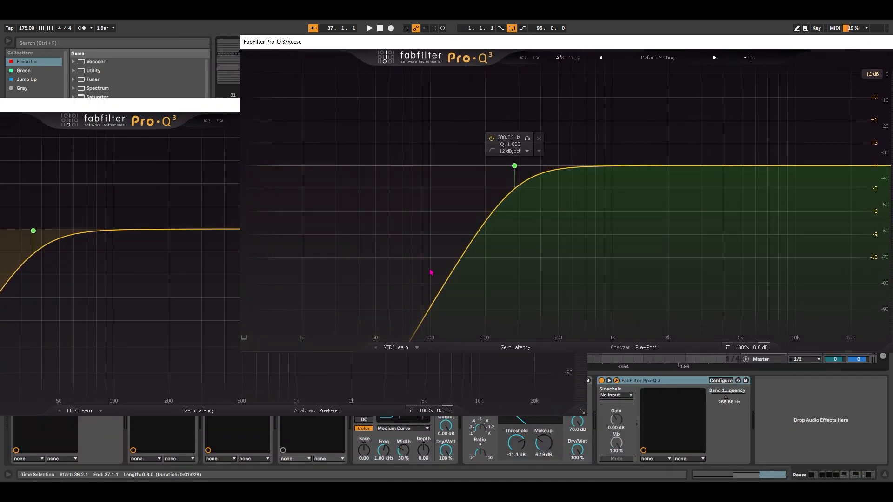
pyautogui.moveTo(698, 43); pyautogui.dragTo(574, 50)
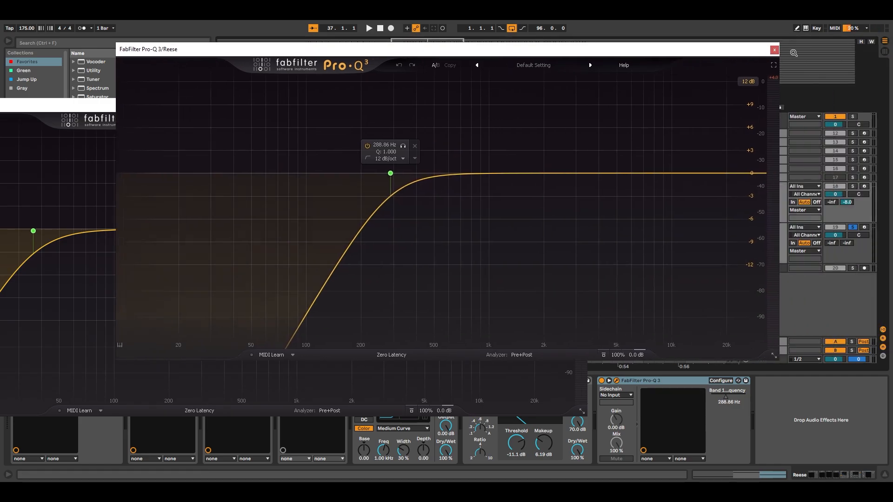
pyautogui.click(775, 50)
pyautogui.moveTo(406, 99); pyautogui.dragTo(678, 71)
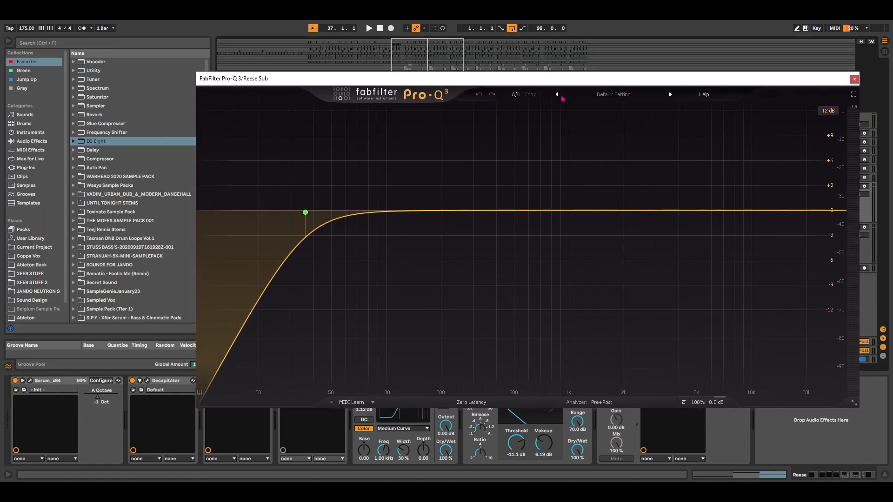
pyautogui.moveTo(306, 212)
pyautogui.click(854, 80)
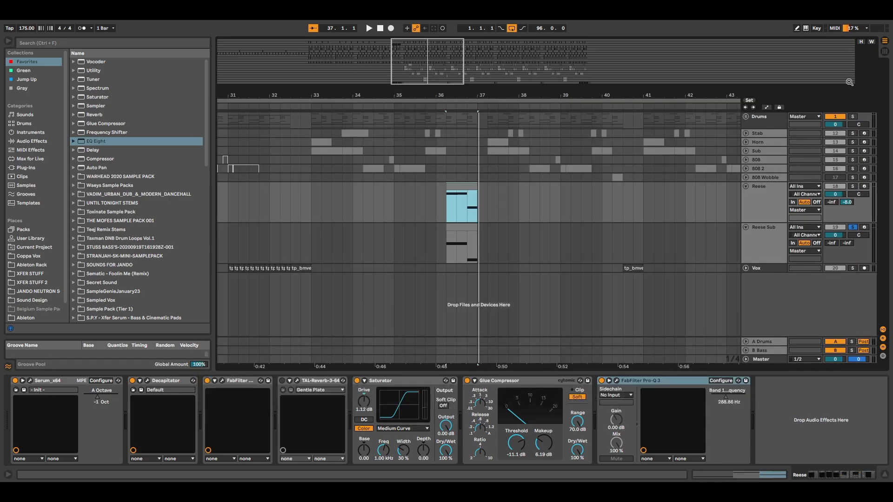
# Unsolo the Reese Sub track and play the full mix from 36.1.1 to hear the Reese layers in context
pyautogui.moveTo(438, 45); pyautogui.dragTo(427, 48)
pyautogui.press('s')
pyautogui.click(404, 208)
pyautogui.press('space')
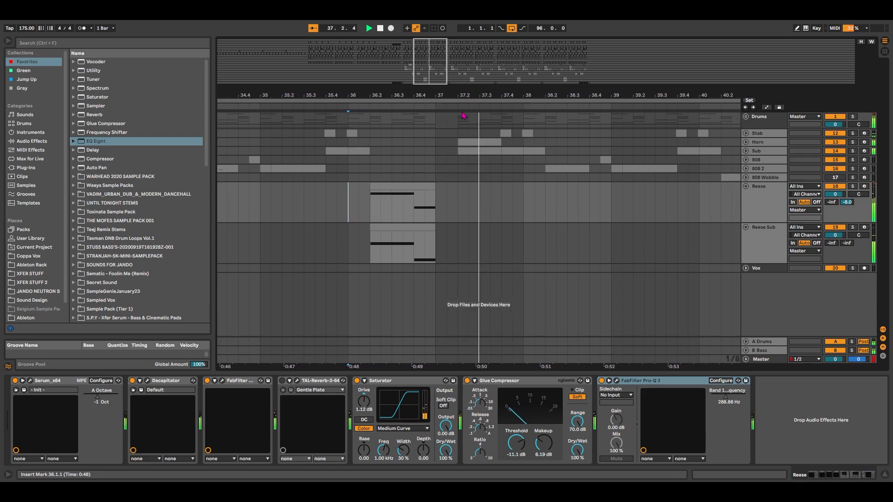
pyautogui.moveTo(437, 80); pyautogui.dragTo(436, 68)
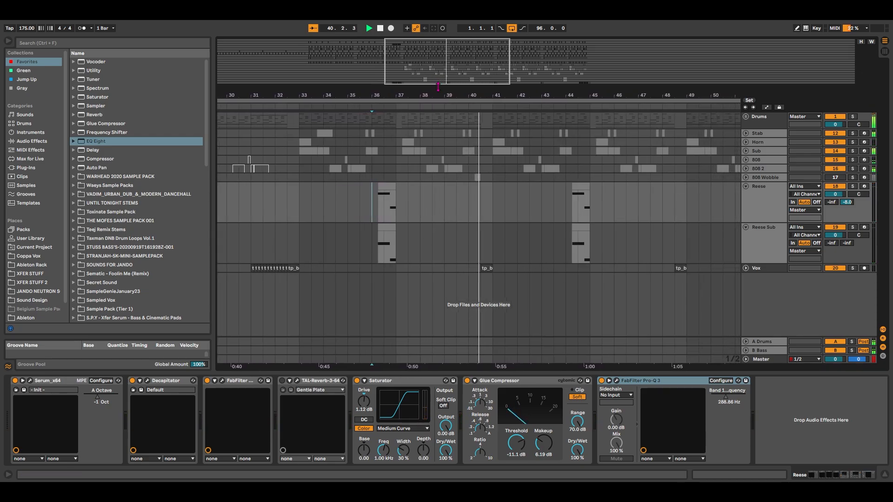
pyautogui.moveTo(437, 69); pyautogui.dragTo(403, 84)
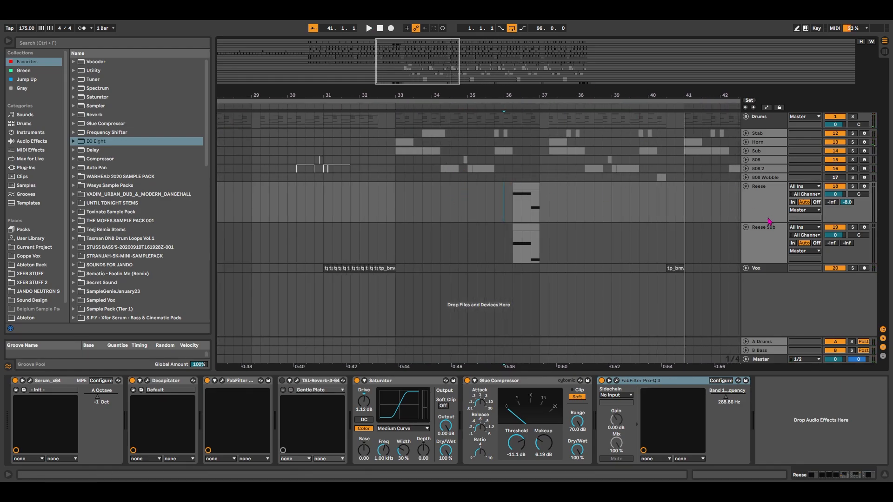
# Delete the 808 Wobble track and unfold the 808 2, 808, Sub, Horn and Stab tracks
pyautogui.click(761, 179)
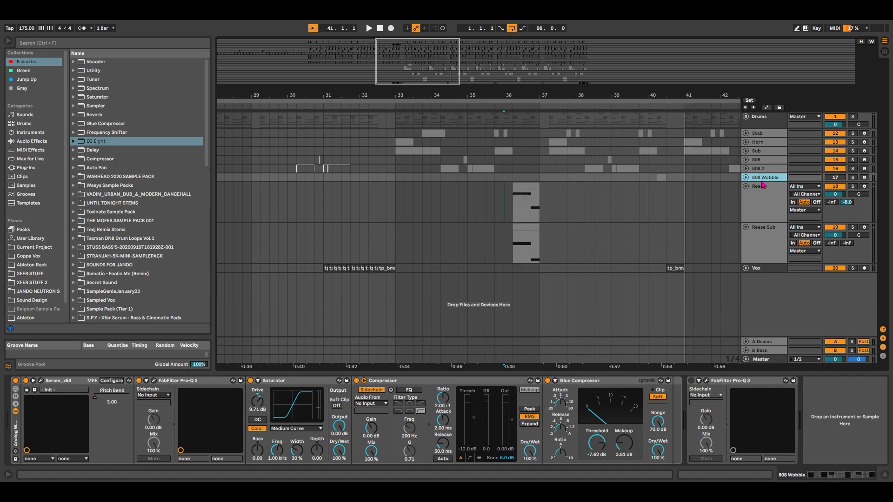
pyautogui.press('Delete')
pyautogui.click(746, 169)
pyautogui.click(745, 159)
pyautogui.click(746, 151)
pyautogui.click(745, 142)
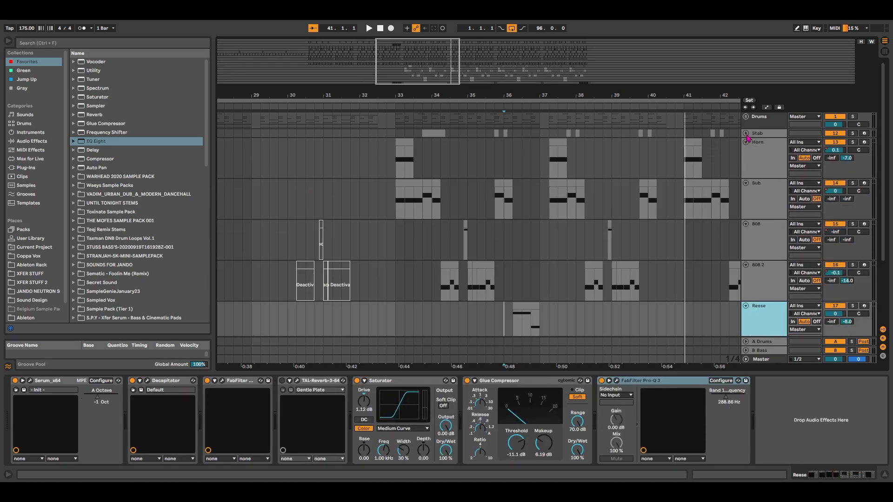
pyautogui.click(746, 133)
# Review the Stab track from 33.1.1 and select the Horn clip there to view its device chain
pyautogui.moveTo(415, 52); pyautogui.dragTo(386, 53)
pyautogui.click(336, 152)
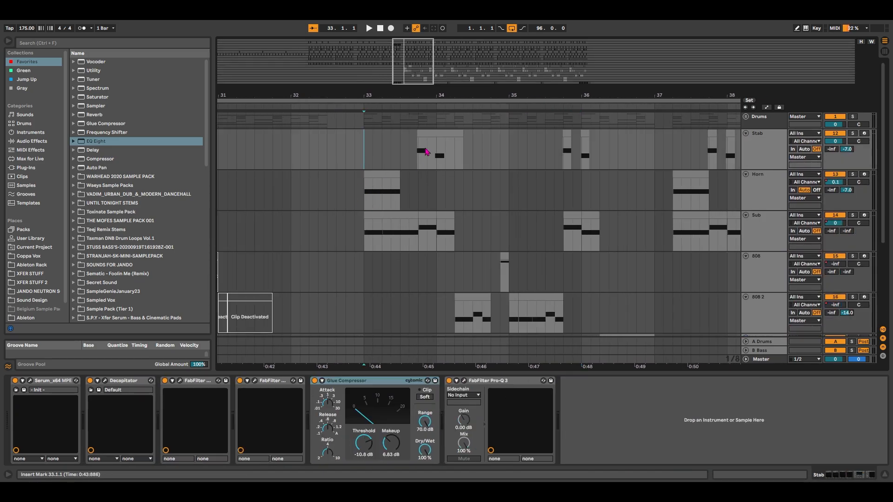
pyautogui.click(367, 174)
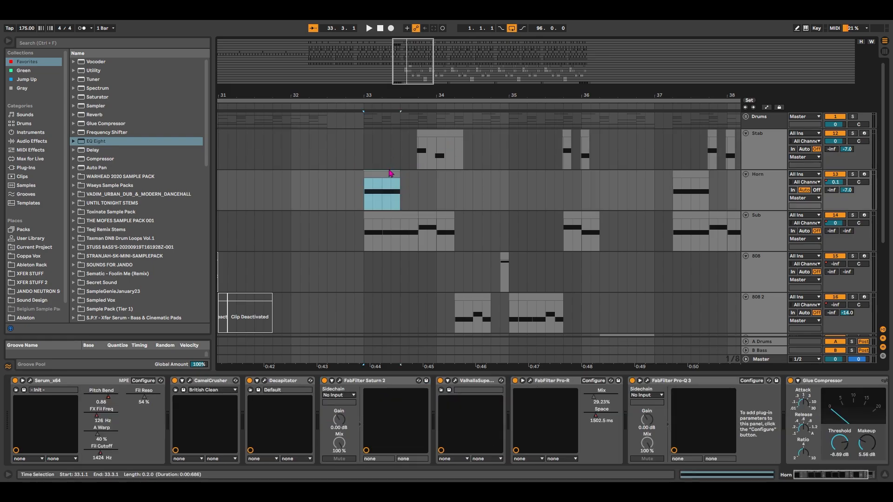
pyautogui.scroll(-2, 488, 213)
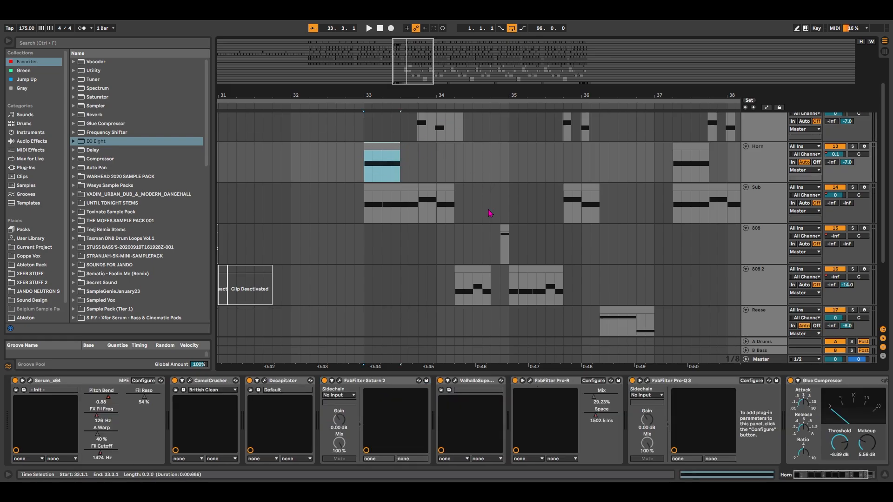
# Solo the 808 2 track, play its clip at 34.2.1, and unsolo the track
pyautogui.click(443, 266)
pyautogui.moveTo(469, 269); pyautogui.dragTo(582, 268)
pyautogui.press('s')
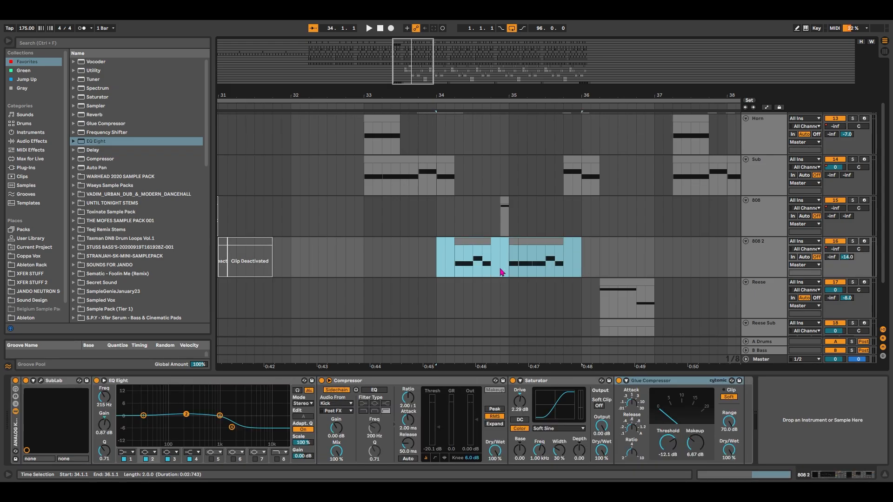
pyautogui.moveTo(458, 263); pyautogui.dragTo(497, 264)
pyautogui.press('space')
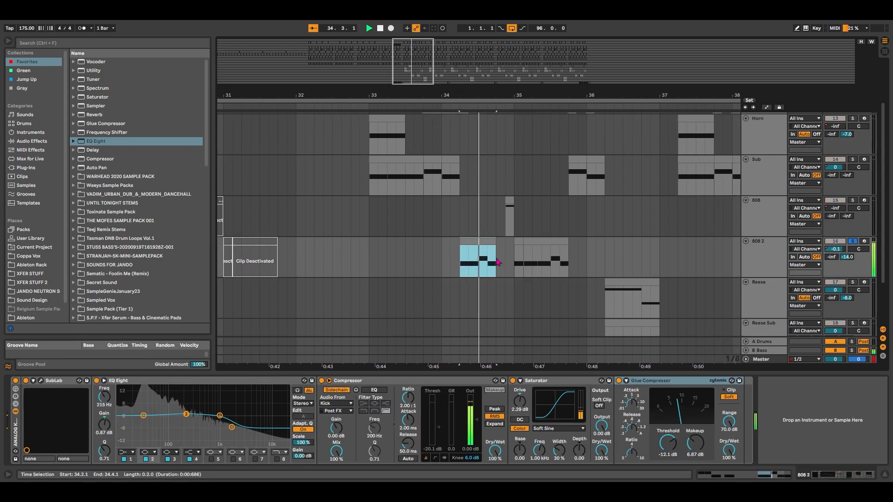
pyautogui.press('space')
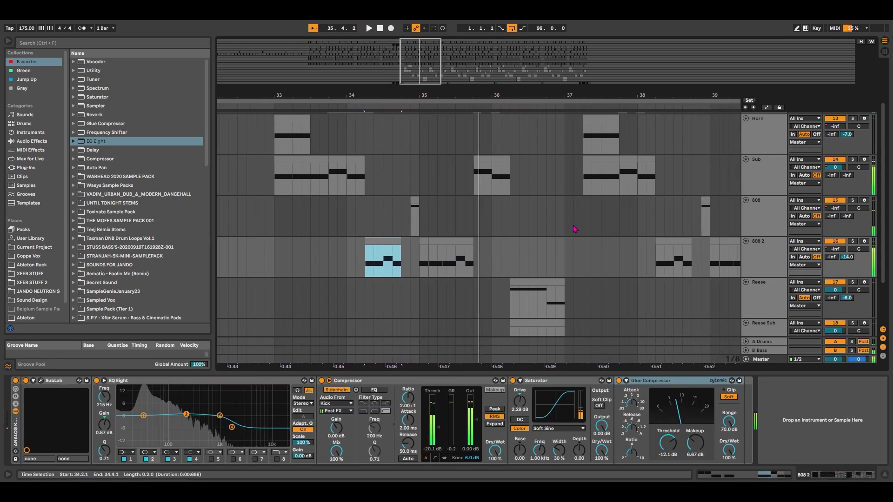
# Select the bass tracks up to Stab and fold them all together
pyautogui.scroll(-2, 761, 289)
pyautogui.click(759, 279)
pyautogui.scroll(5, 763, 219)
pyautogui.keyDown('shift'); pyautogui.click(763, 156); pyautogui.keyUp('shift')
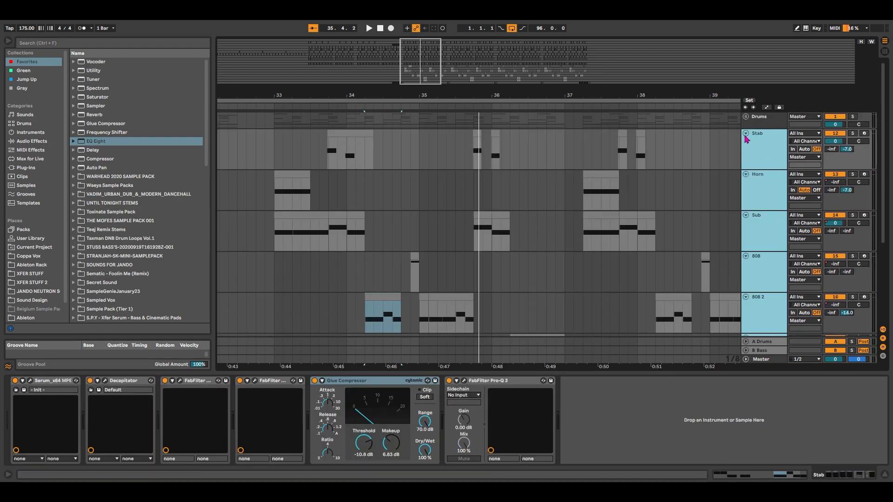
pyautogui.click(746, 134)
# Solo and play the Vox clip at 32.3.1 and unfold the Vox track
pyautogui.moveTo(421, 72)
pyautogui.mouseDown()
pyautogui.moveTo(522, 71)
pyautogui.moveTo(417, 93)
pyautogui.moveTo(390, 73)
pyautogui.moveTo(418, 77)
pyautogui.moveTo(404, 69)
pyautogui.mouseUp()
pyautogui.click(544, 195)
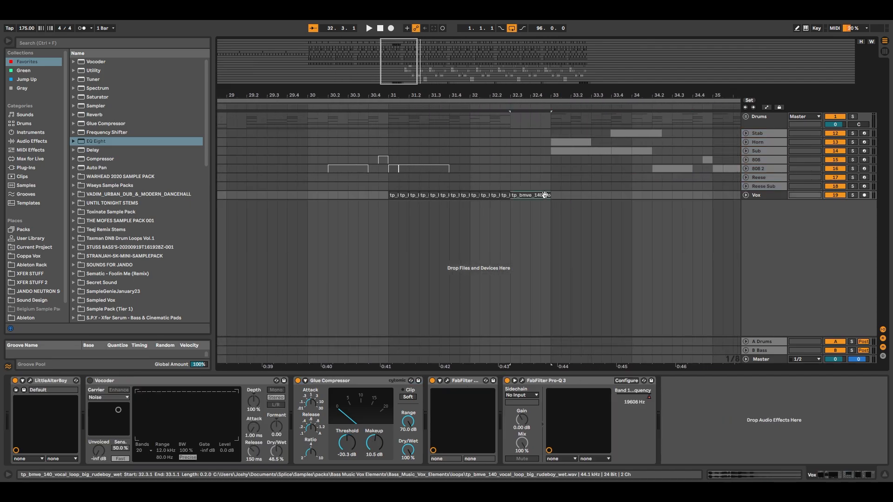
pyautogui.press('s')
pyautogui.press('space')
pyautogui.click(746, 195)
pyautogui.press('space')
# Play the chopped Vox clips from 31.1.1 to 32.3.1 in solo, and unsolo the track
pyautogui.click(314, 195)
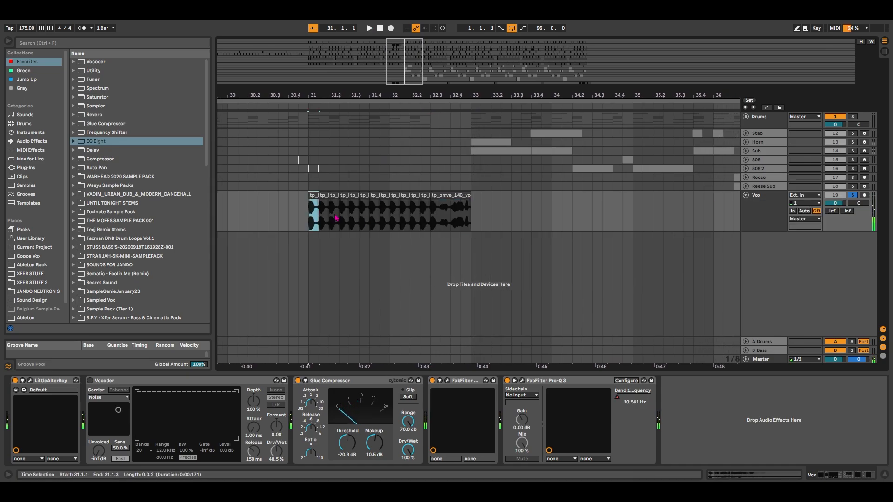
pyautogui.moveTo(309, 218); pyautogui.dragTo(442, 222)
pyautogui.moveTo(312, 217); pyautogui.dragTo(435, 221)
pyautogui.press('space')
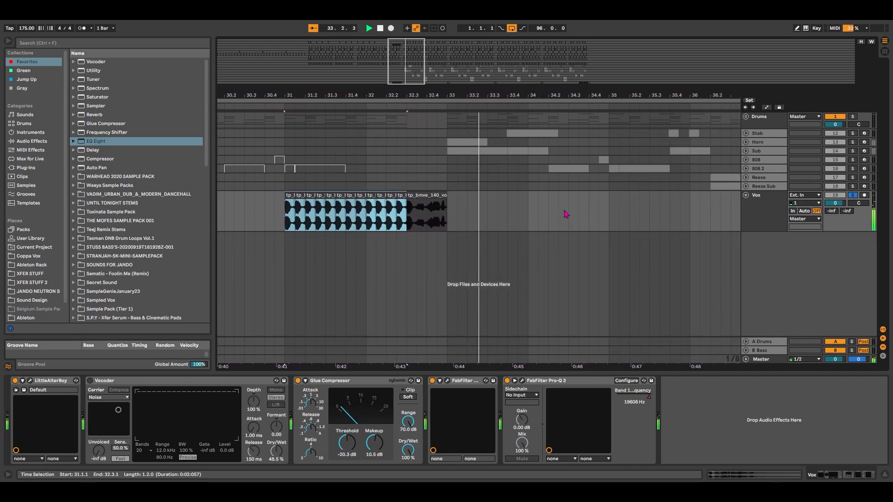
pyautogui.press('space')
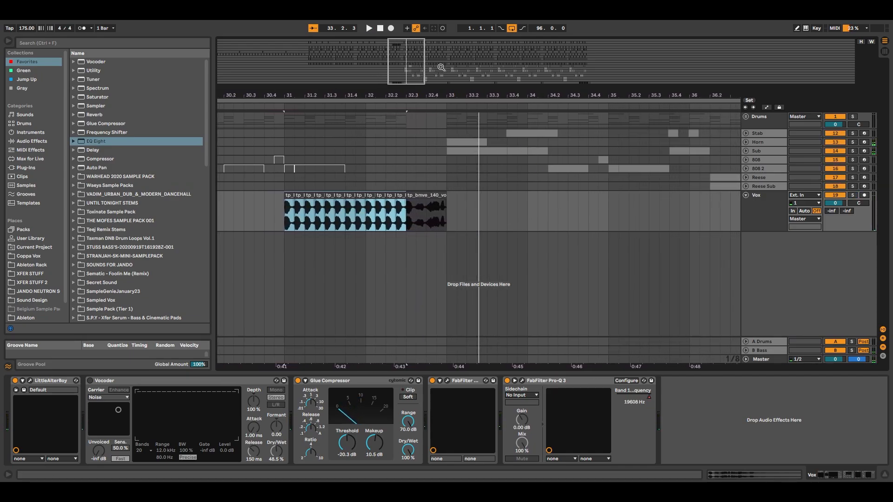
# Show the whole arrangement, fold the Vox track, and save the Live Set
pyautogui.doubleClick(400, 68)
pyautogui.click(746, 196)
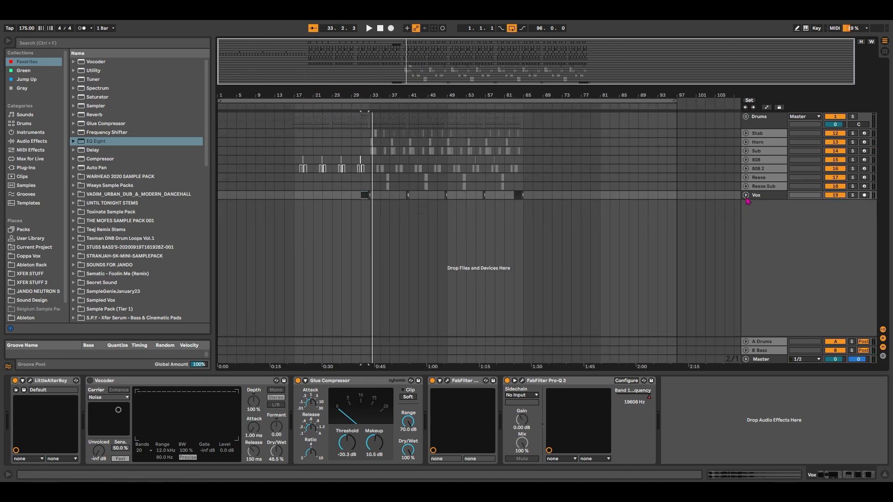
pyautogui.click(7, 16)
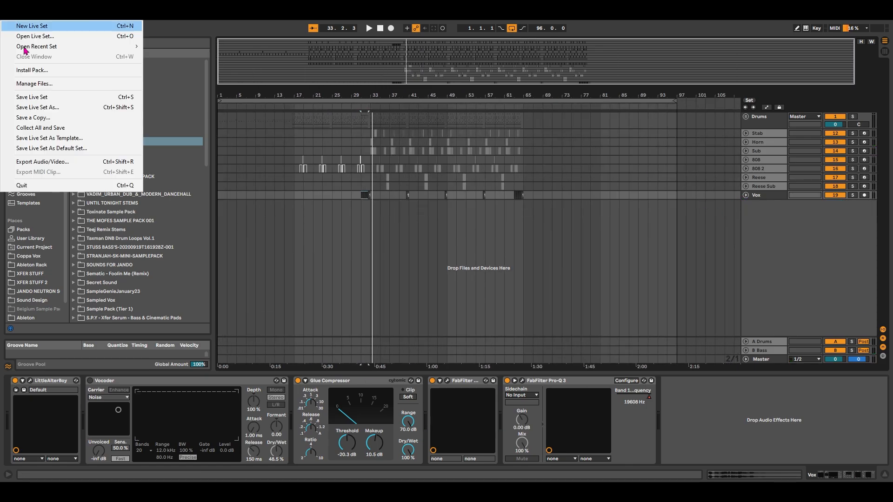
pyautogui.click(32, 97)
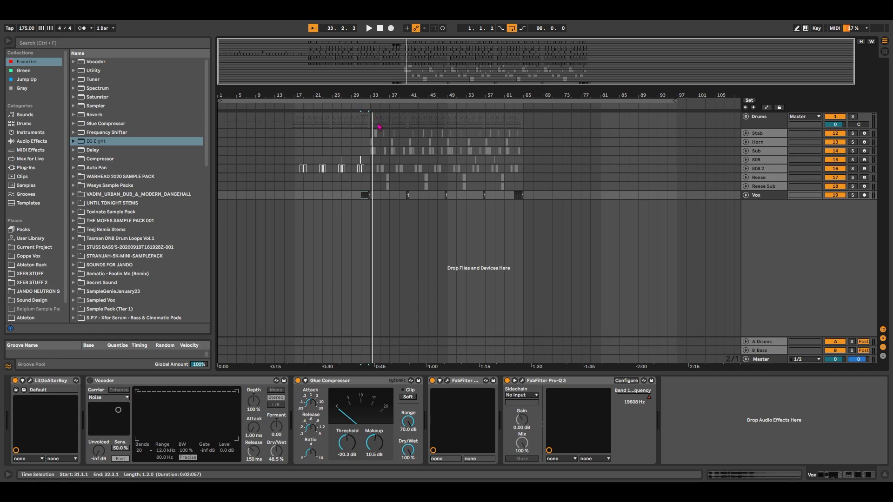